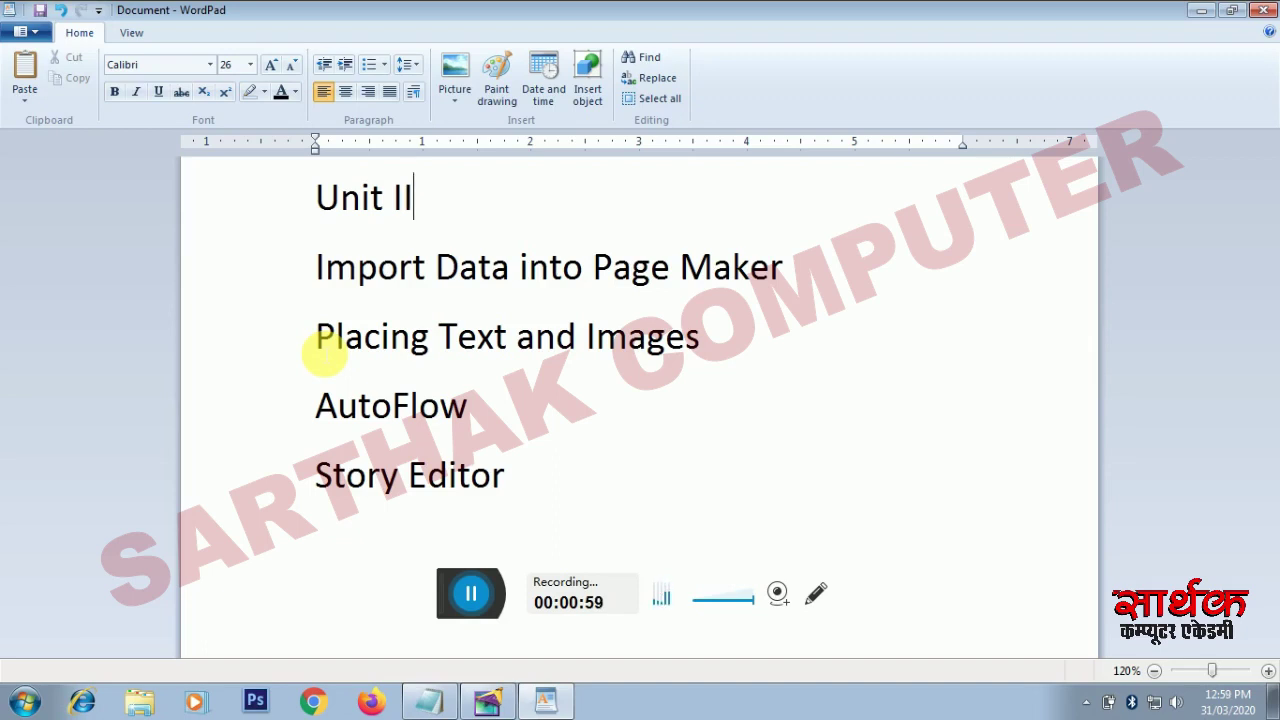
Go through the Unit II topic list by highlighting its lines one at a time, ending on "Import Data into Page Maker"
key("Down")
key("Down")
key("Home")
key("shift+End")
key("Down")
key("Home")
key("shift+End")
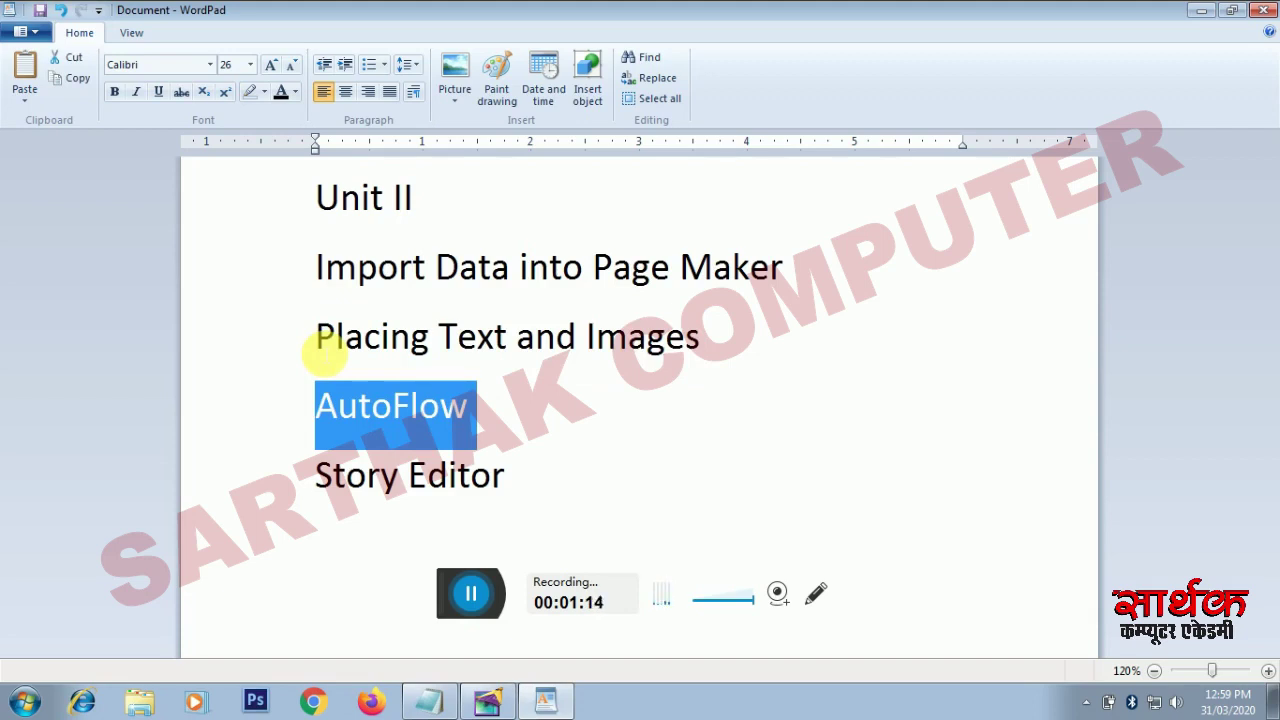
key("Down")
key("Home")
key("shift+End")
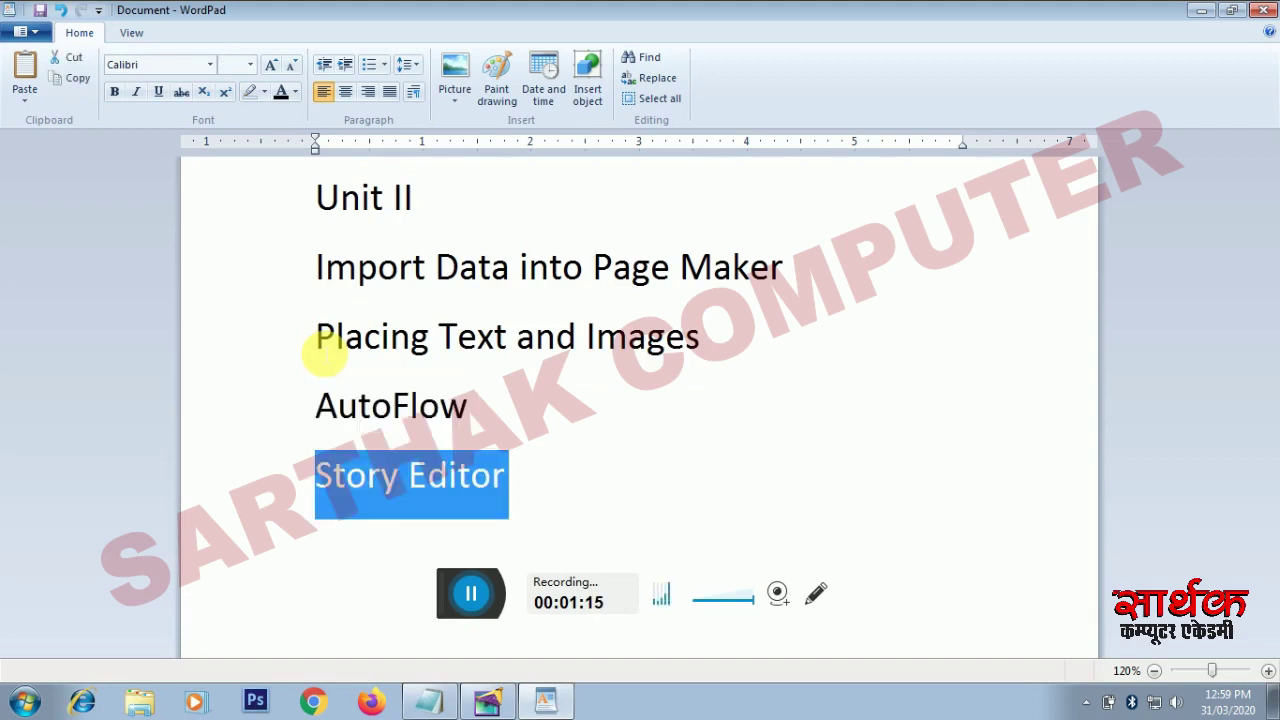
key("Up")
key("Up")
key("Up")
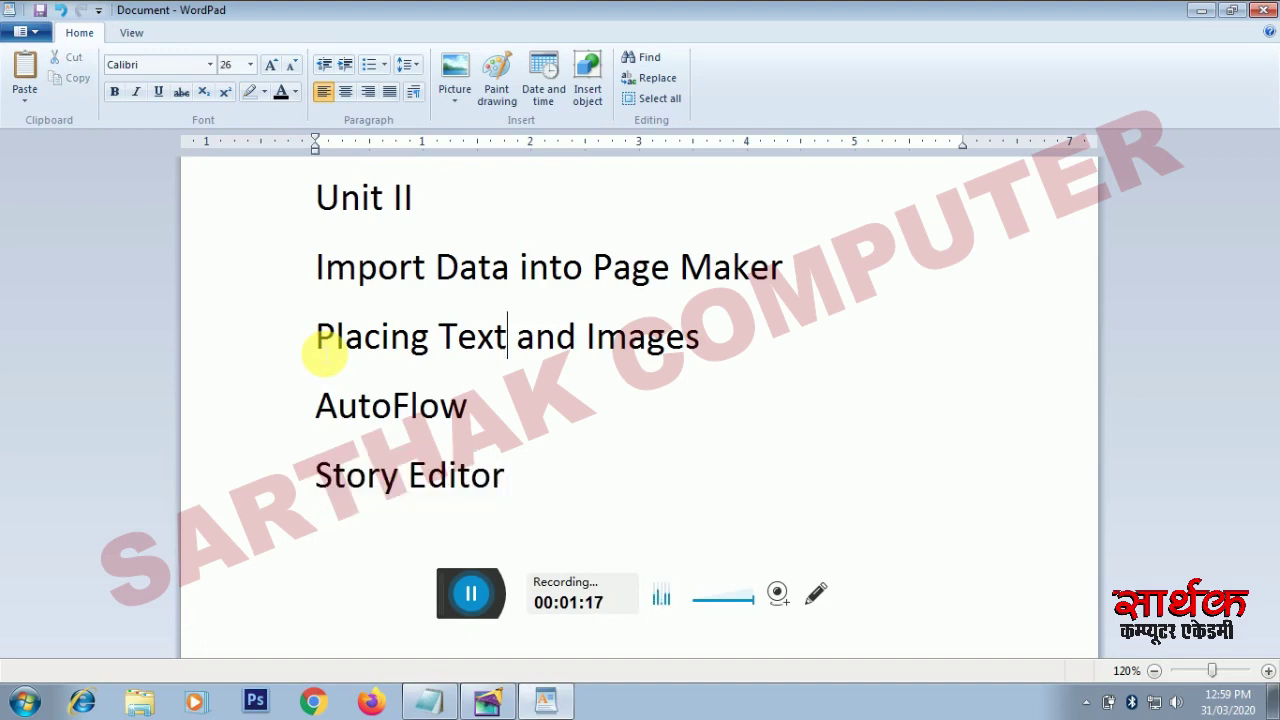
key("Home")
key("shift+End")
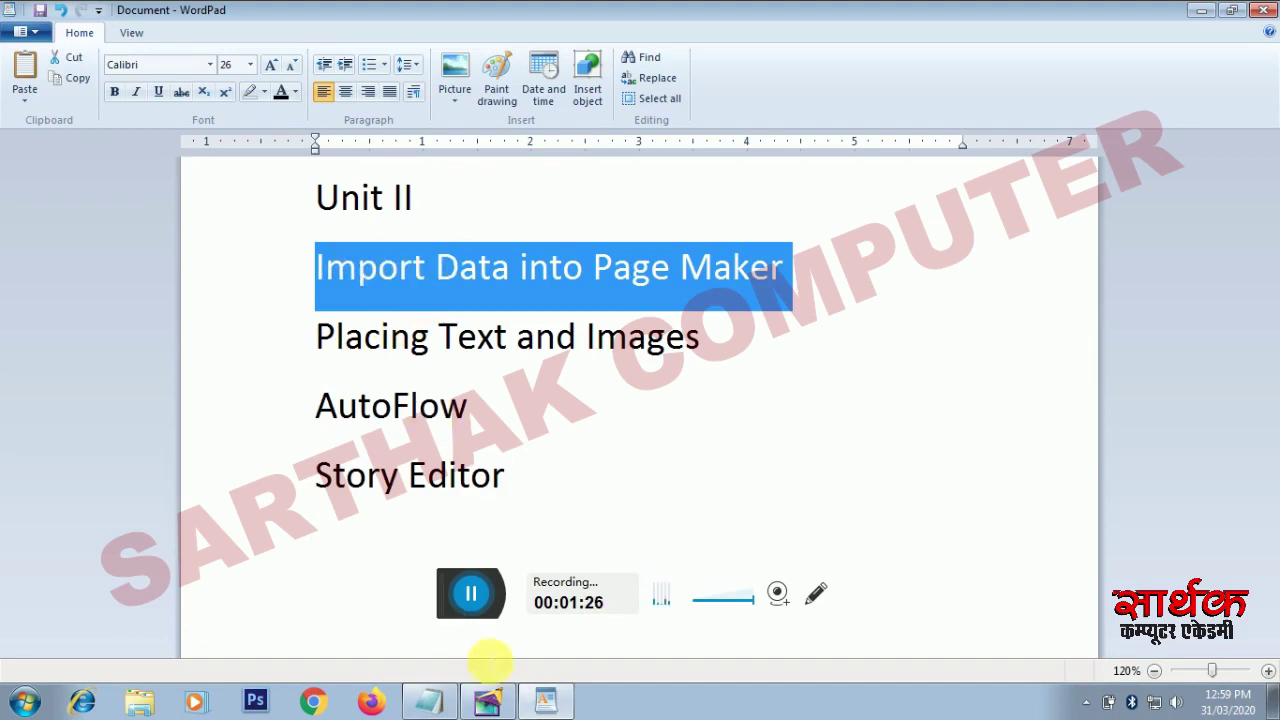
Switch to Adobe PageMaker, maximize the untitled publication window and move the toolbox slightly away from the rulers
left_click(494, 706)
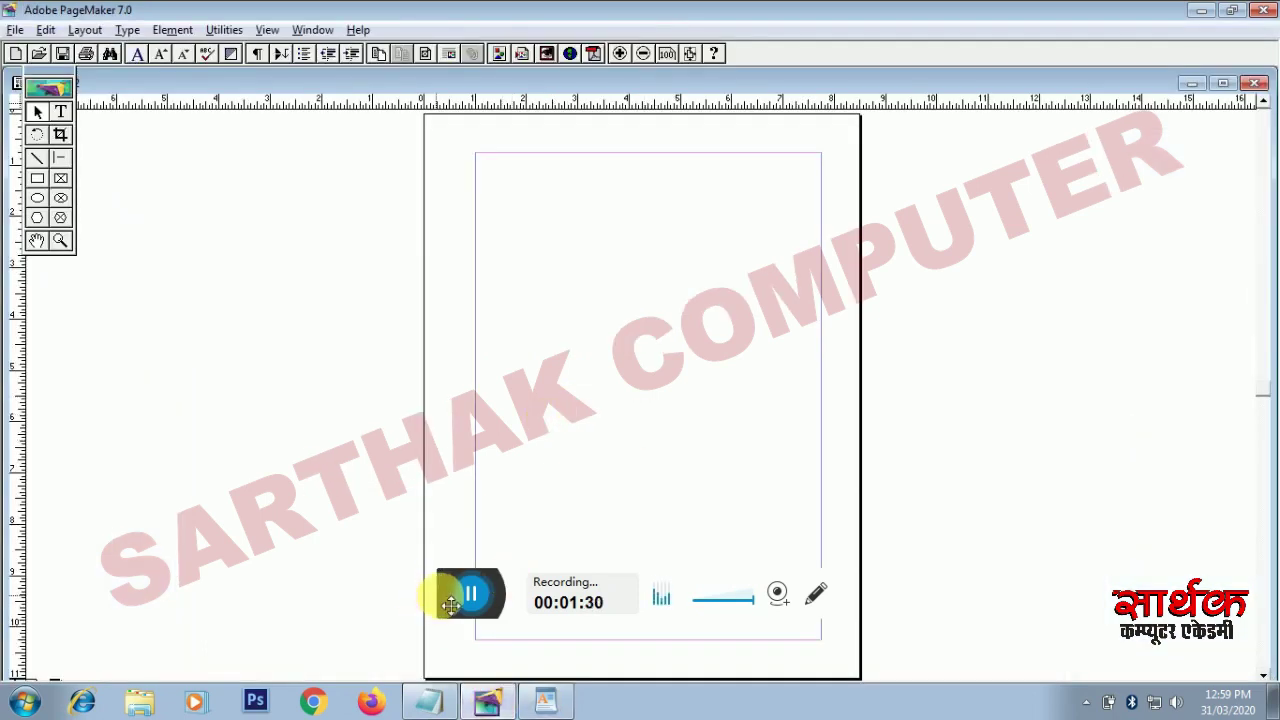
left_click_drag(560, 567, 910, 662)
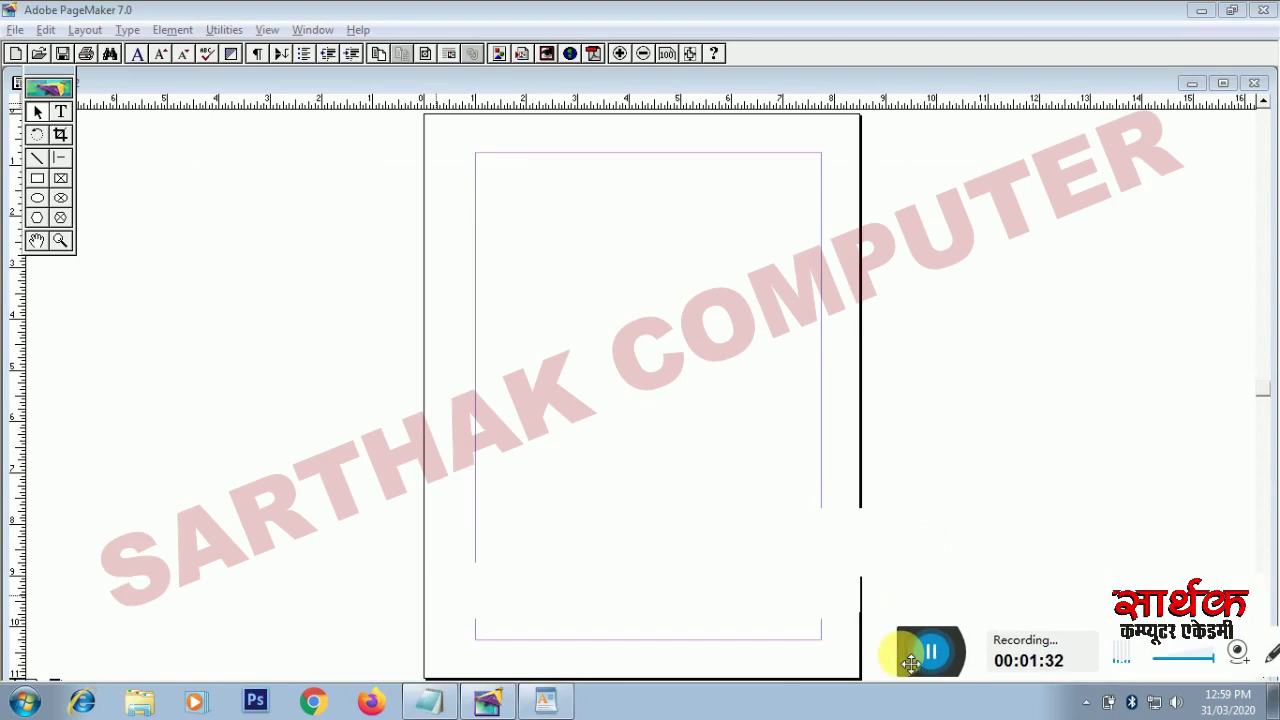
left_click(1226, 85)
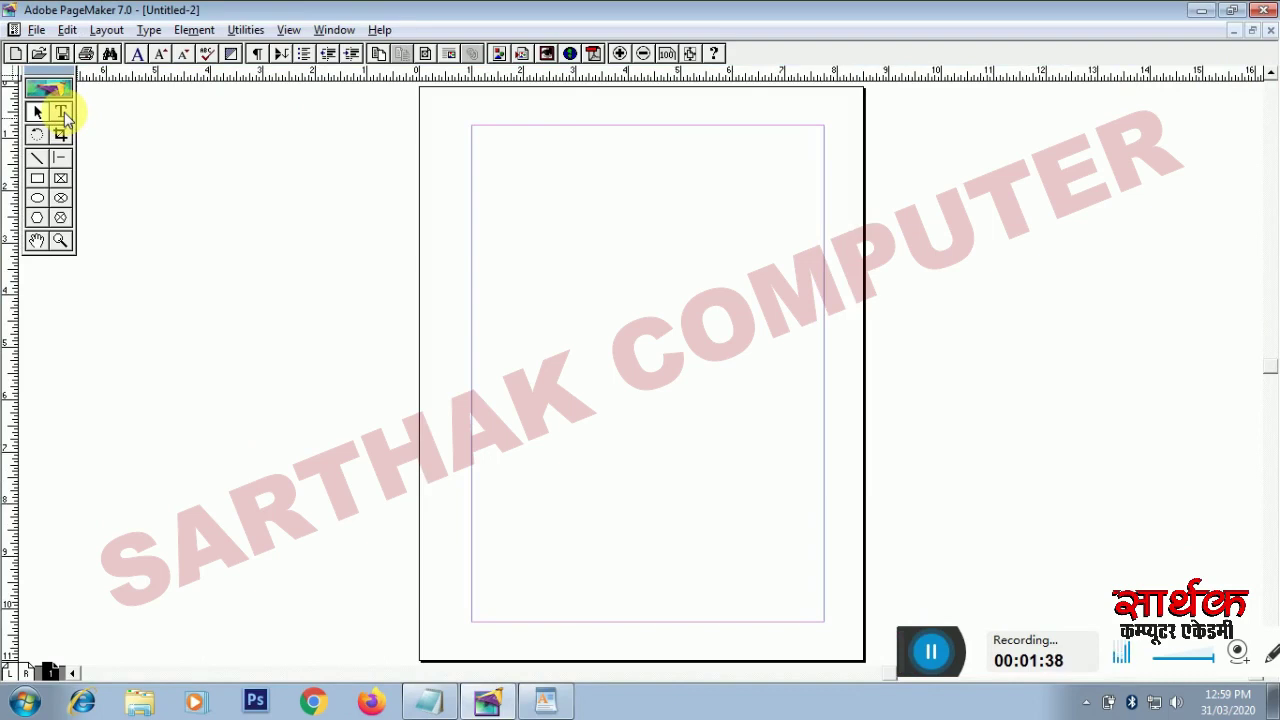
left_click_drag(52, 85, 80, 135)
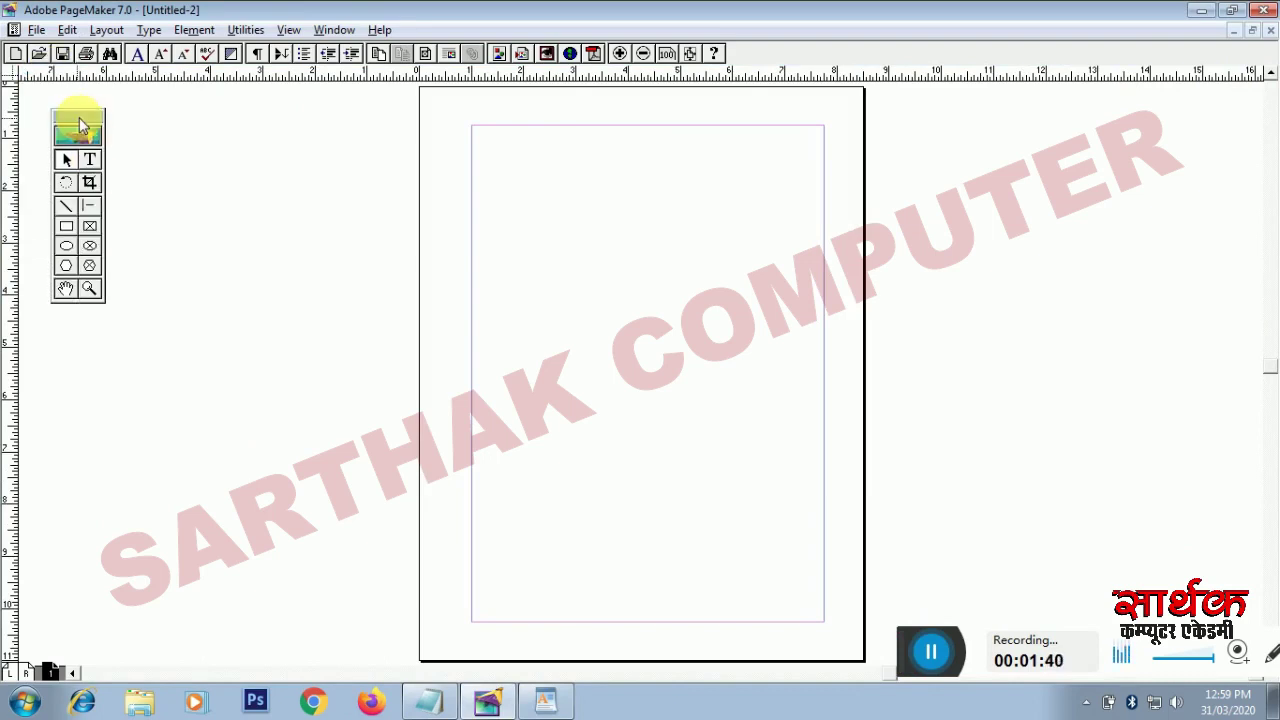
Enter a short line of sample text at the page's left margin with the Text tool and delete that text block
left_click(92, 161)
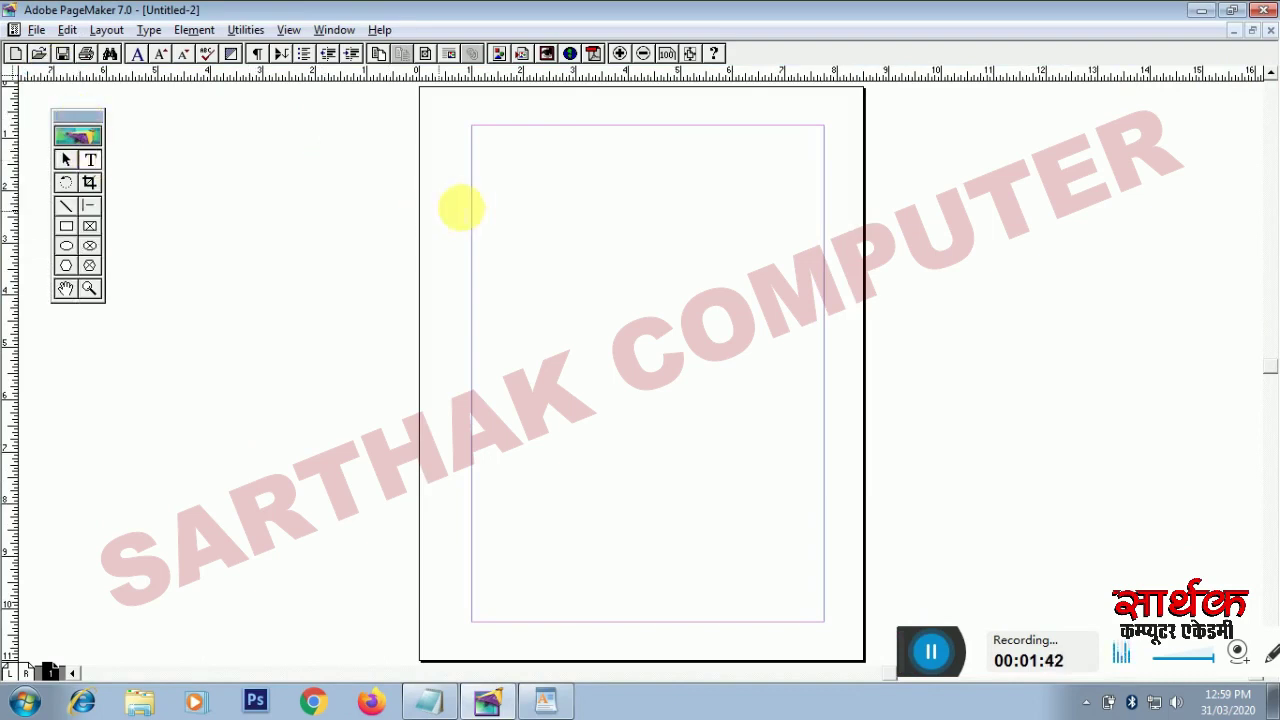
left_click(473, 193)
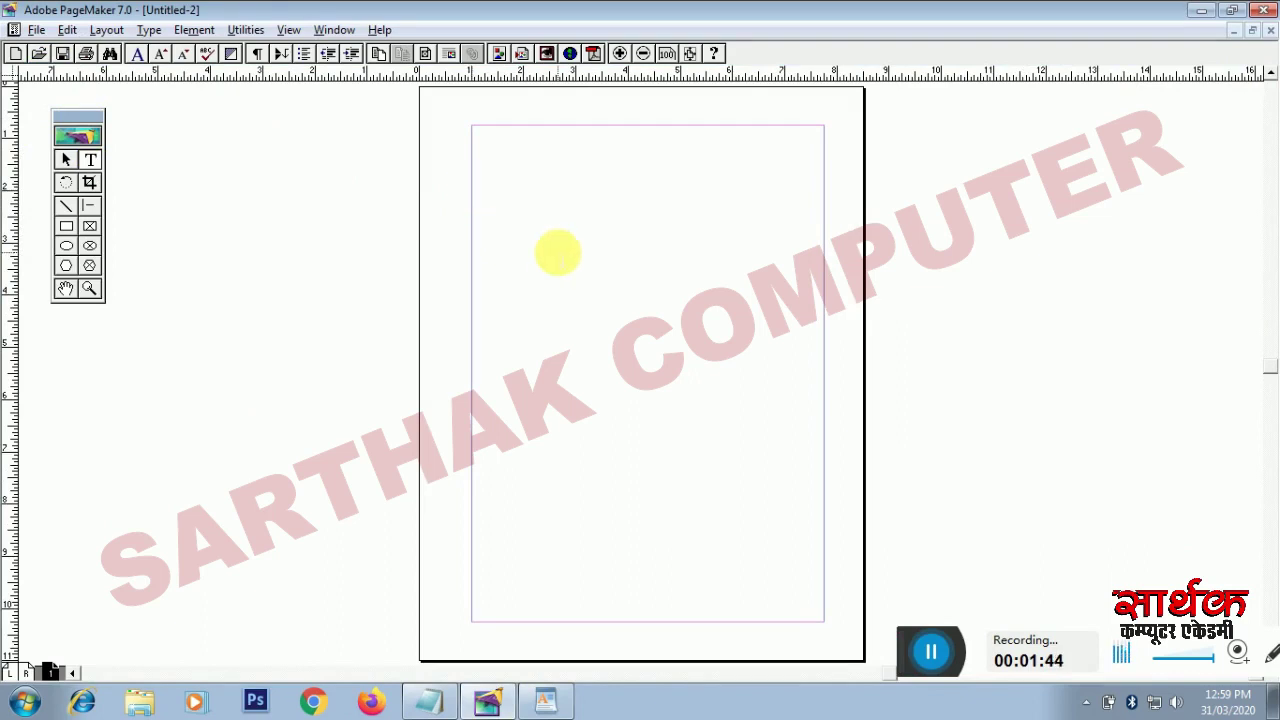
type("sdfasdfasdf")
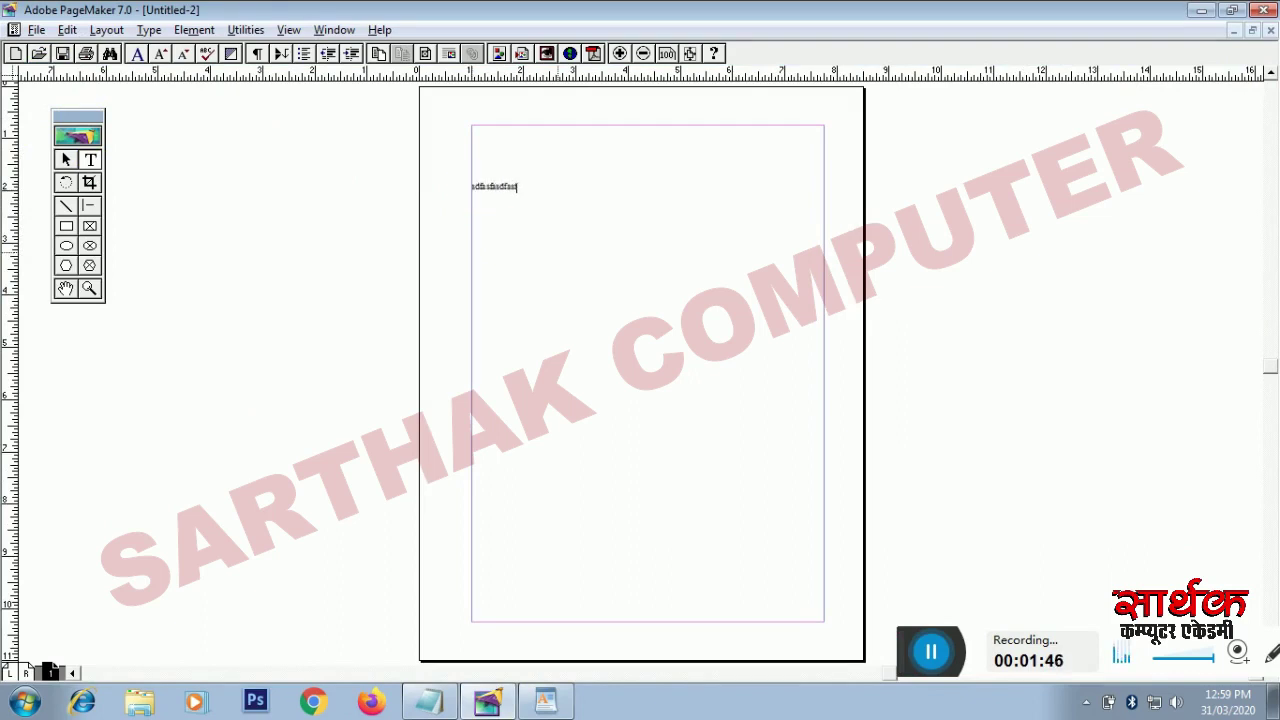
type("f")
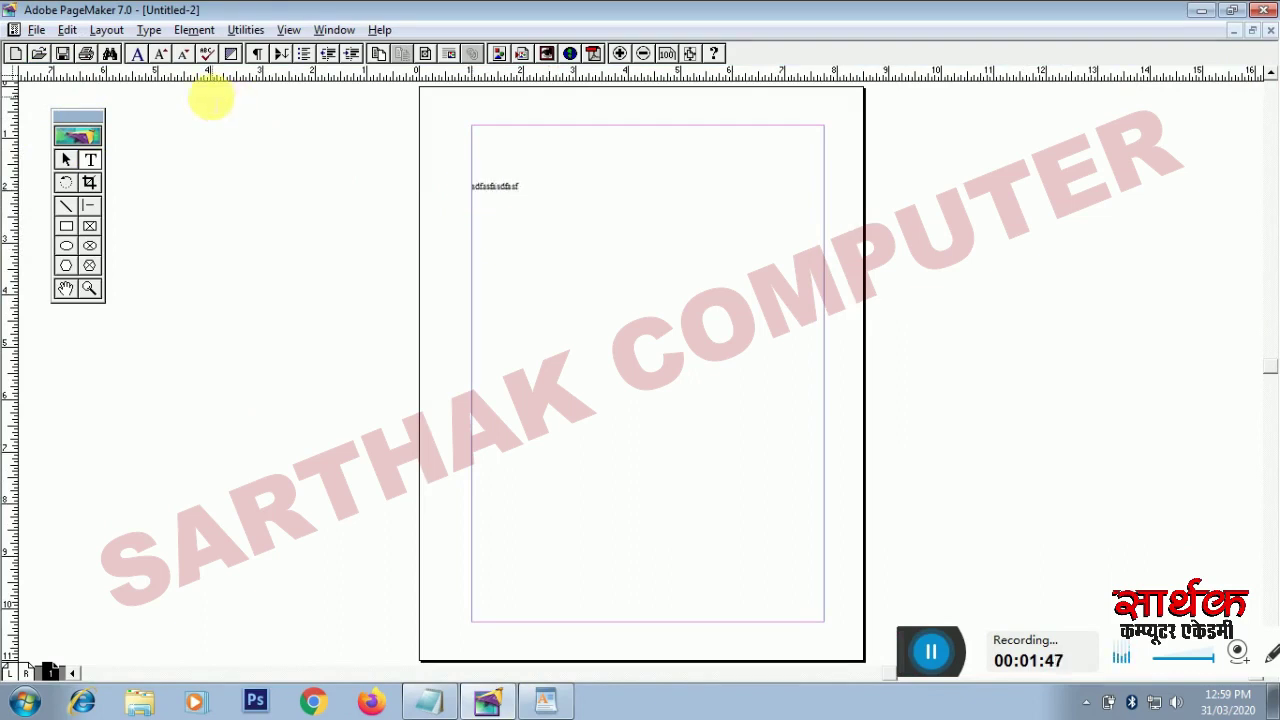
left_click(62, 166)
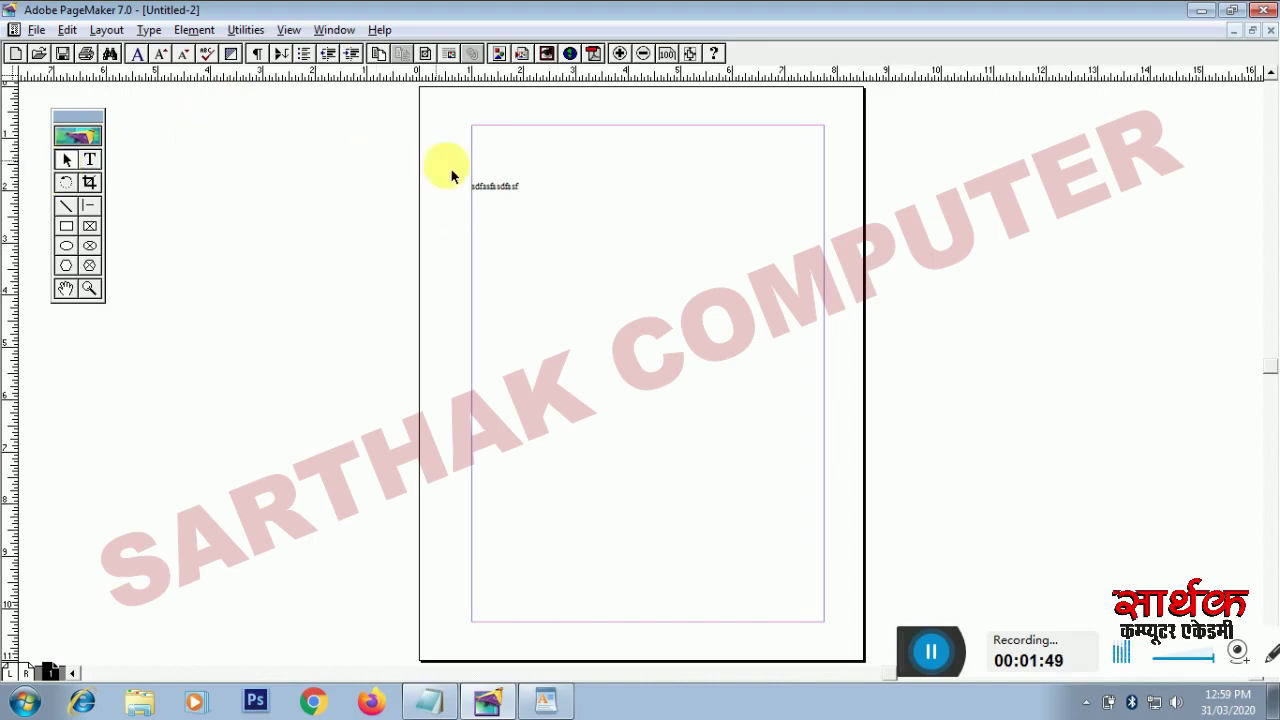
left_click(492, 190)
key("Delete")
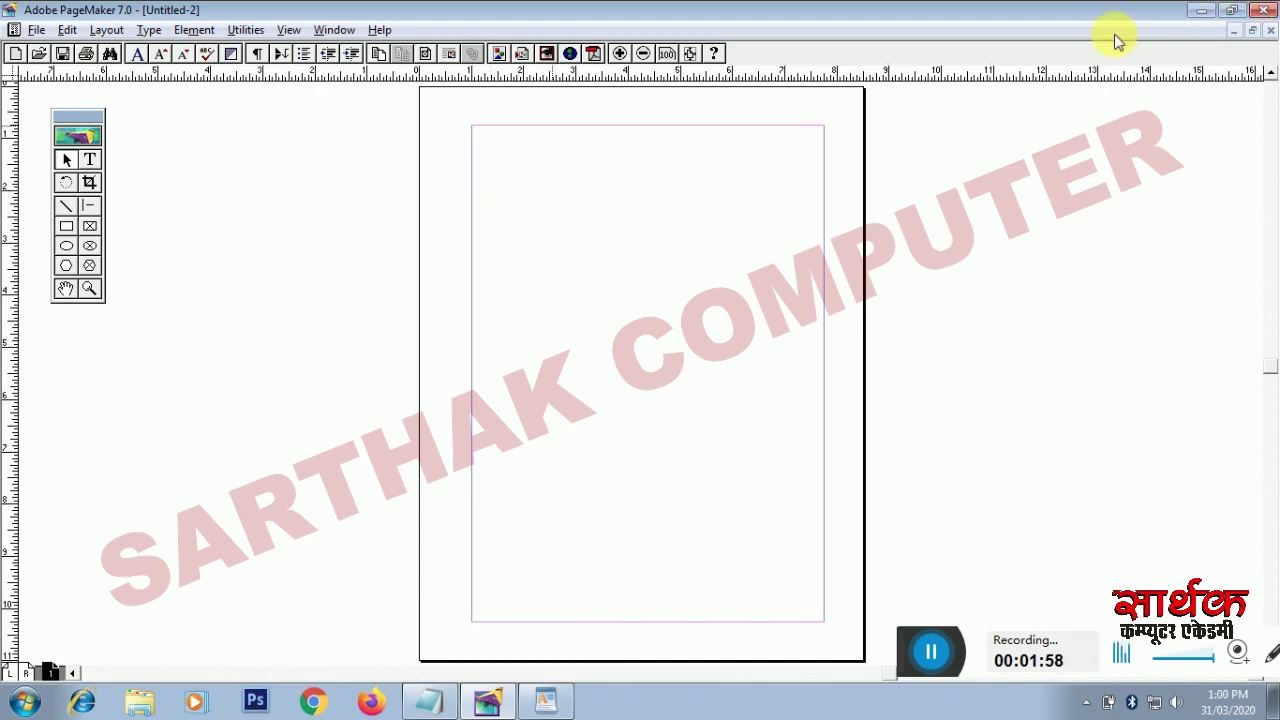
Open the desktop file "demo content" in a maximized Notepad window, read through to its end, close it and return to PageMaker
key("alt+Tab")
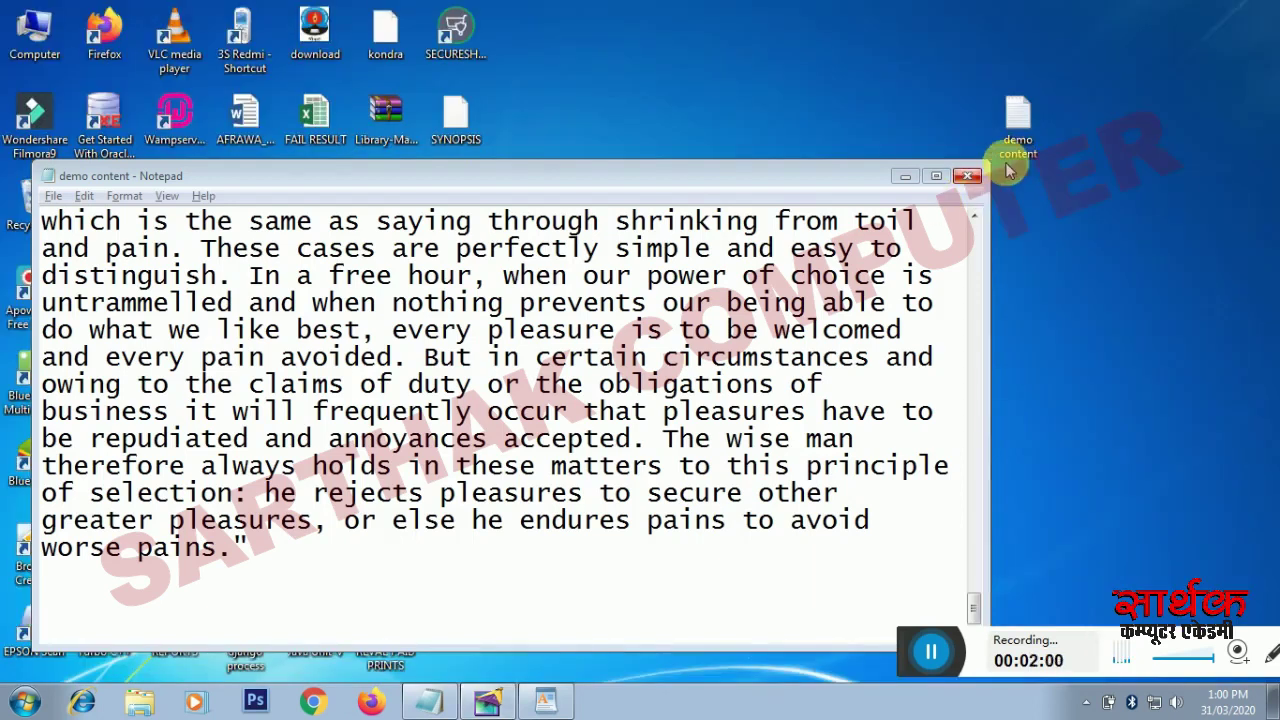
left_click(958, 175)
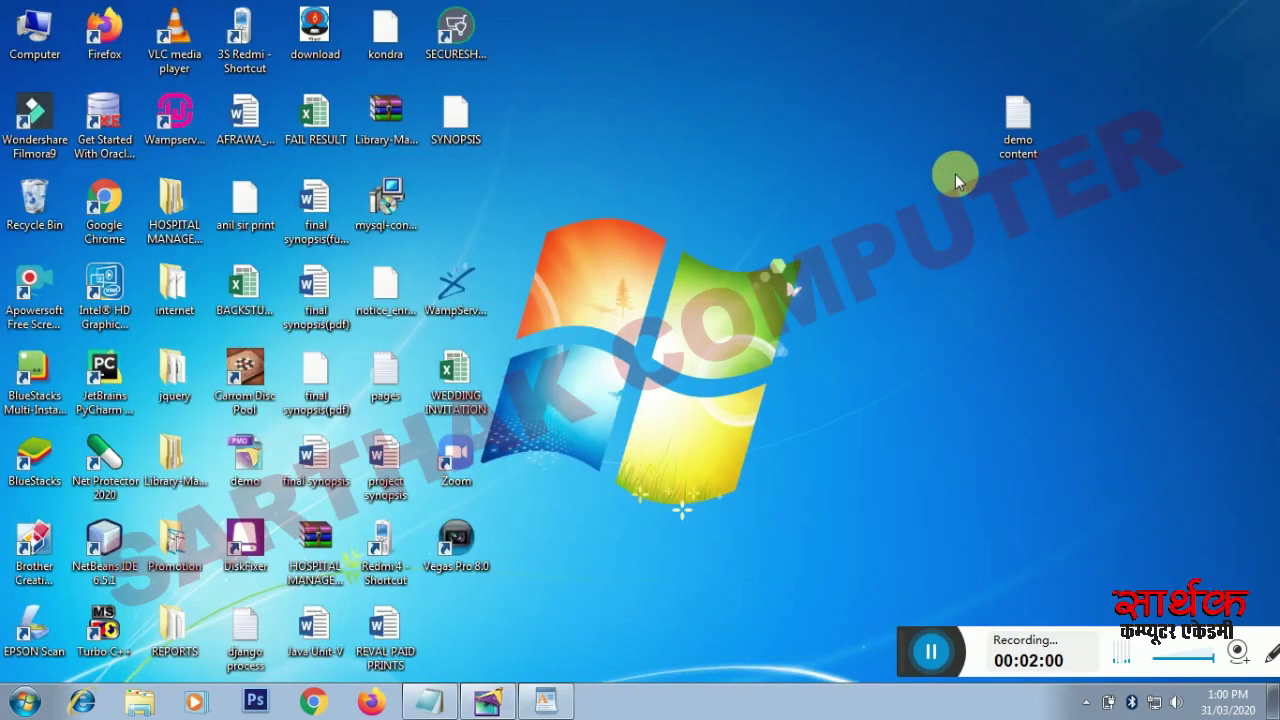
left_click(1014, 143)
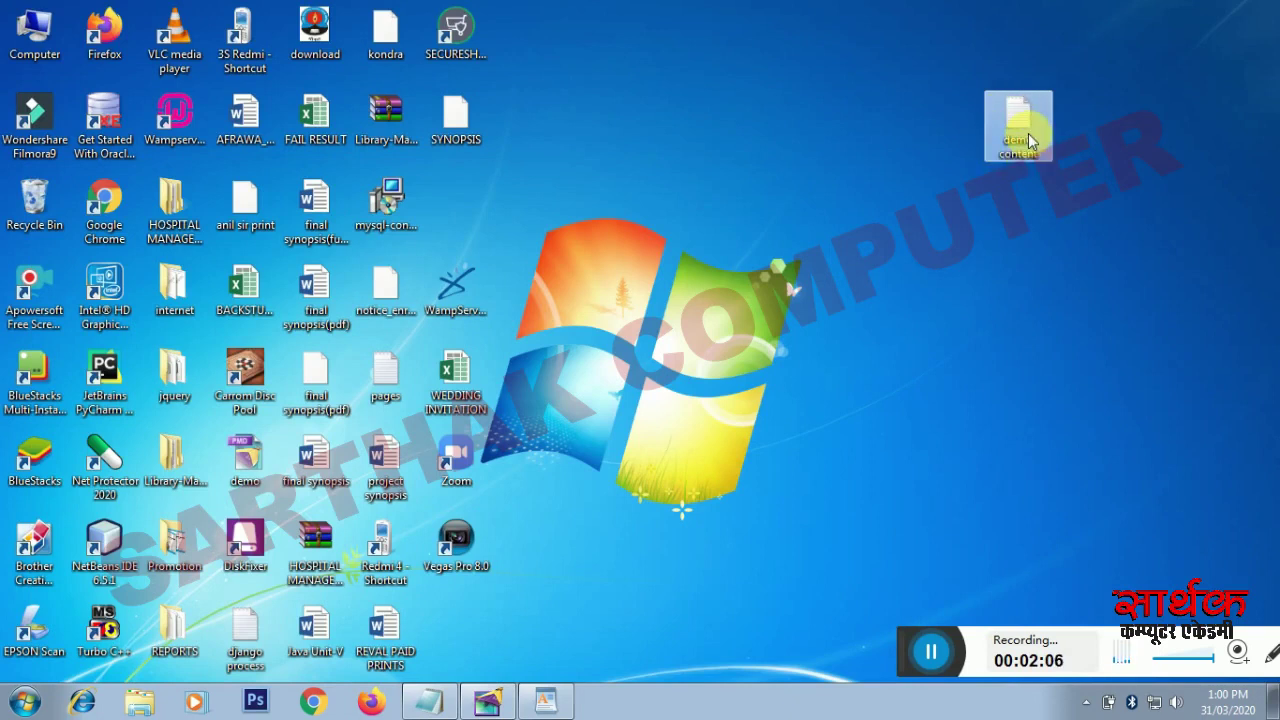
double_click(1030, 142)
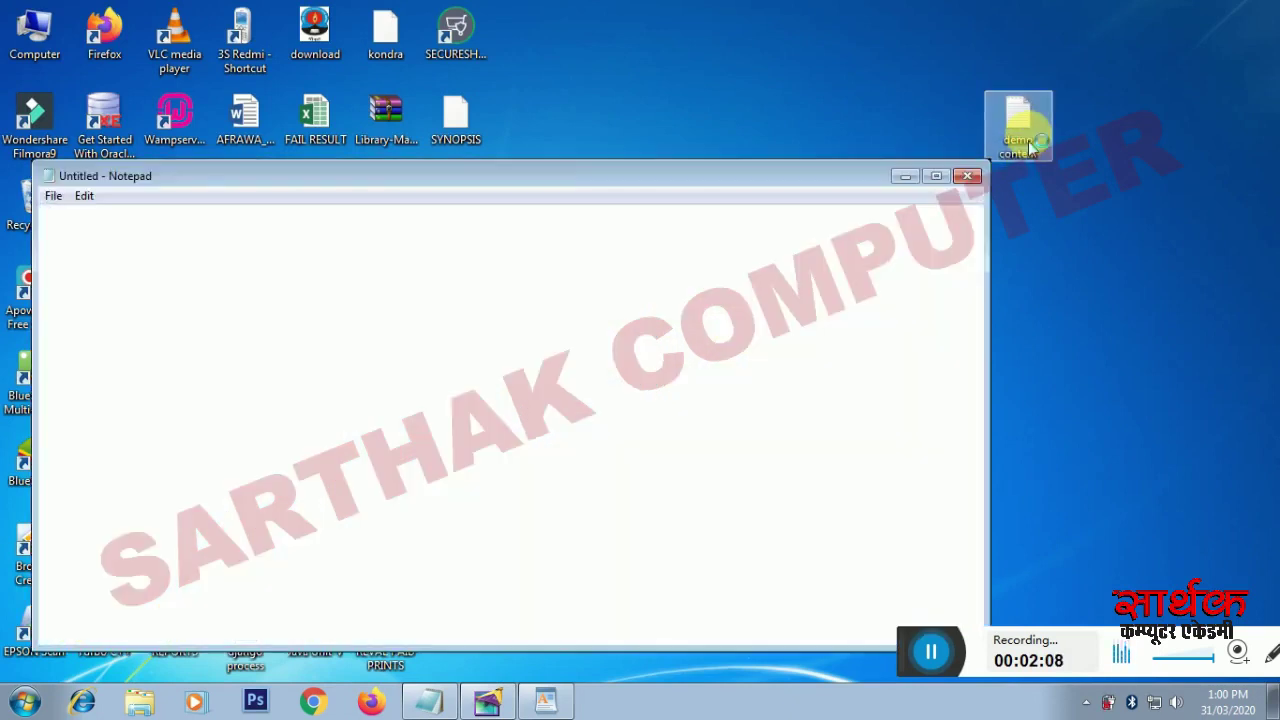
key("alt+space")
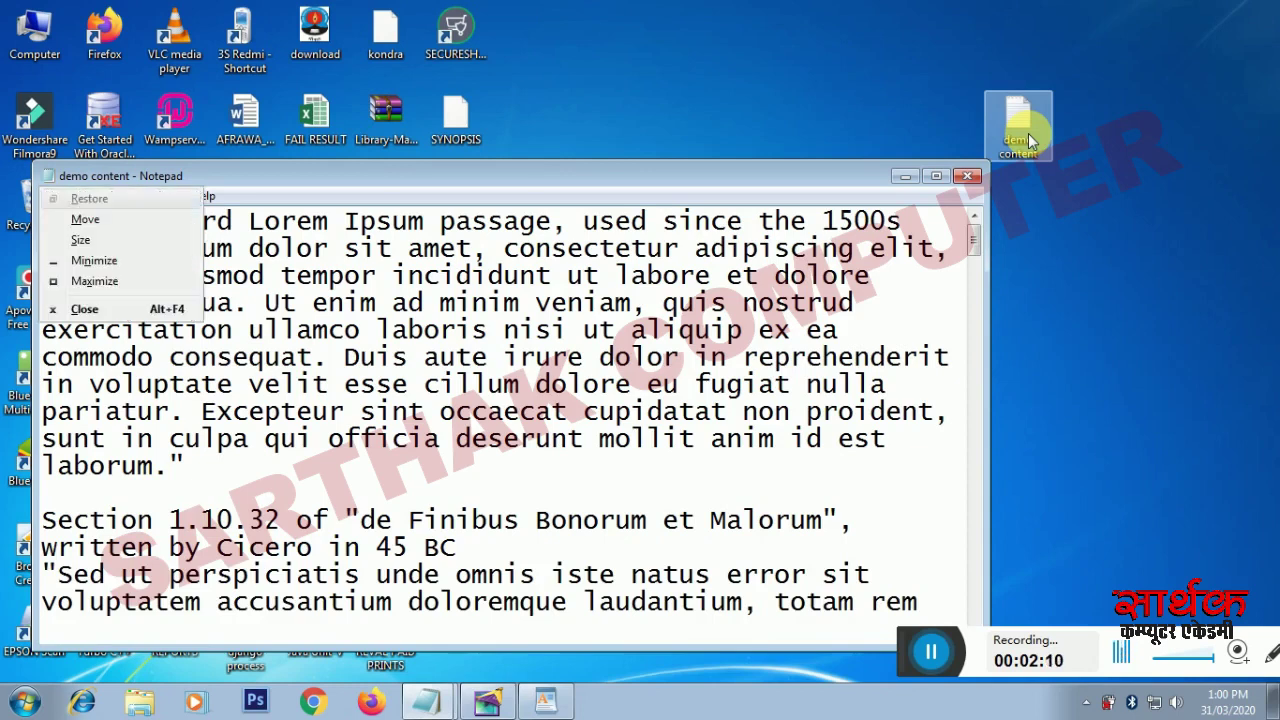
key("x")
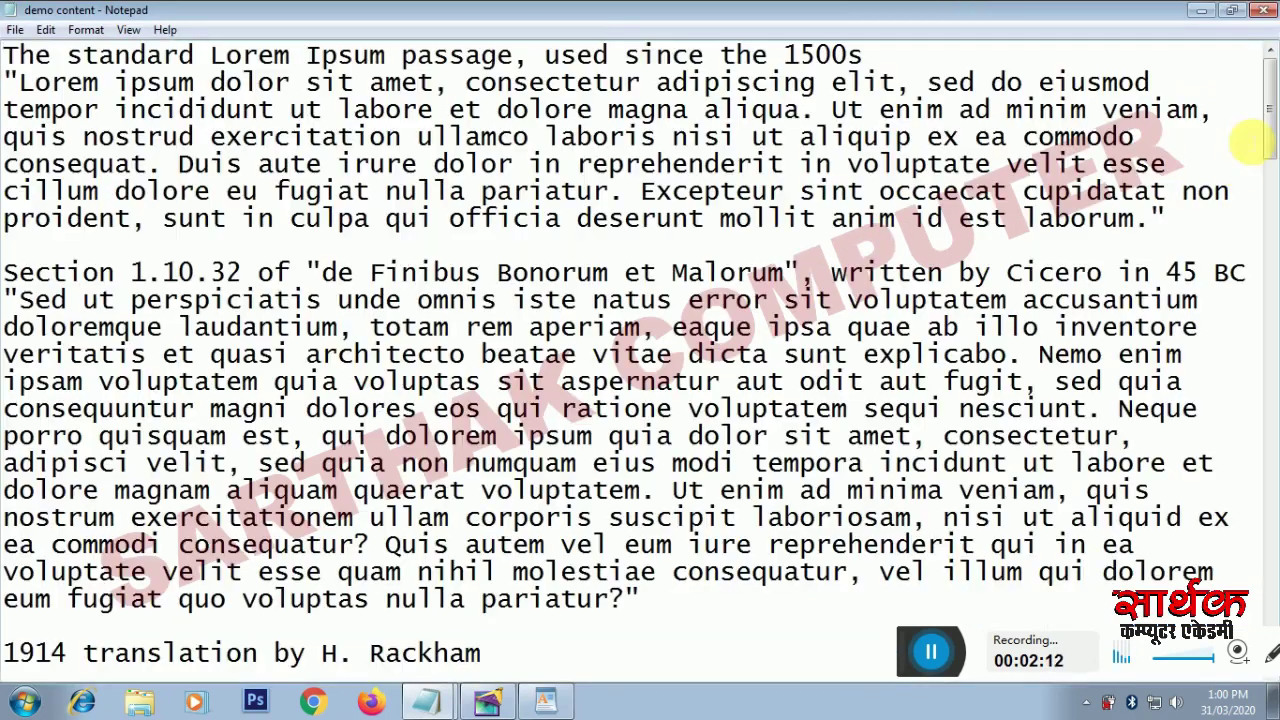
left_click_drag(1270, 125, 1268, 580)
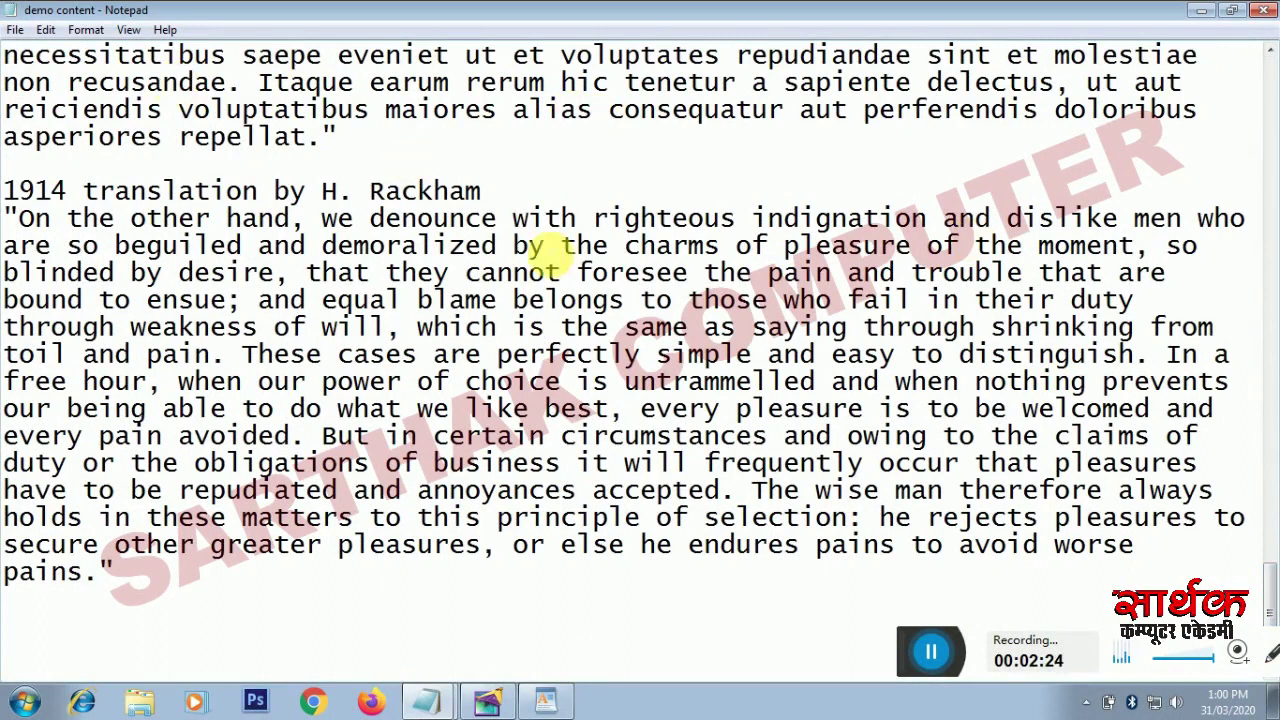
left_click(1268, 10)
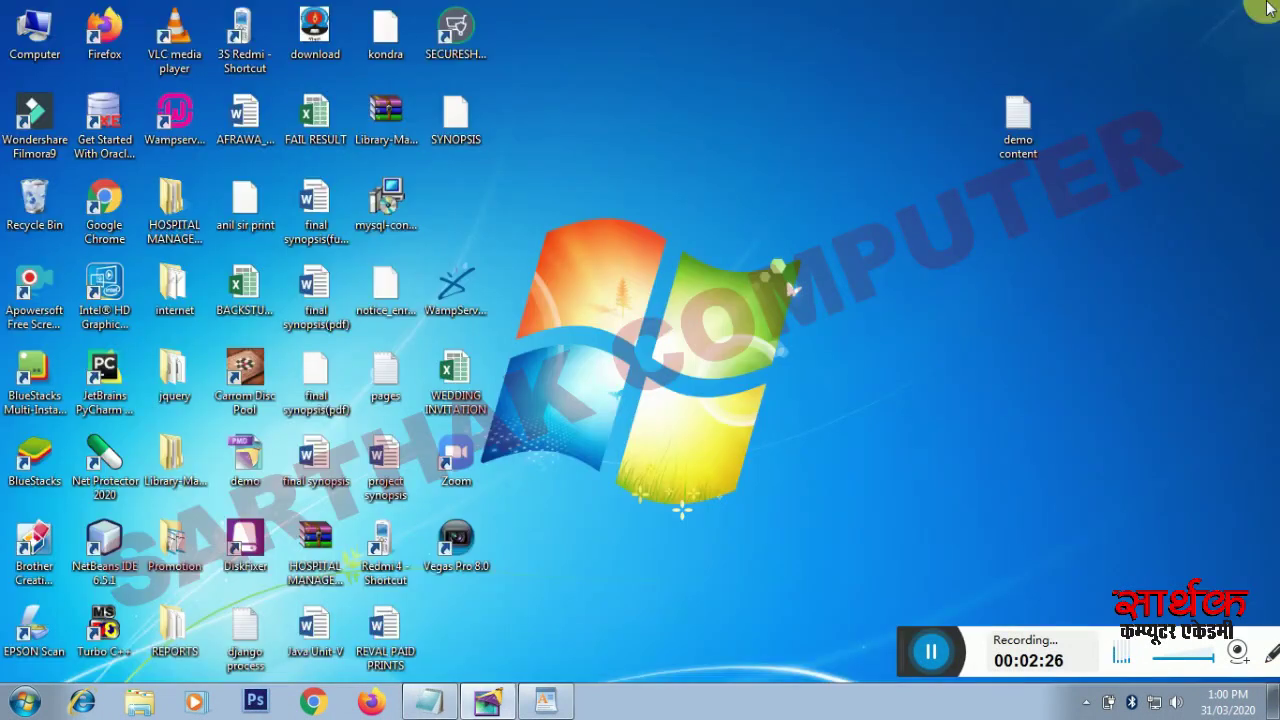
left_click(500, 703)
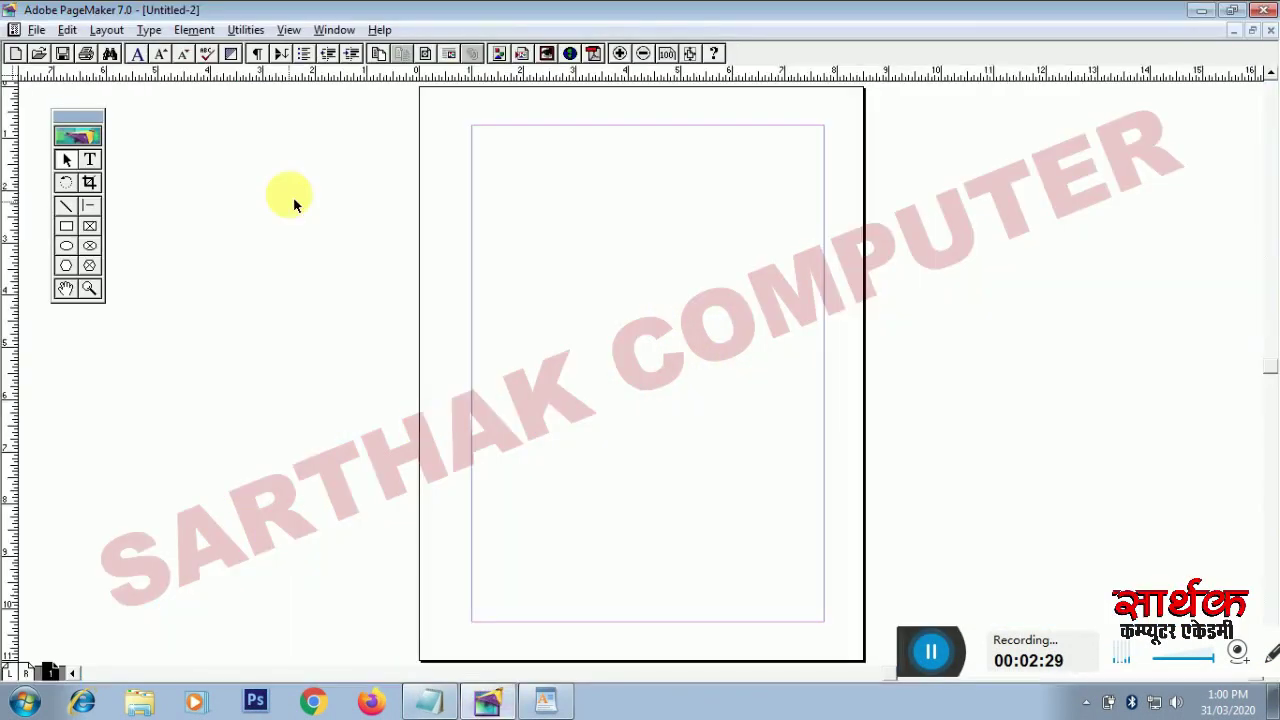
left_click(30, 30)
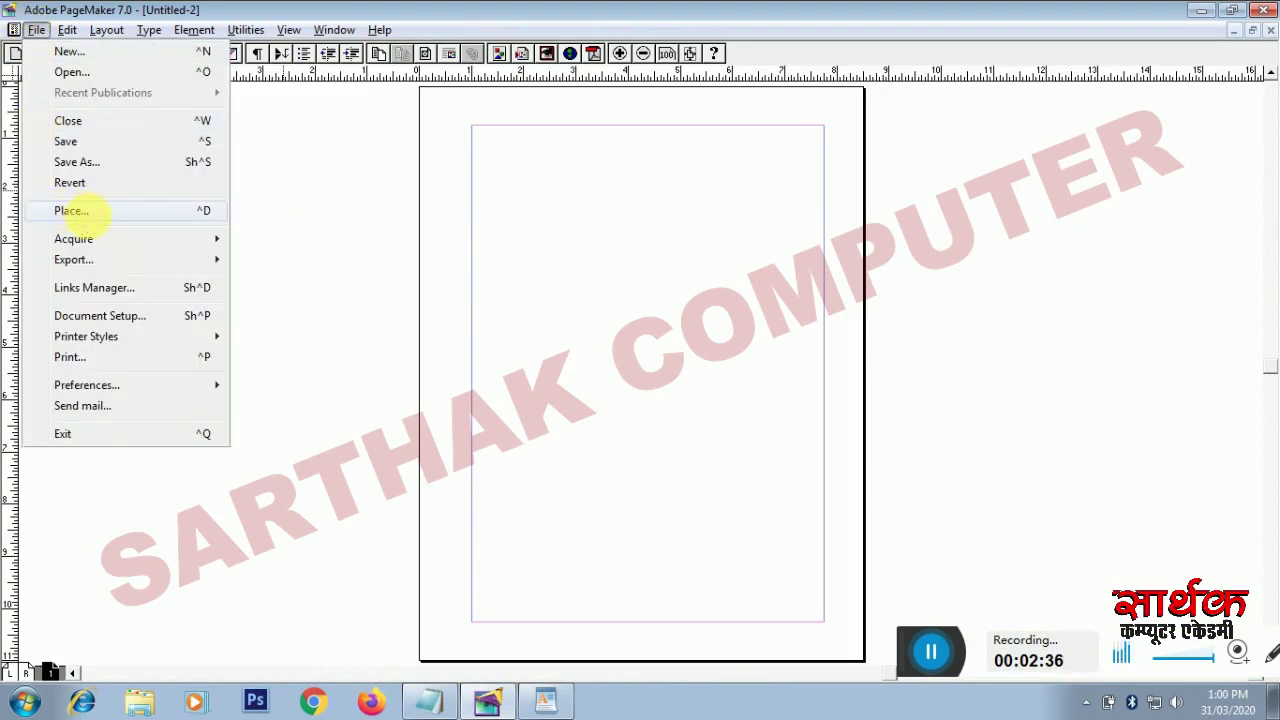
left_click(87, 218)
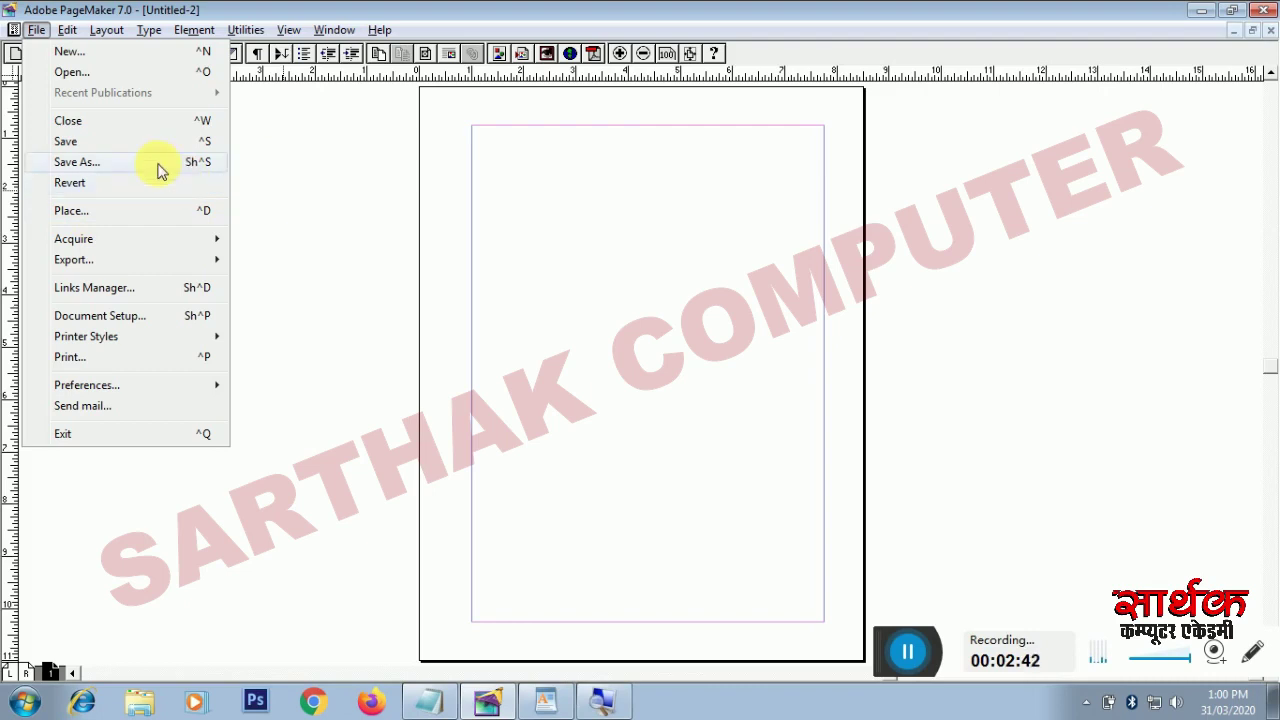
left_click(76, 181)
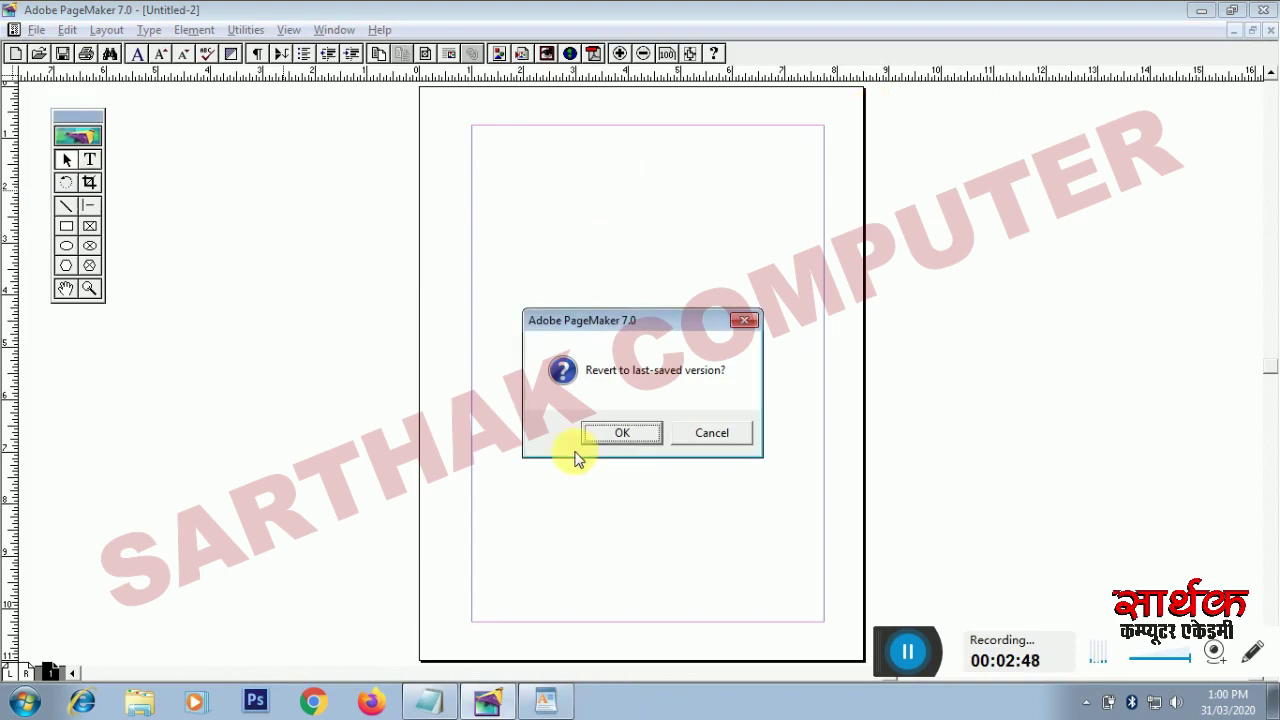
left_click(708, 433)
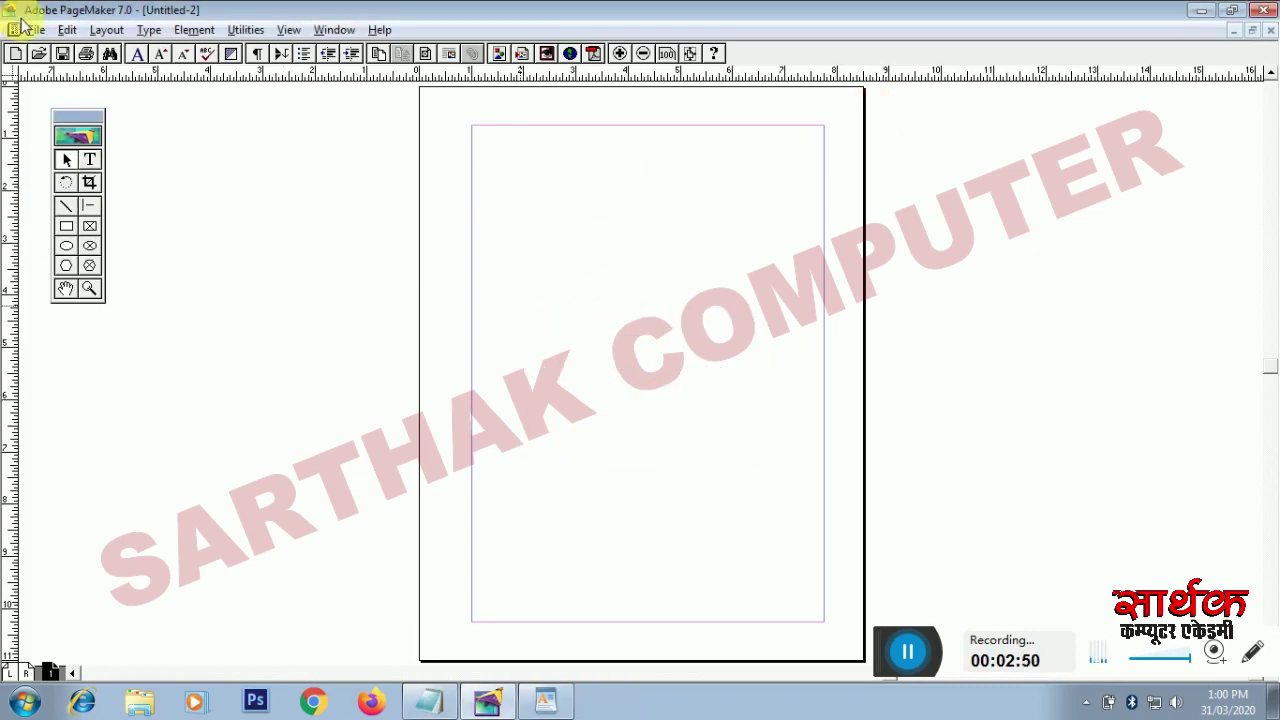
Start the Place command, move its dialog over the page and choose Desktop as the folder to look in
left_click(33, 30)
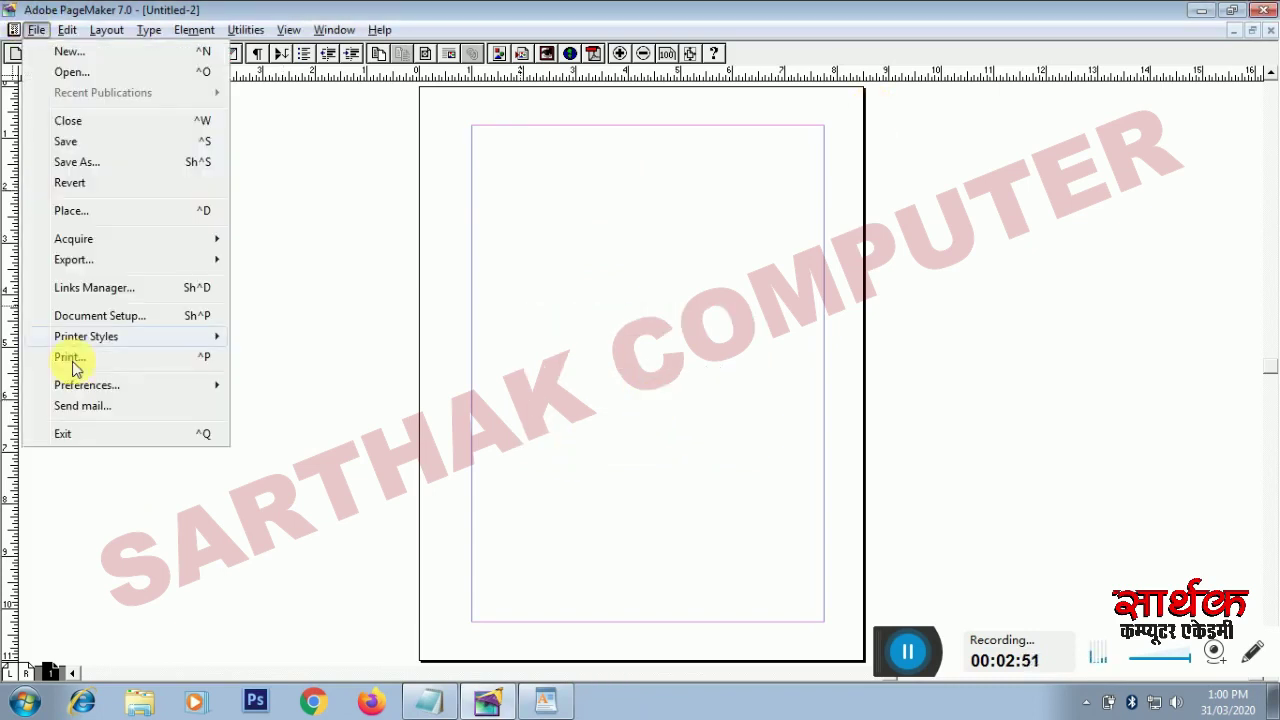
left_click(64, 216)
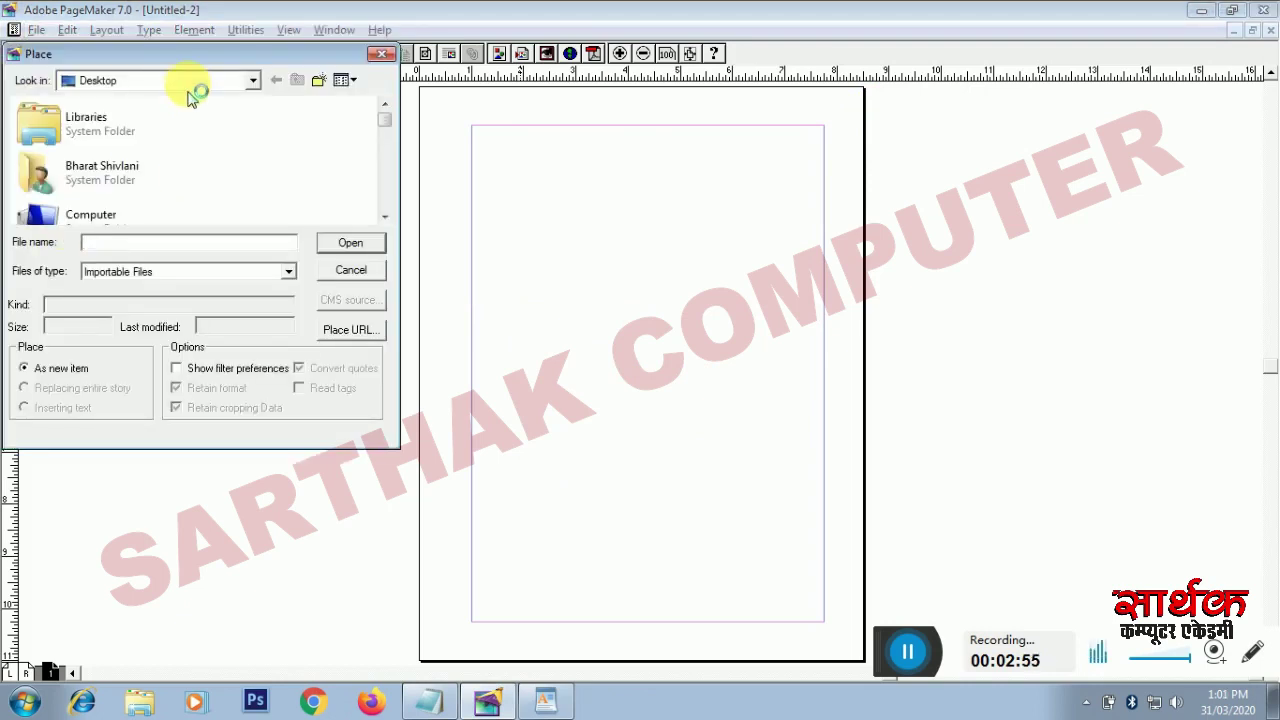
left_click_drag(189, 57, 436, 152)
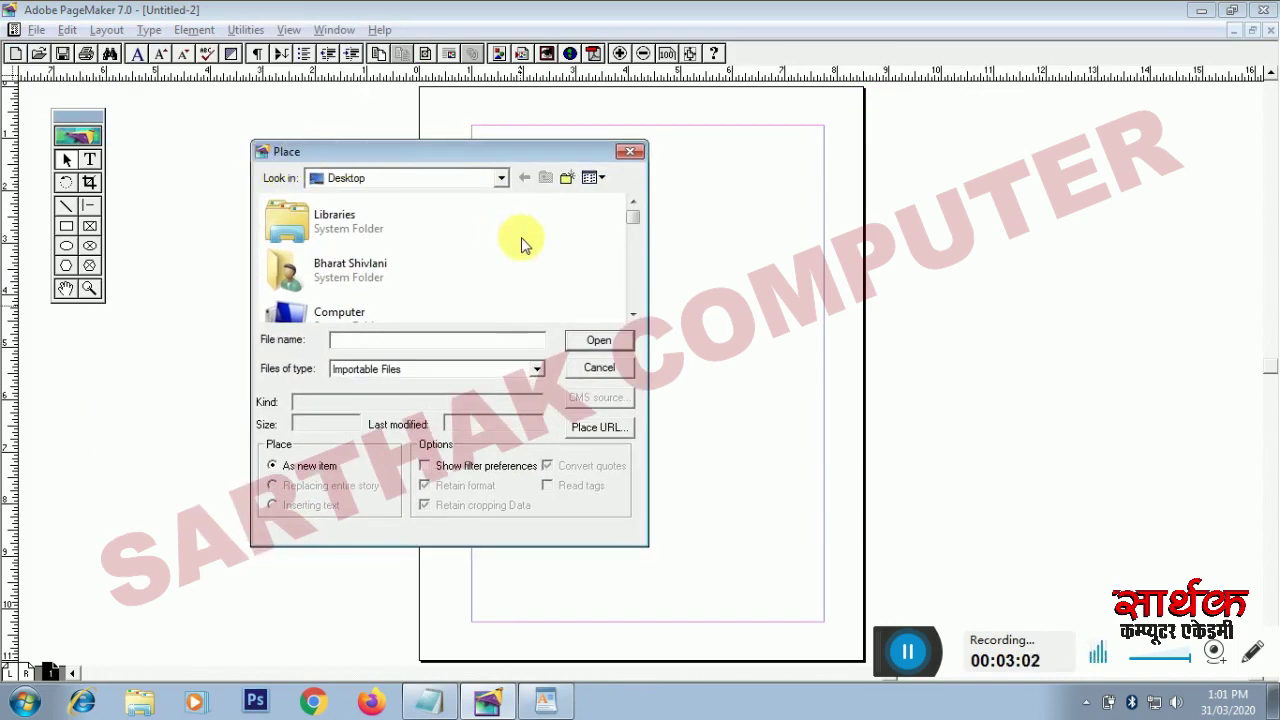
left_click(430, 179)
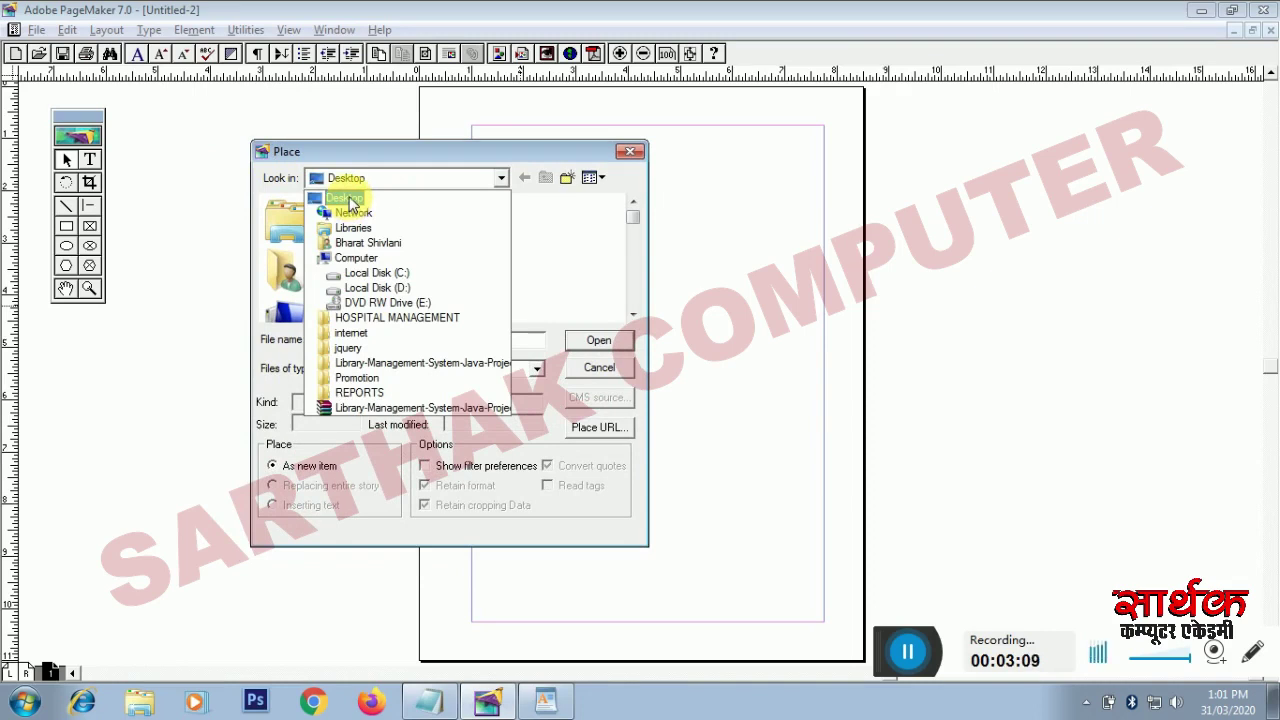
left_click(345, 199)
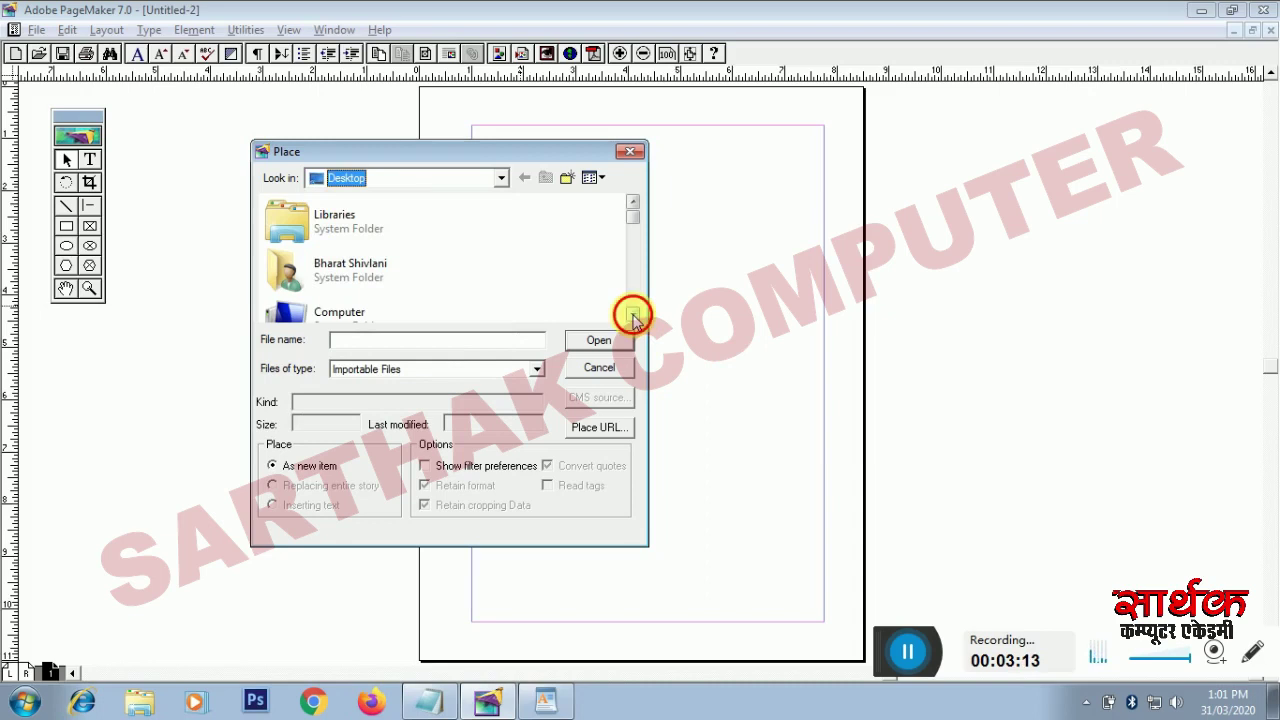
Find the file by entering "demo" as the file name and select demo content.txt as the file to place
left_click_drag(633, 316, 633, 318)
left_click(430, 342)
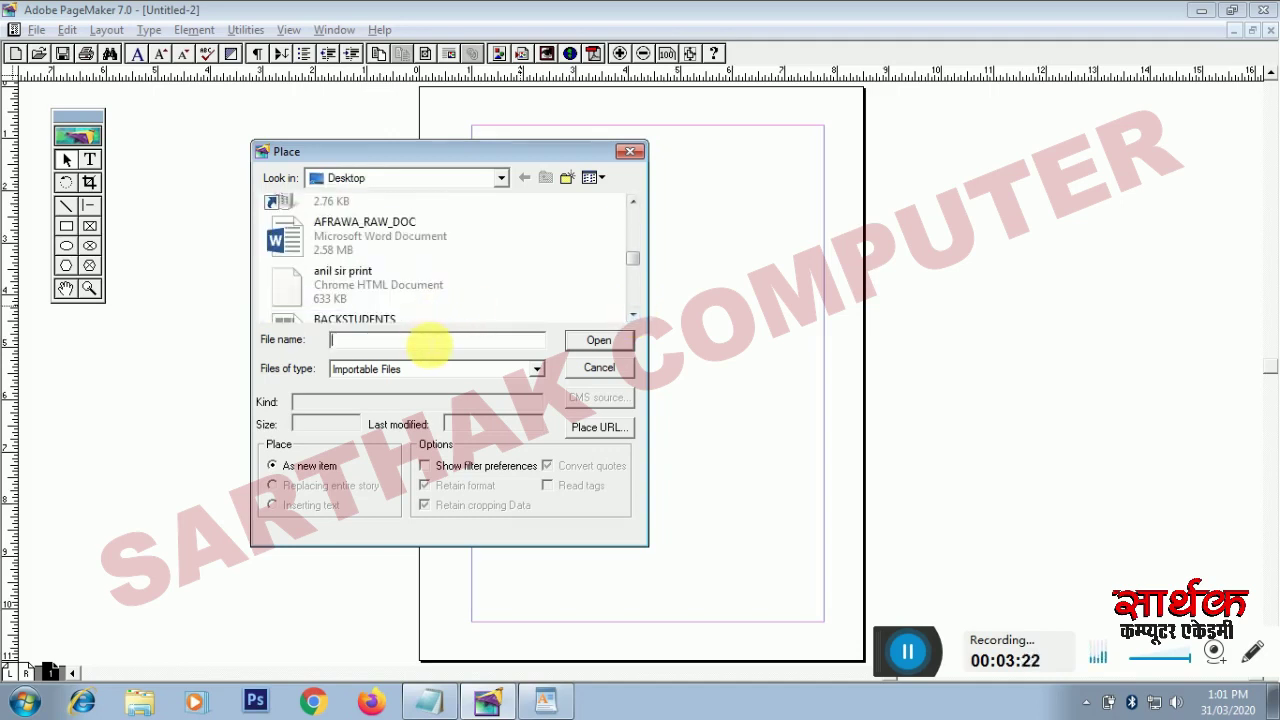
type("demo")
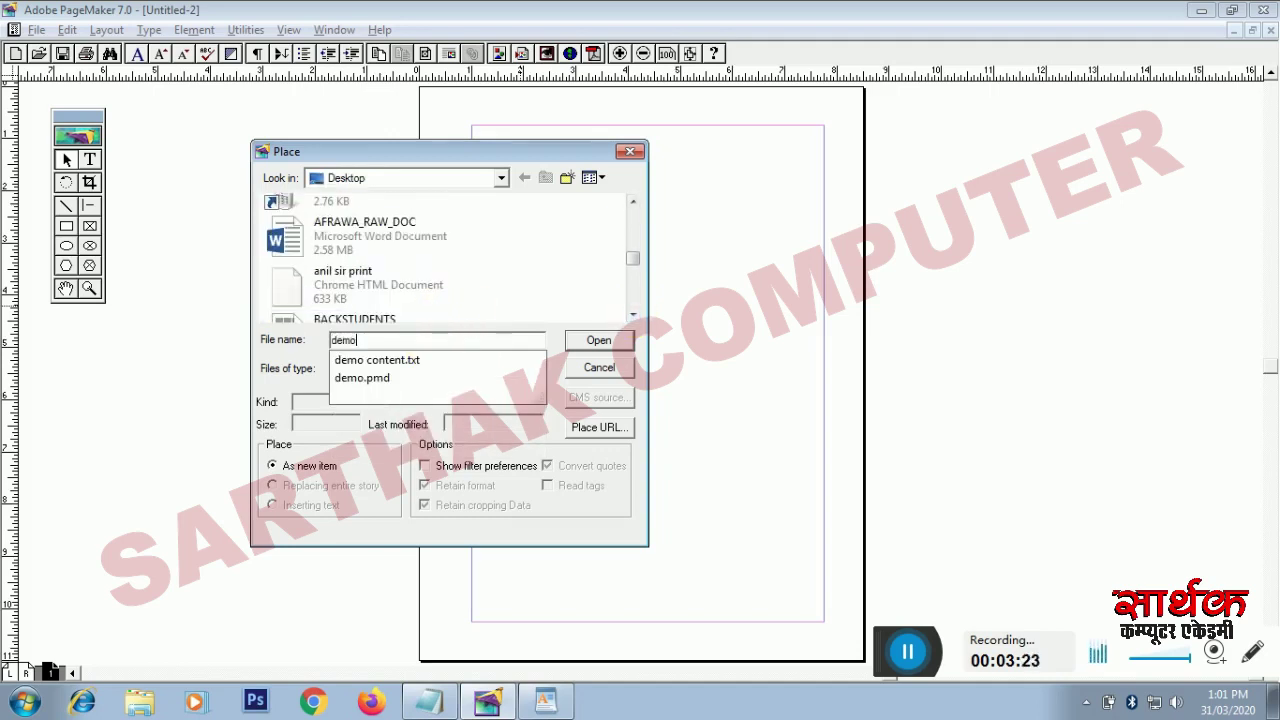
left_click(380, 364)
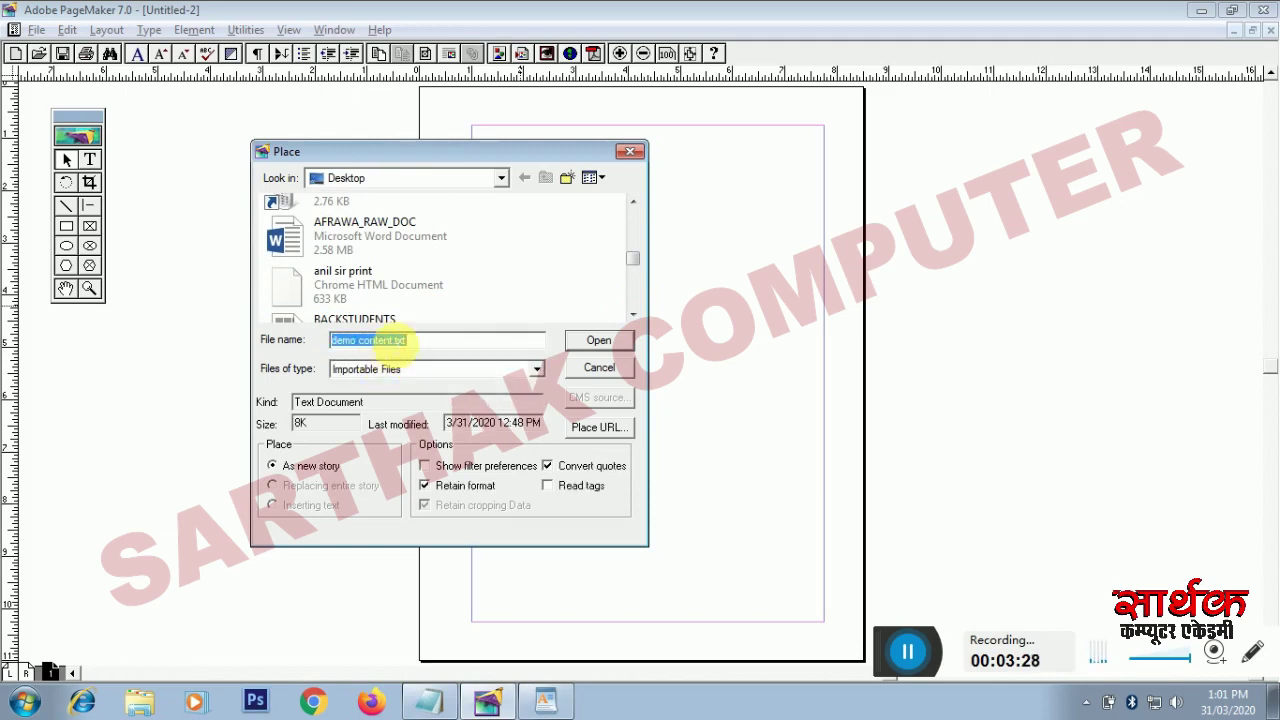
Place demo content.txt at the upper-left corner of the page margins and look through its text down to the lower margin
left_click(592, 341)
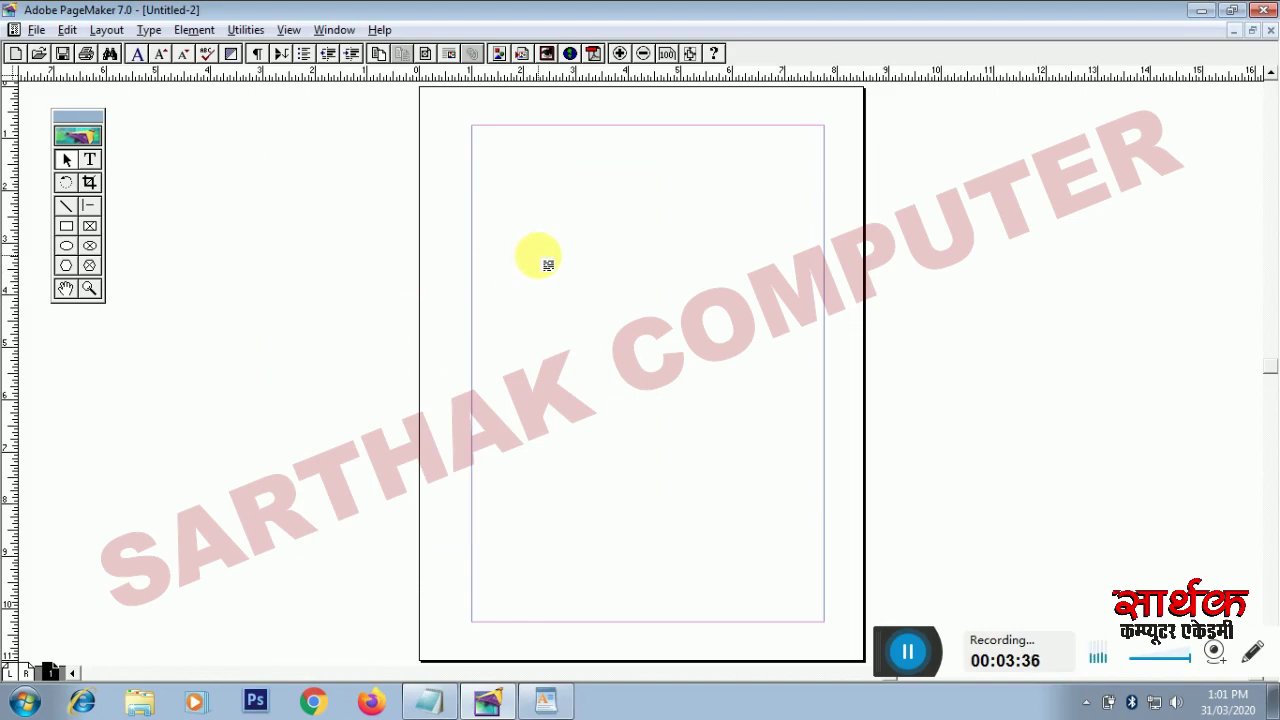
left_click(480, 132)
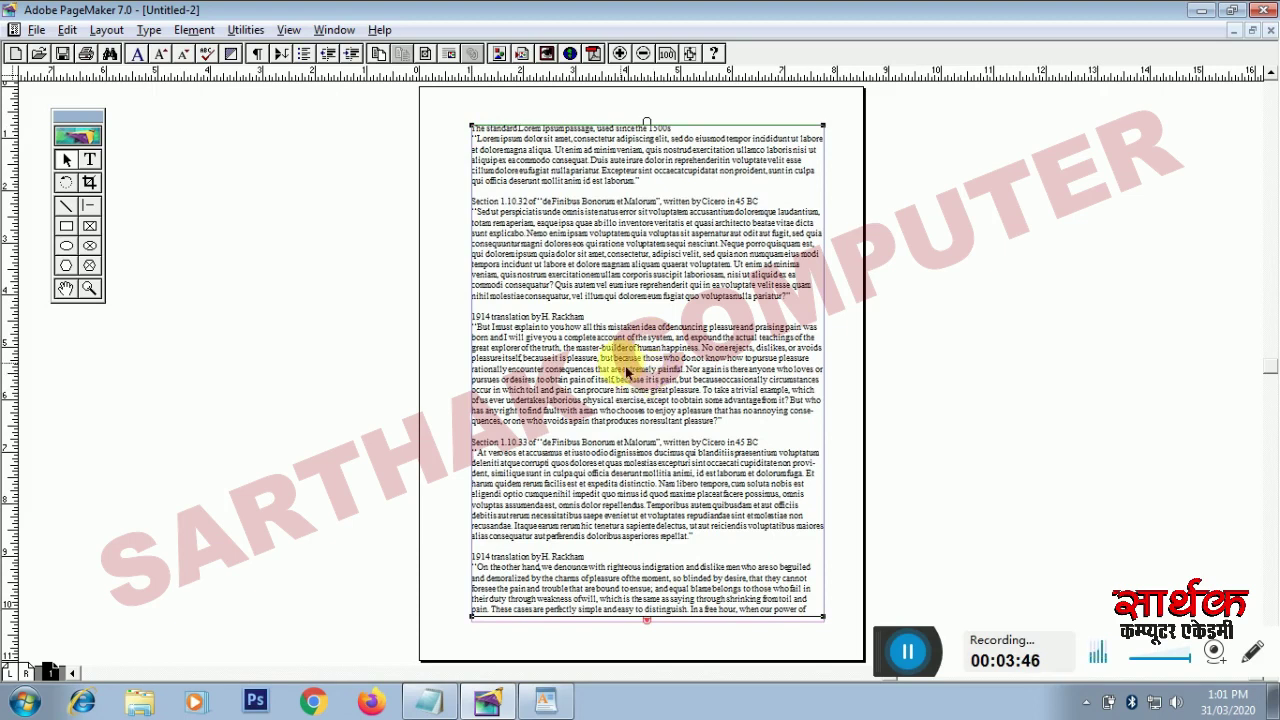
left_click(89, 288)
left_click(590, 179)
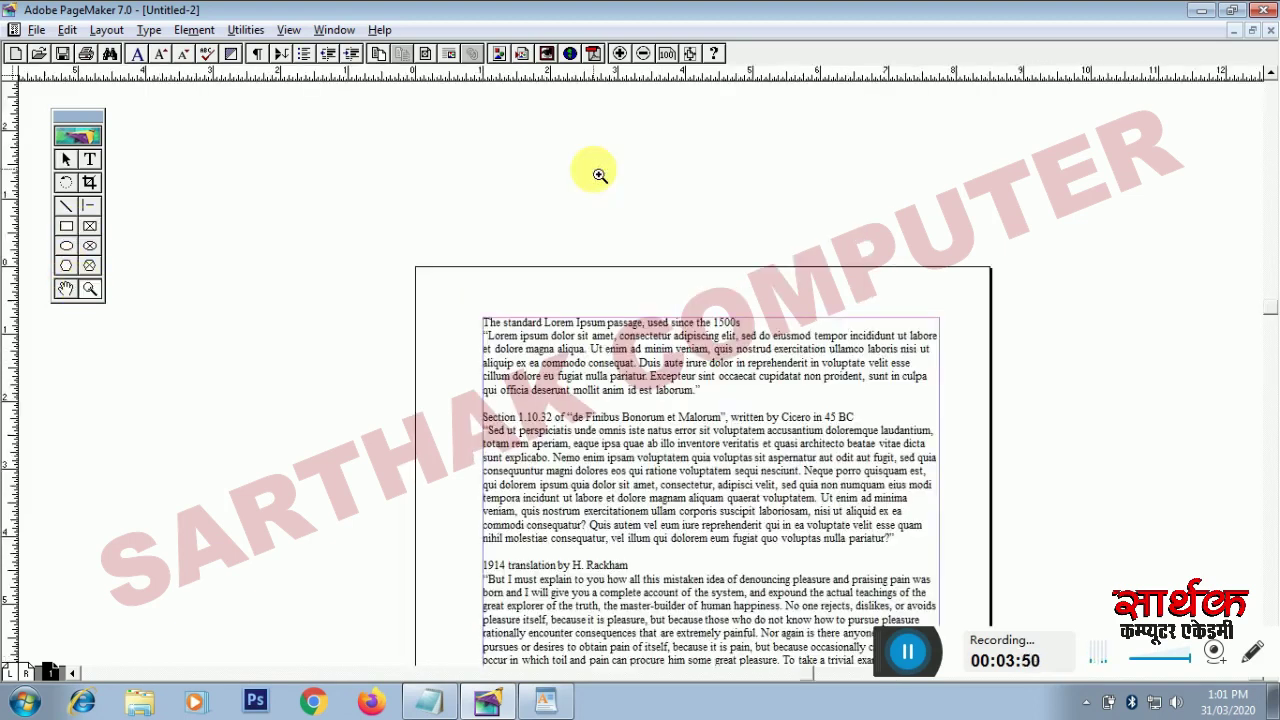
left_click(755, 468)
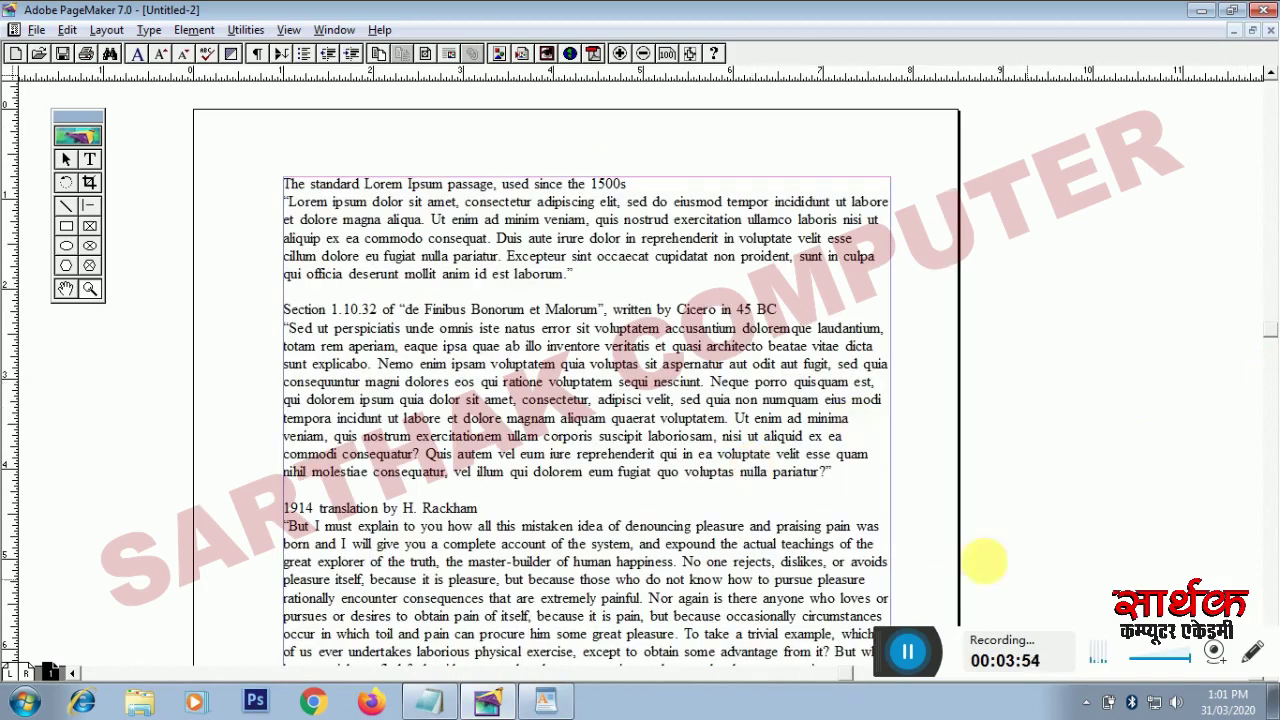
left_click(65, 289)
left_click_drag(563, 491, 550, 366)
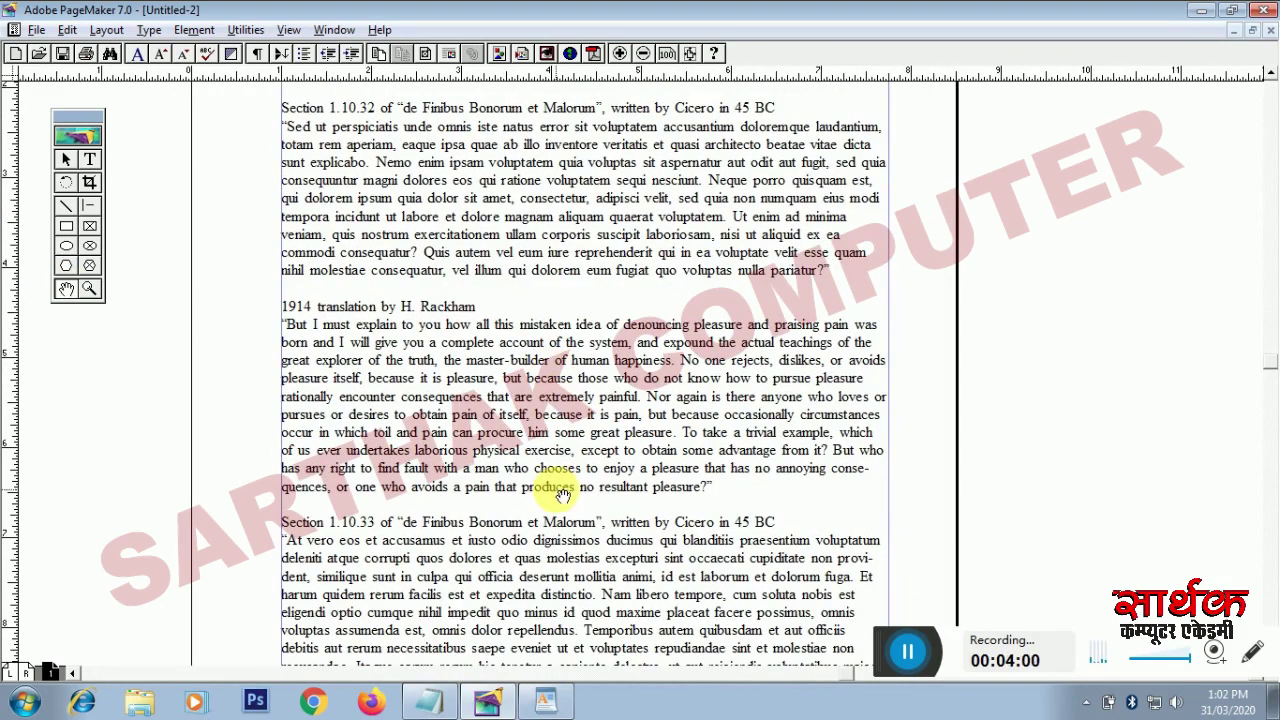
left_click_drag(551, 557, 568, 340)
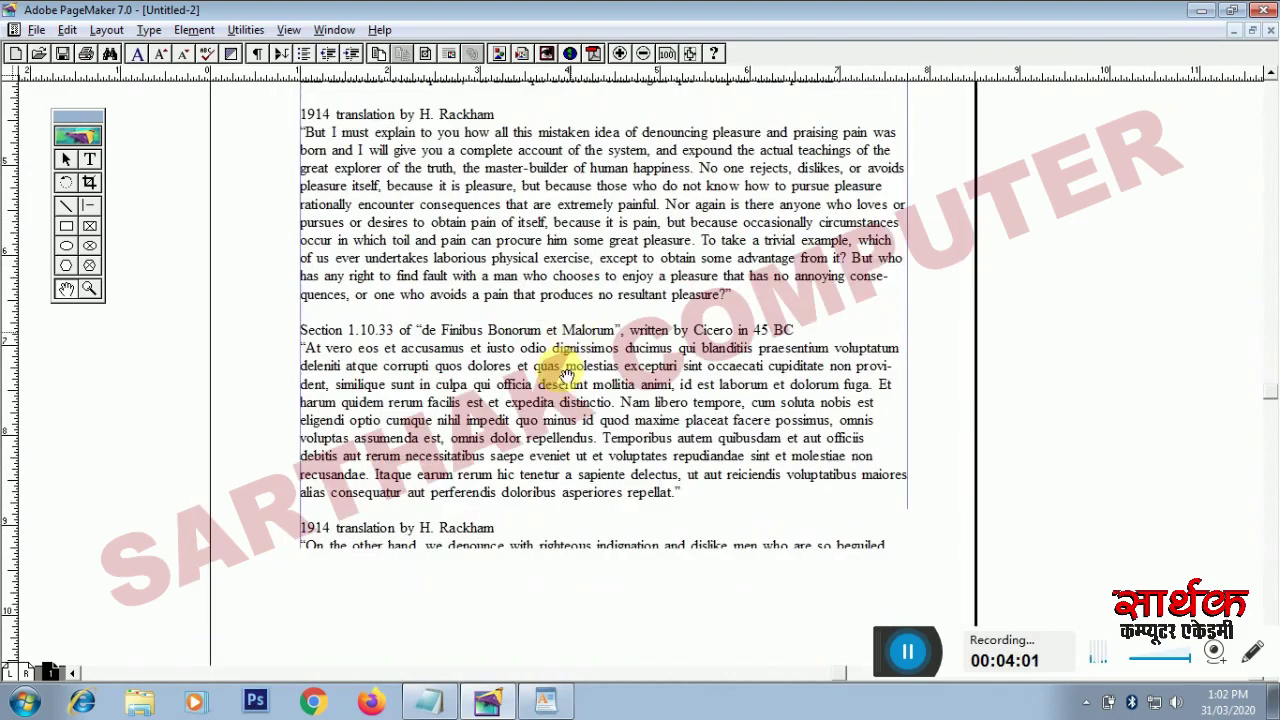
left_click_drag(567, 393, 575, 330)
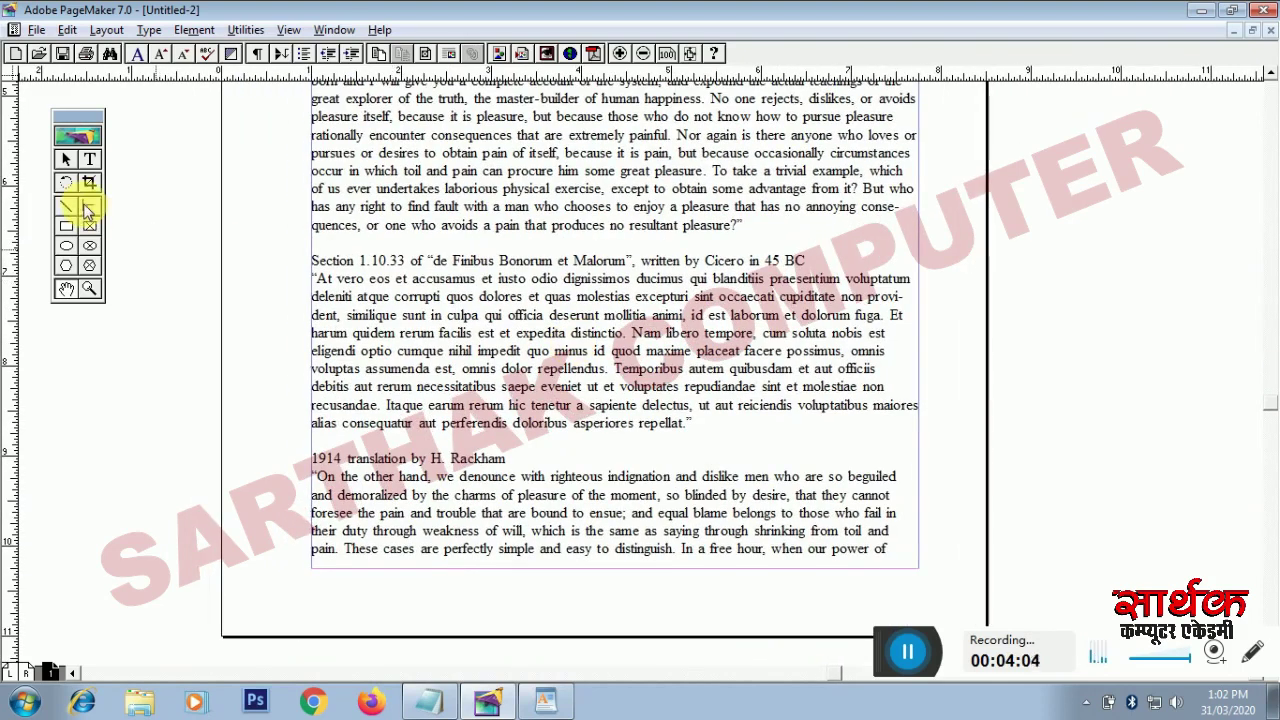
Extend the placed text block by its lower windowshade handle past the bottom edge of the page and inspect the overrunning text
left_click(67, 160)
left_click(528, 348)
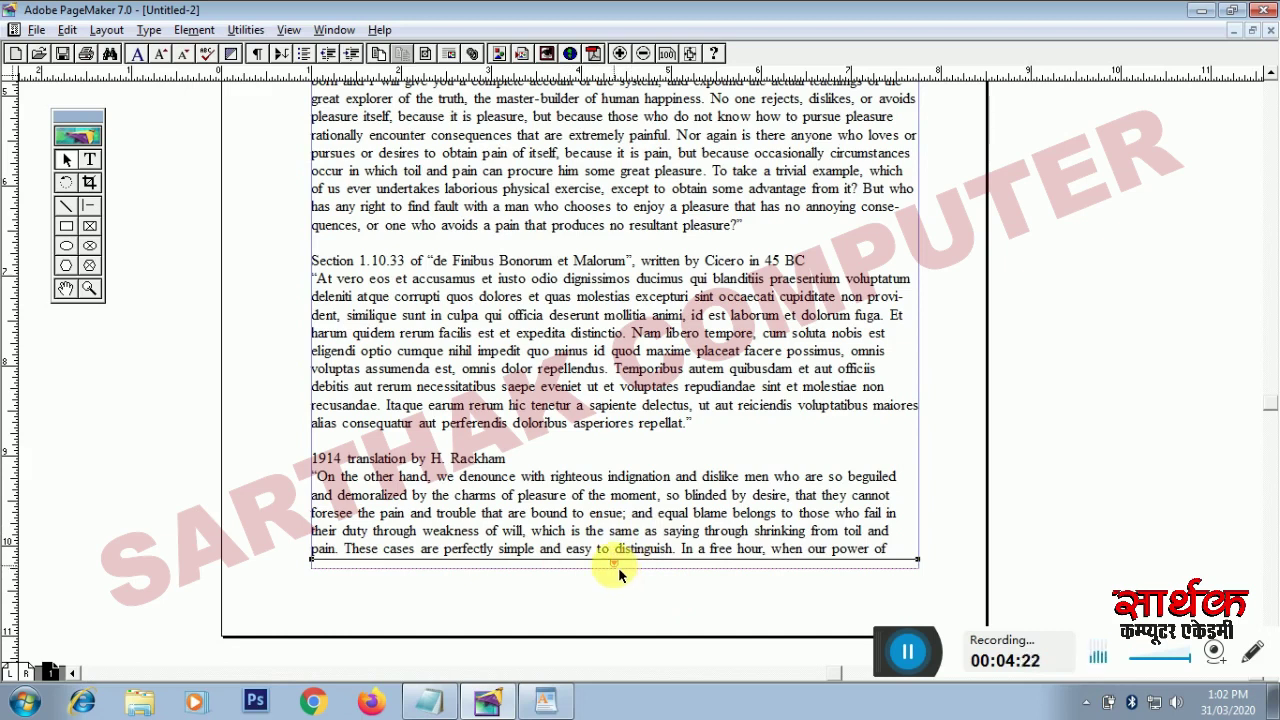
left_click_drag(613, 563, 618, 700)
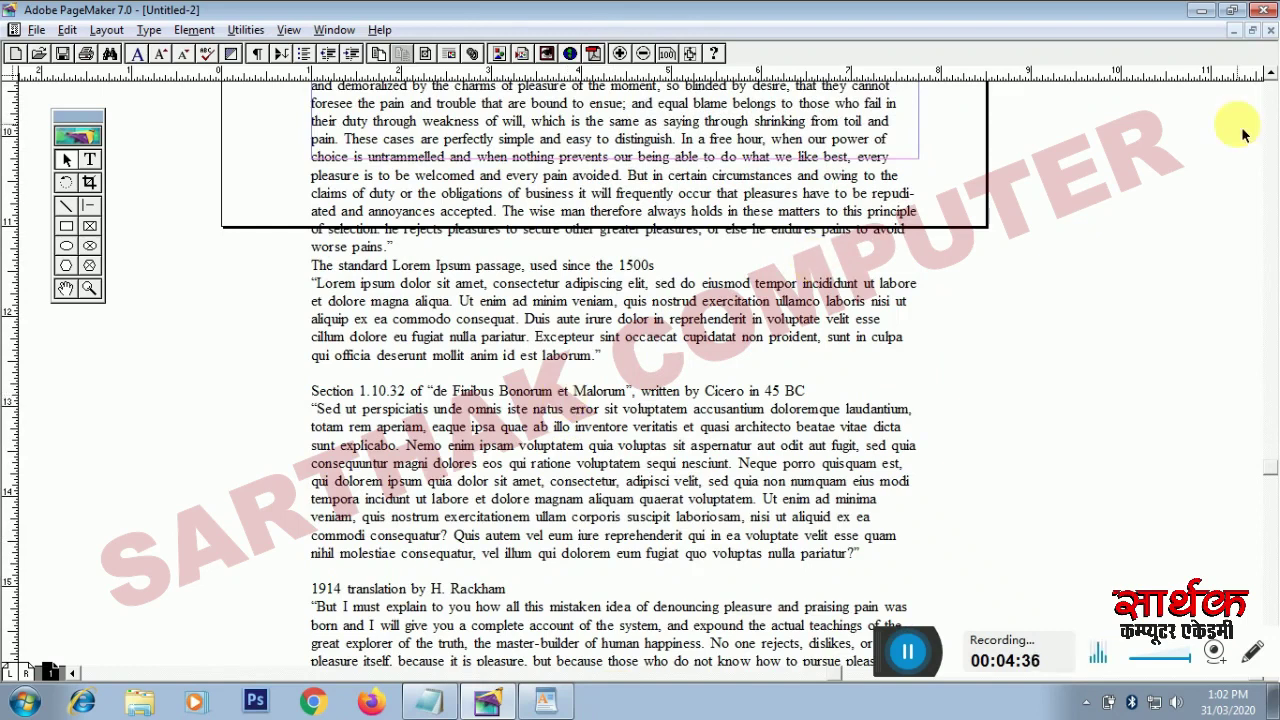
left_click(1270, 76)
left_click(1270, 77)
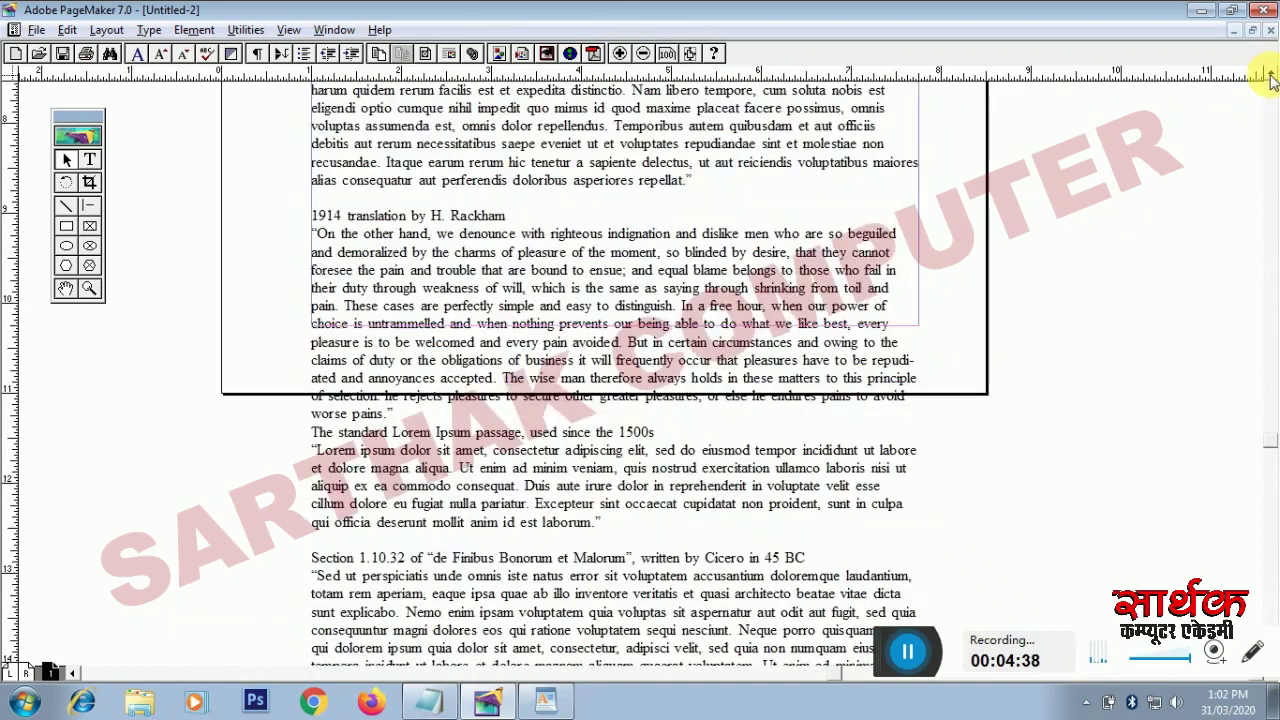
left_click(1270, 77)
left_click(1270, 77)
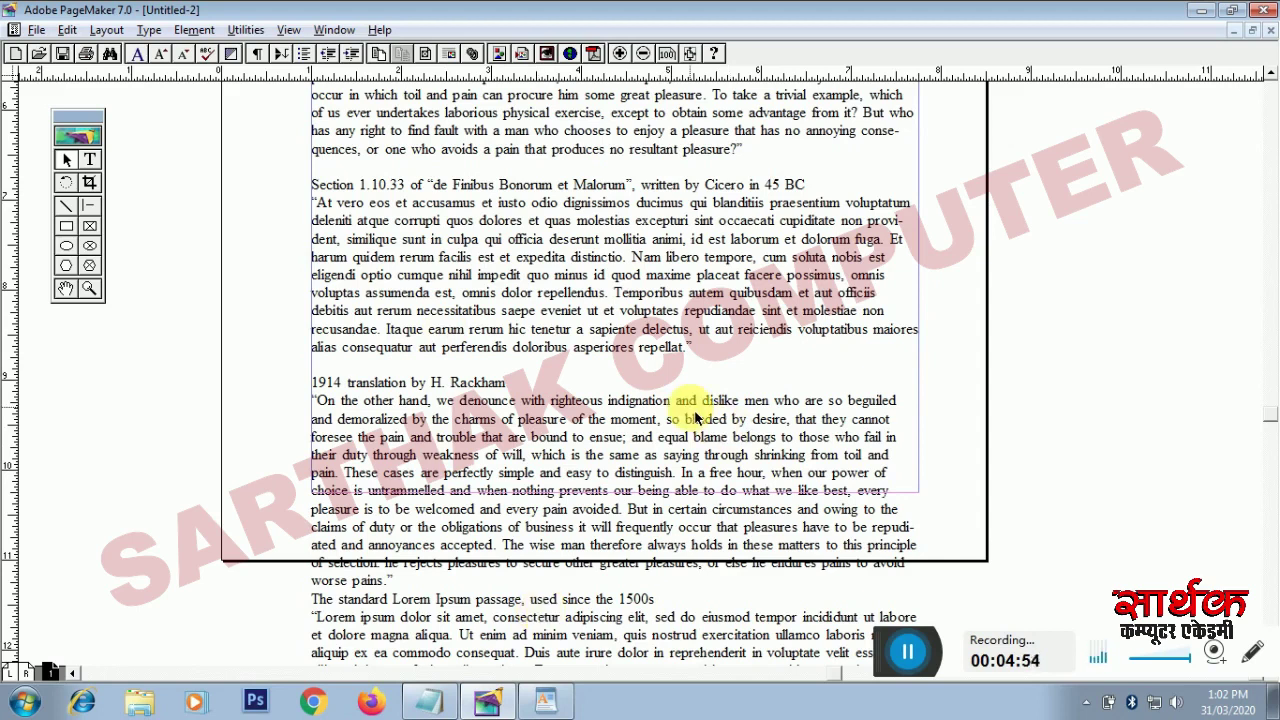
Switch to the WordPad lesson outline, highlight the AutoFlow topic and return to PageMaker
left_click(545, 703)
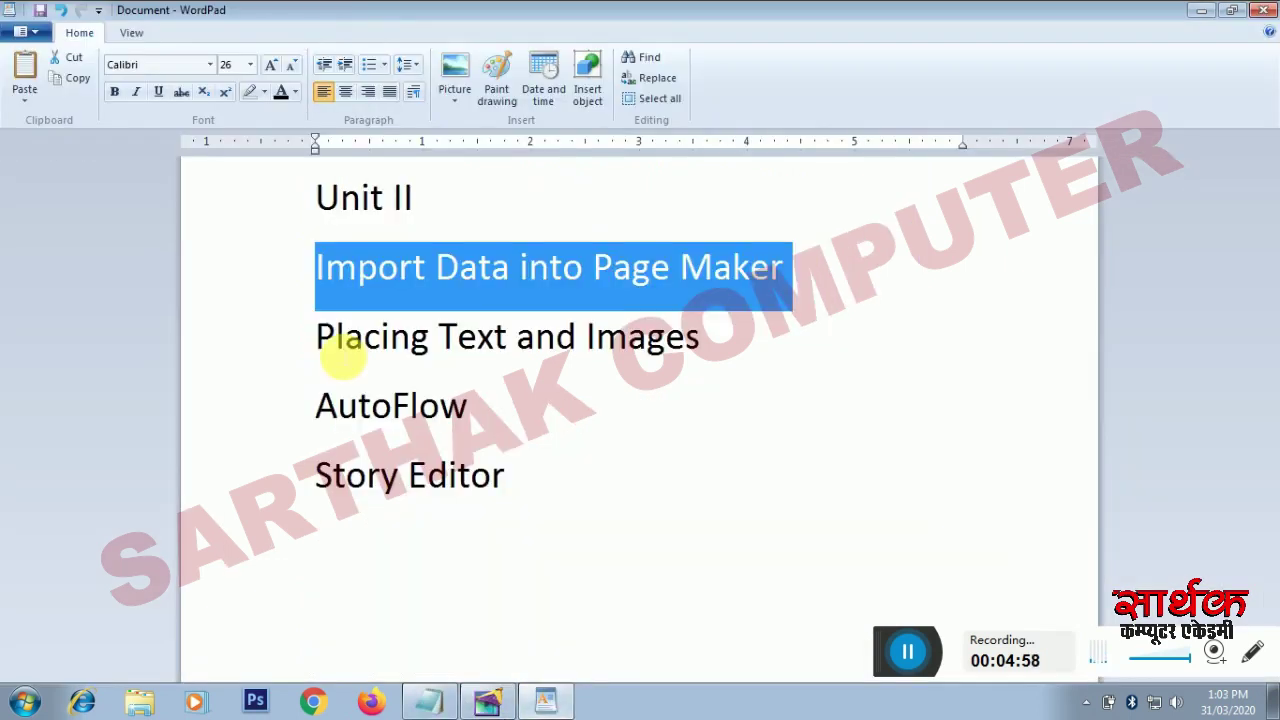
left_click_drag(318, 404, 483, 414)
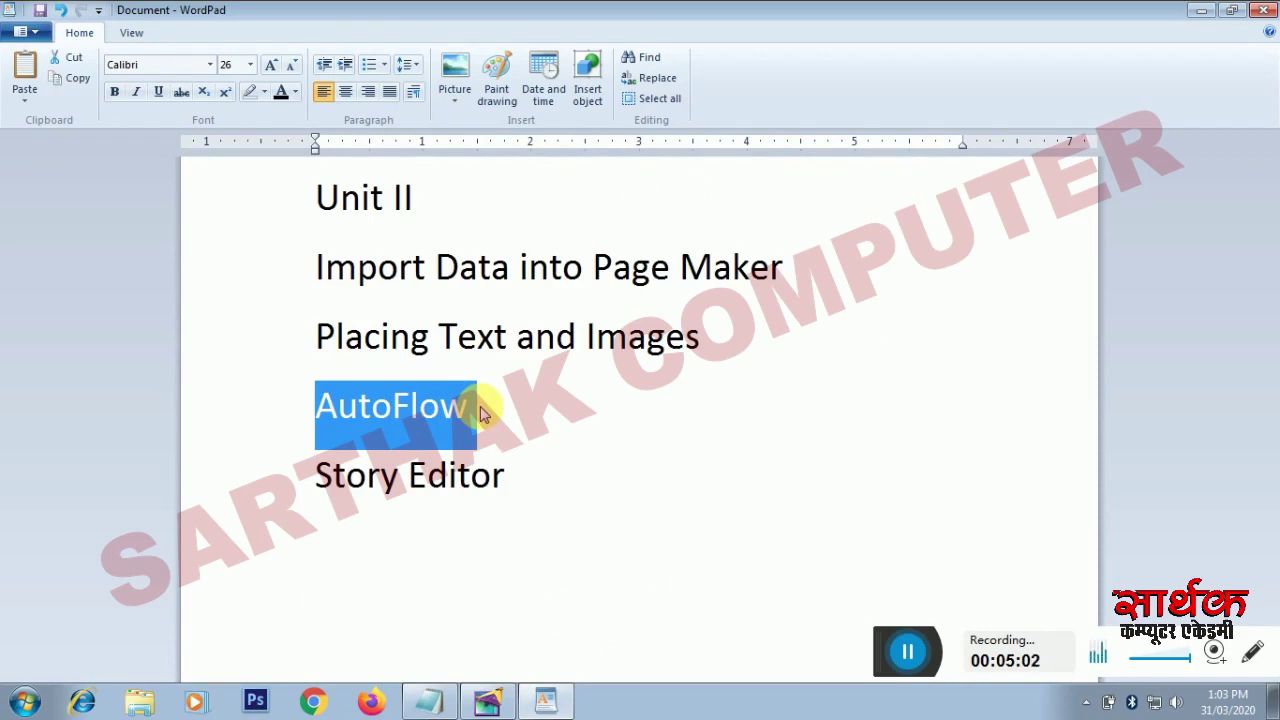
left_click(488, 703)
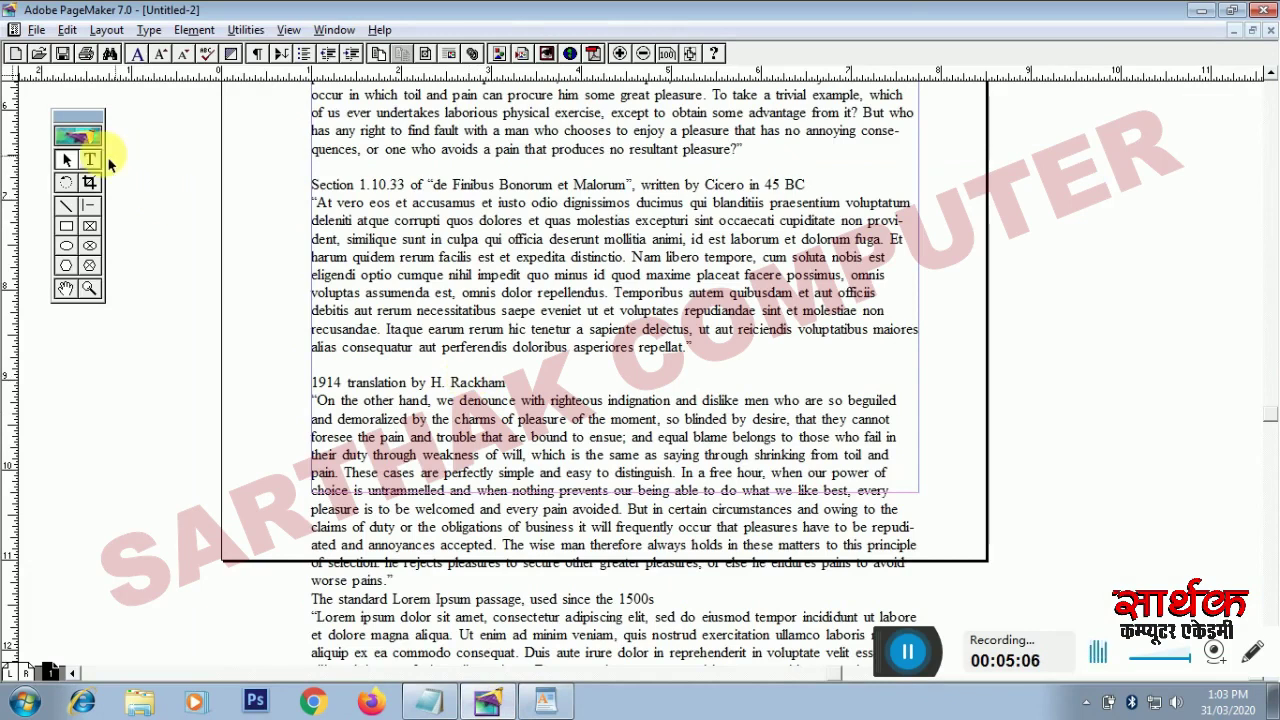
Delete the overrunning text block and go back to the top of the page
left_click(67, 161)
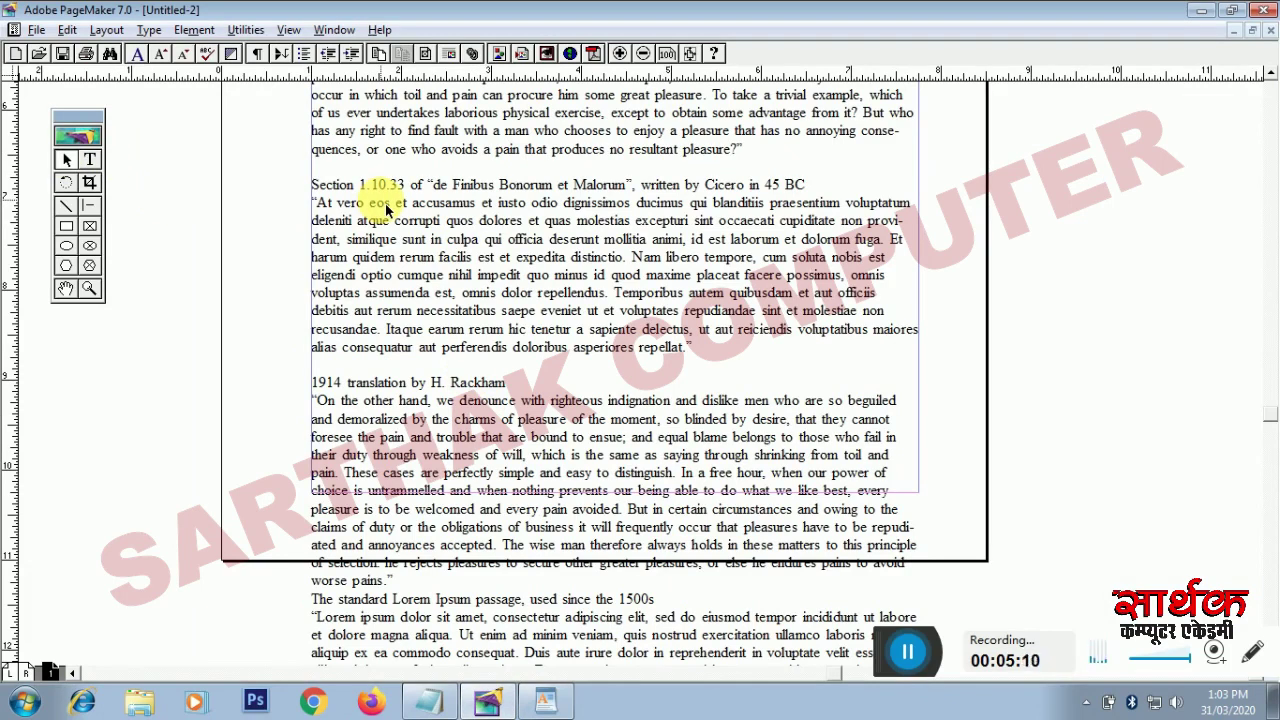
key("Delete")
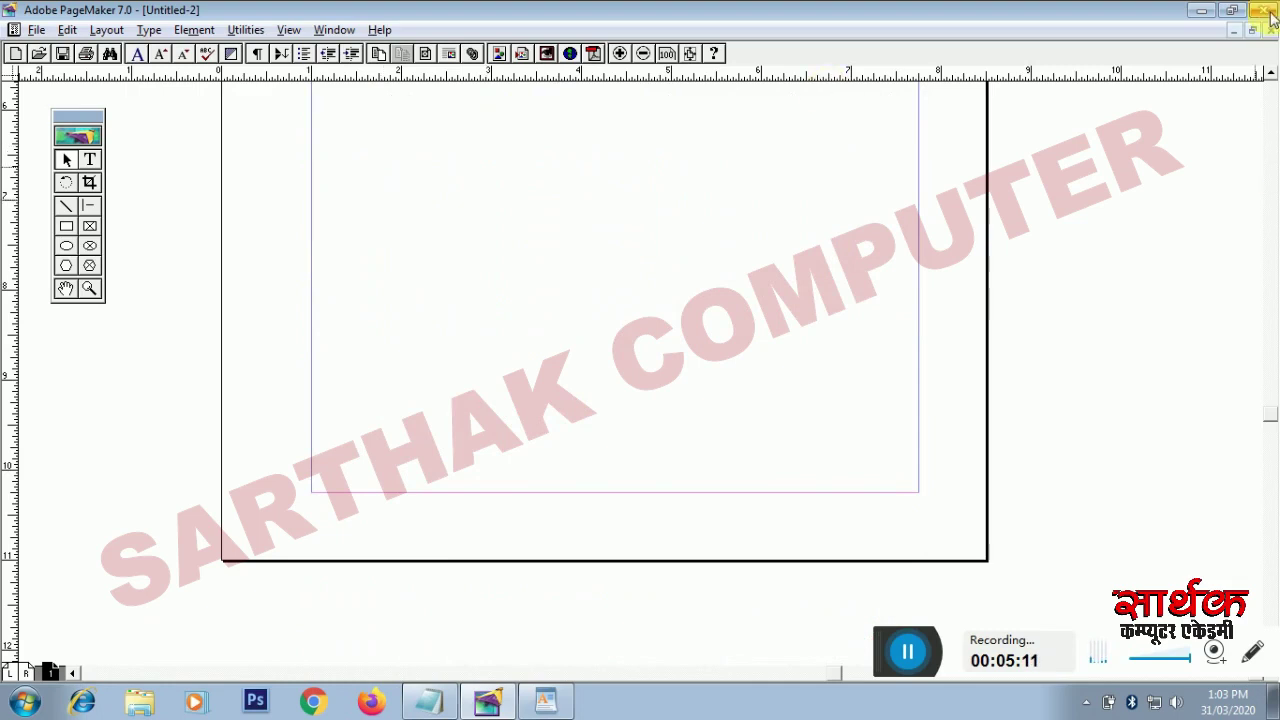
left_click(1270, 74)
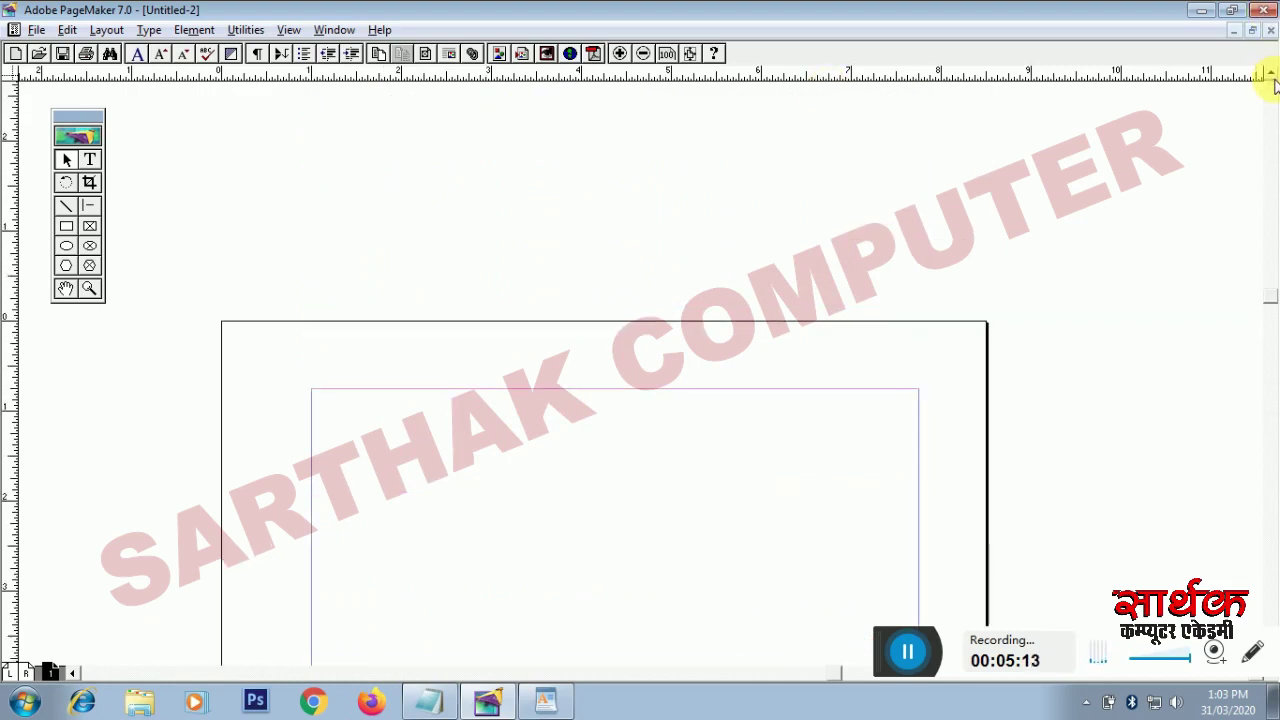
Turn on Autoflow for the publication and check that the option is enabled
left_click(101, 35)
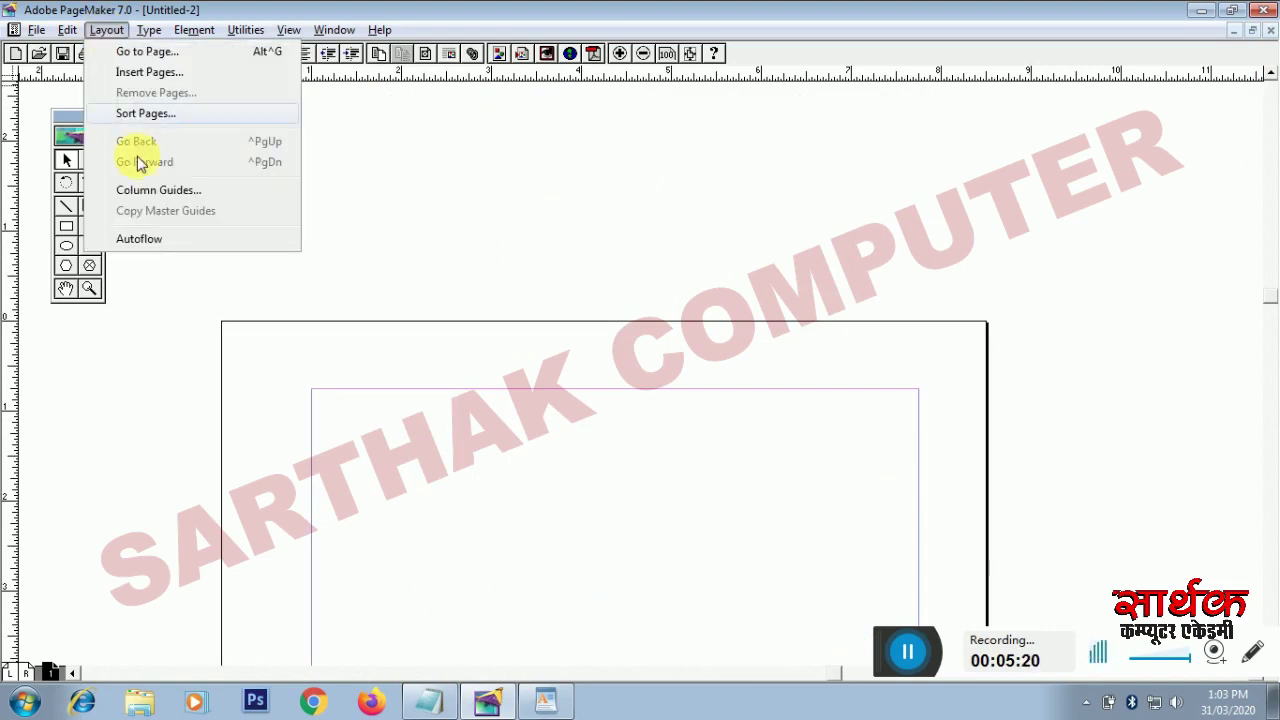
left_click(163, 243)
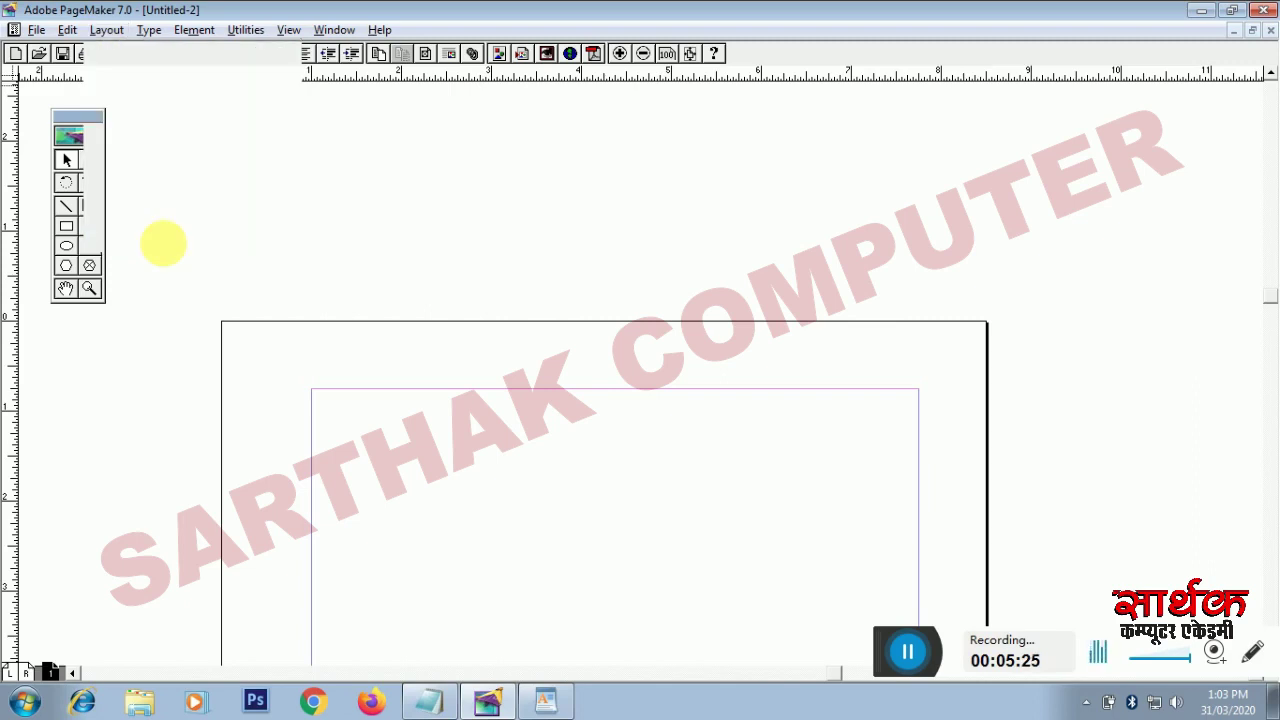
left_click(108, 30)
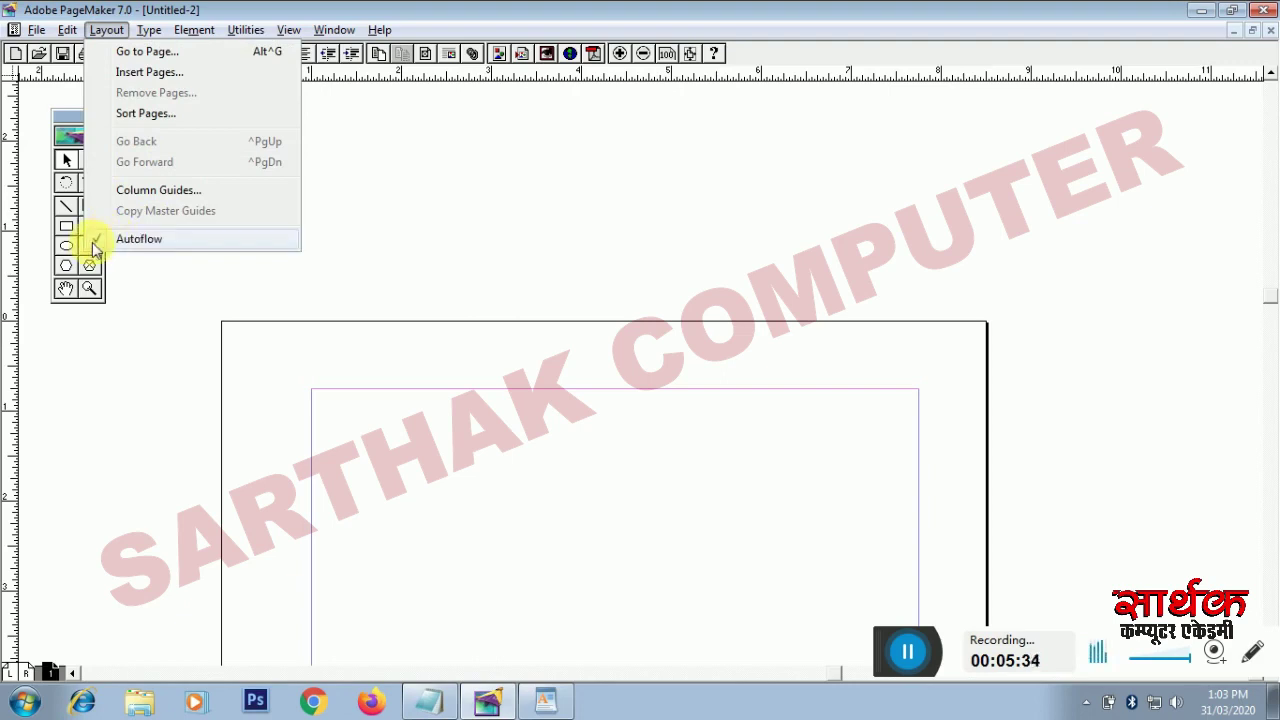
left_click(189, 278)
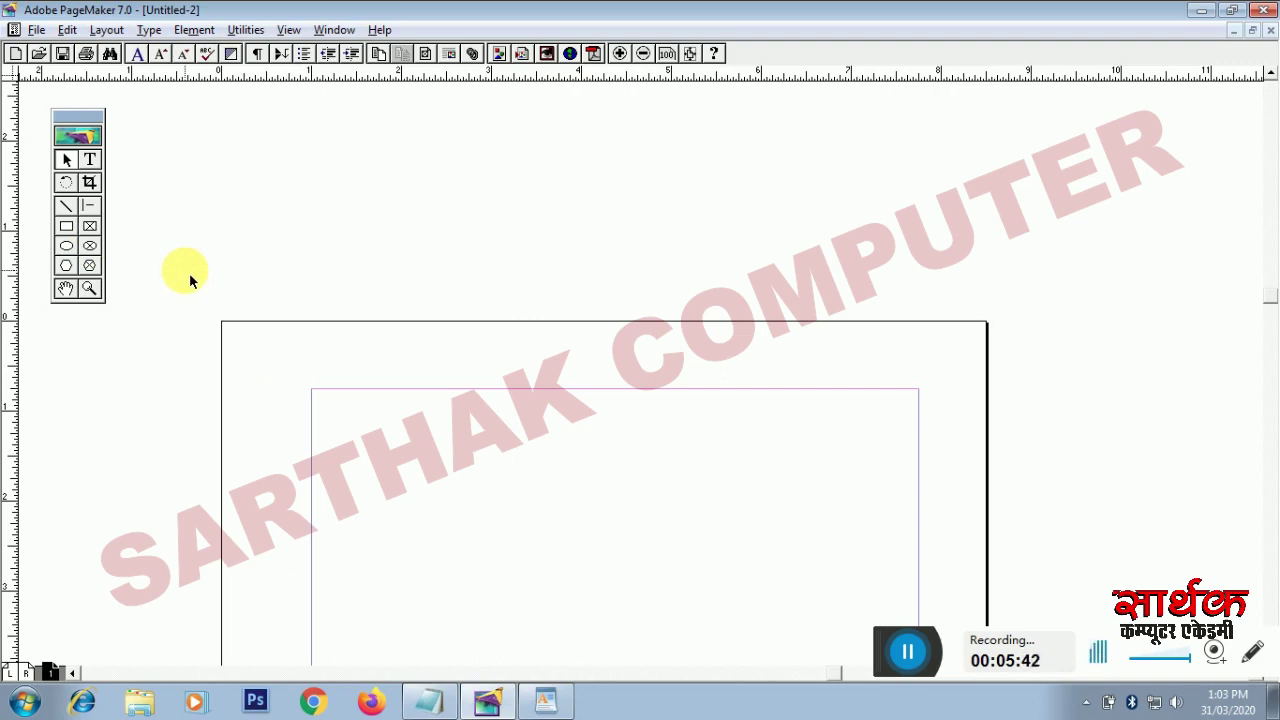
Place demo content.txt from the Desktop as a new story, flowing it from the upper-left corner of page 1's margins
left_click(36, 31)
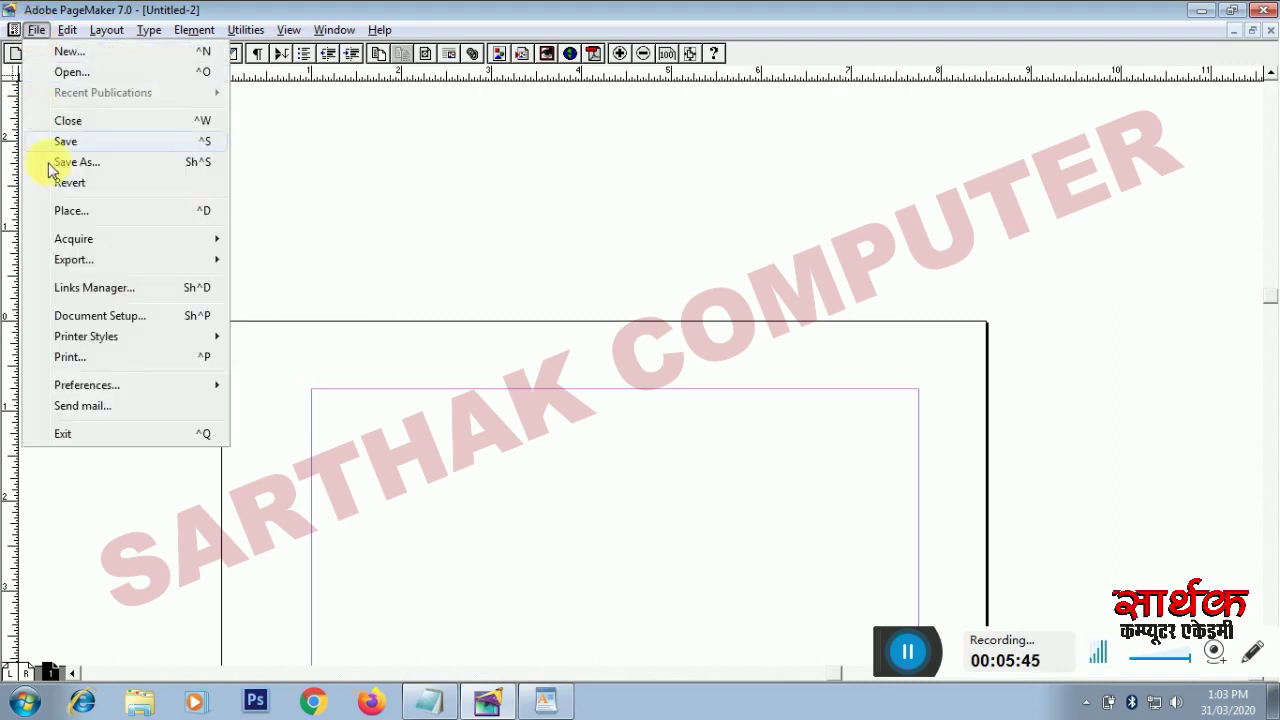
left_click(78, 216)
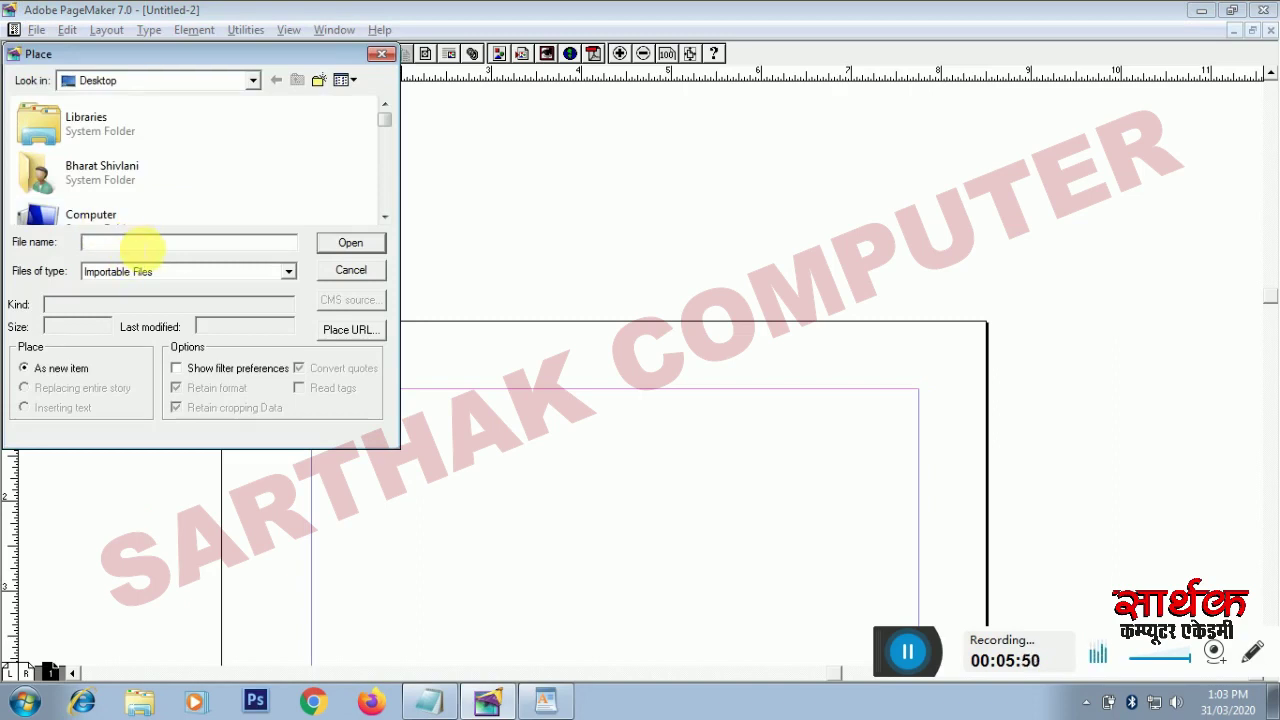
type("demo")
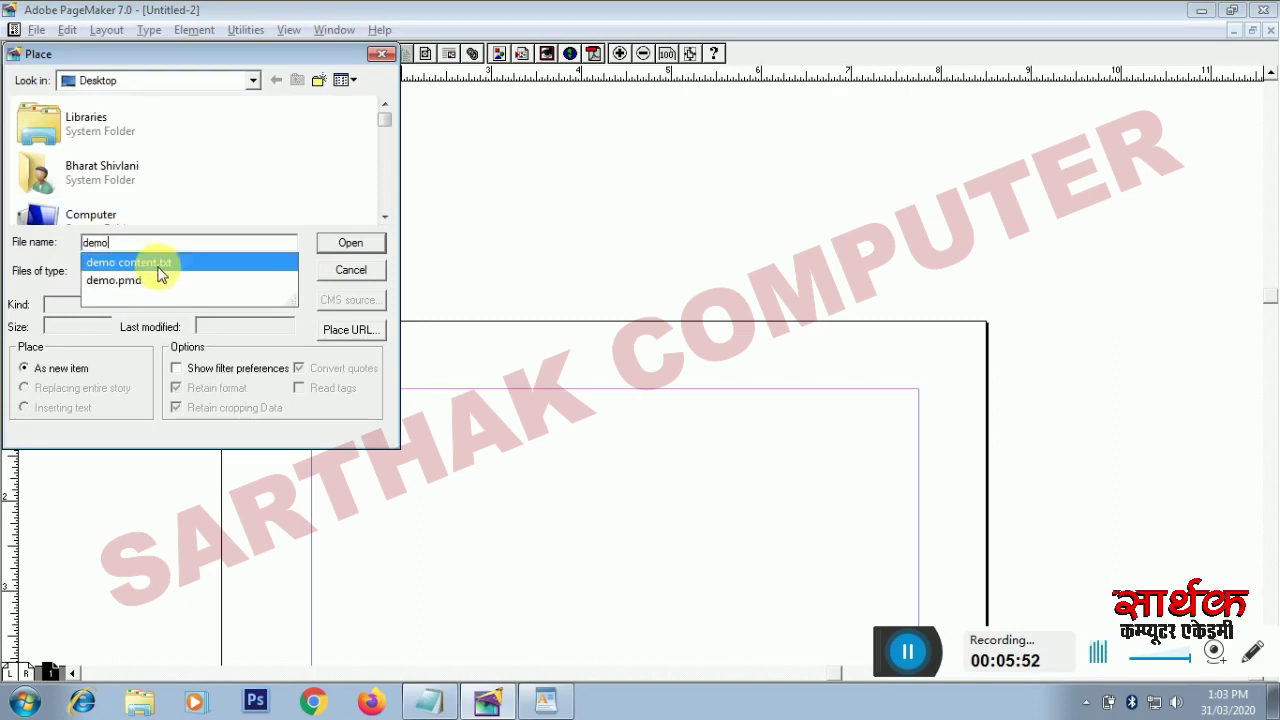
left_click(157, 262)
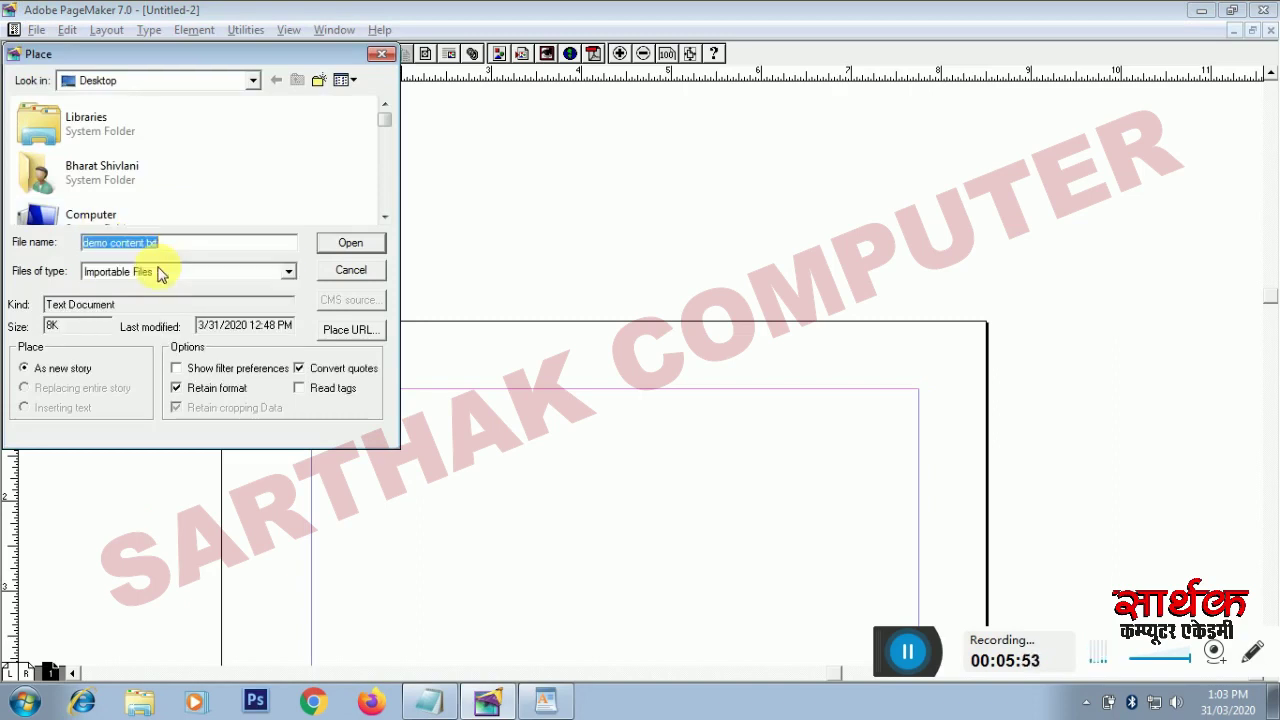
left_click(363, 246)
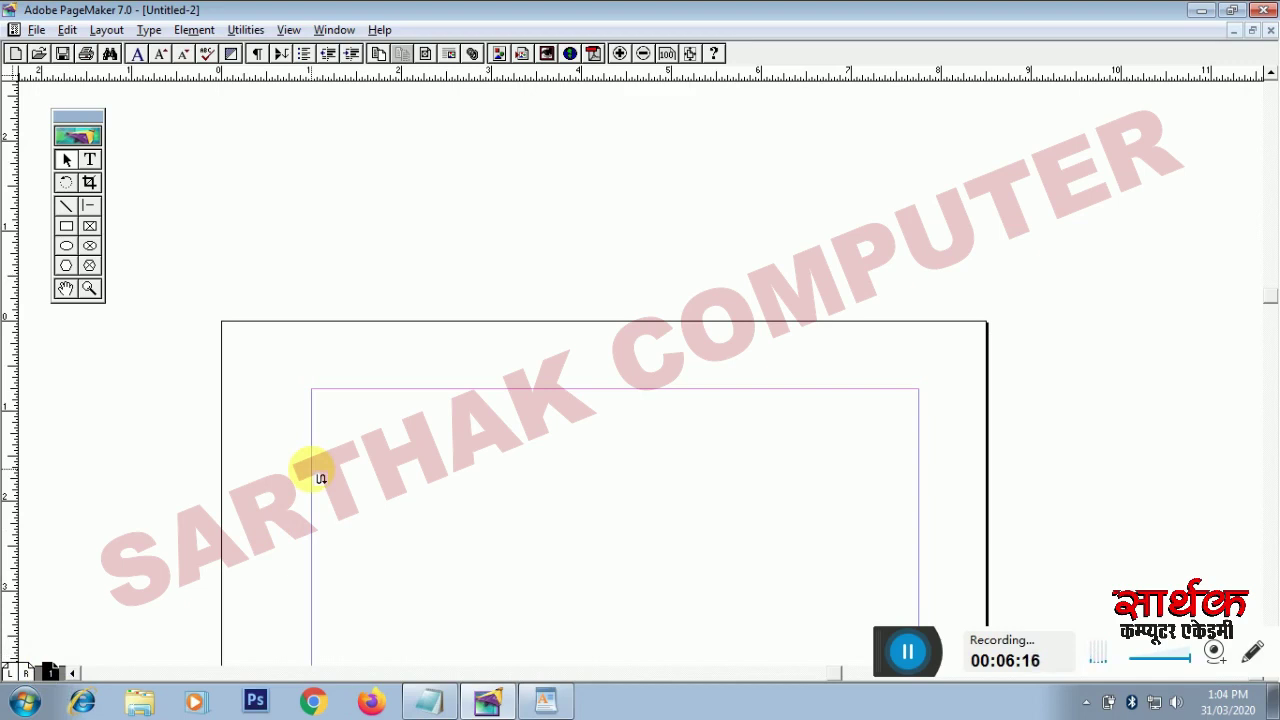
left_click(316, 395)
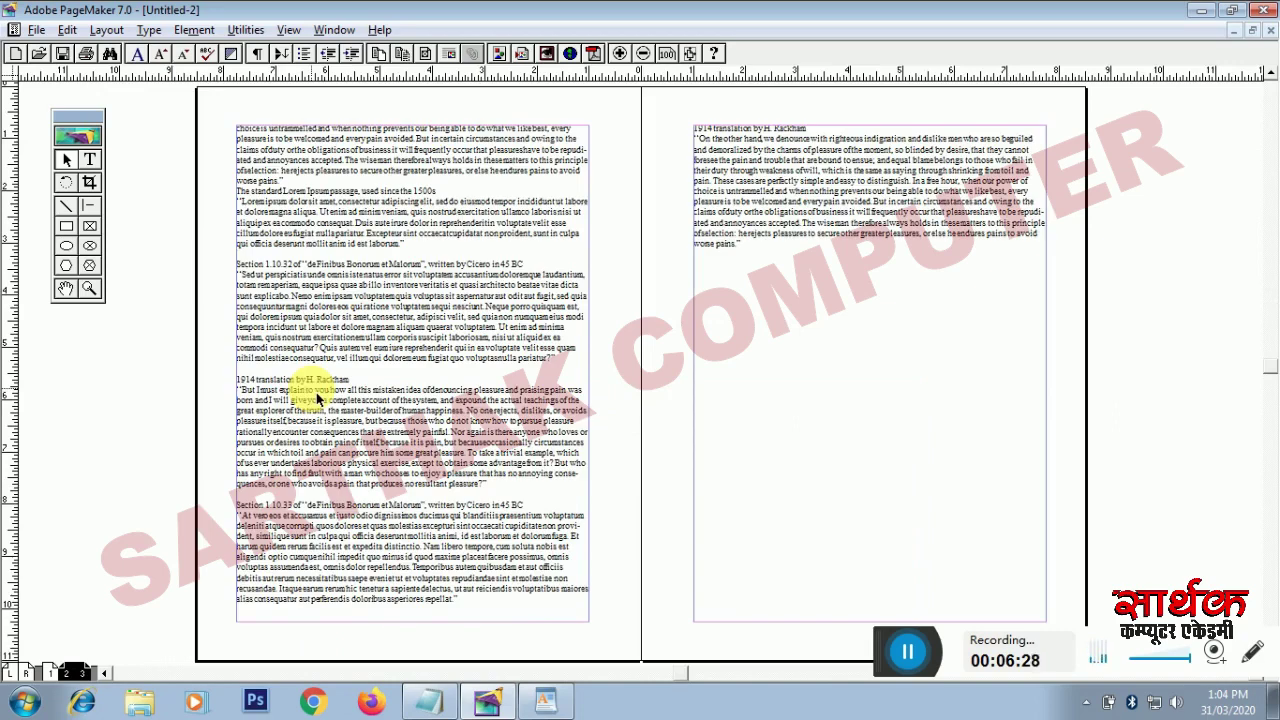
Review the flowed text on page 1 and go back to the spread of pages 2 and 3
left_click(52, 675)
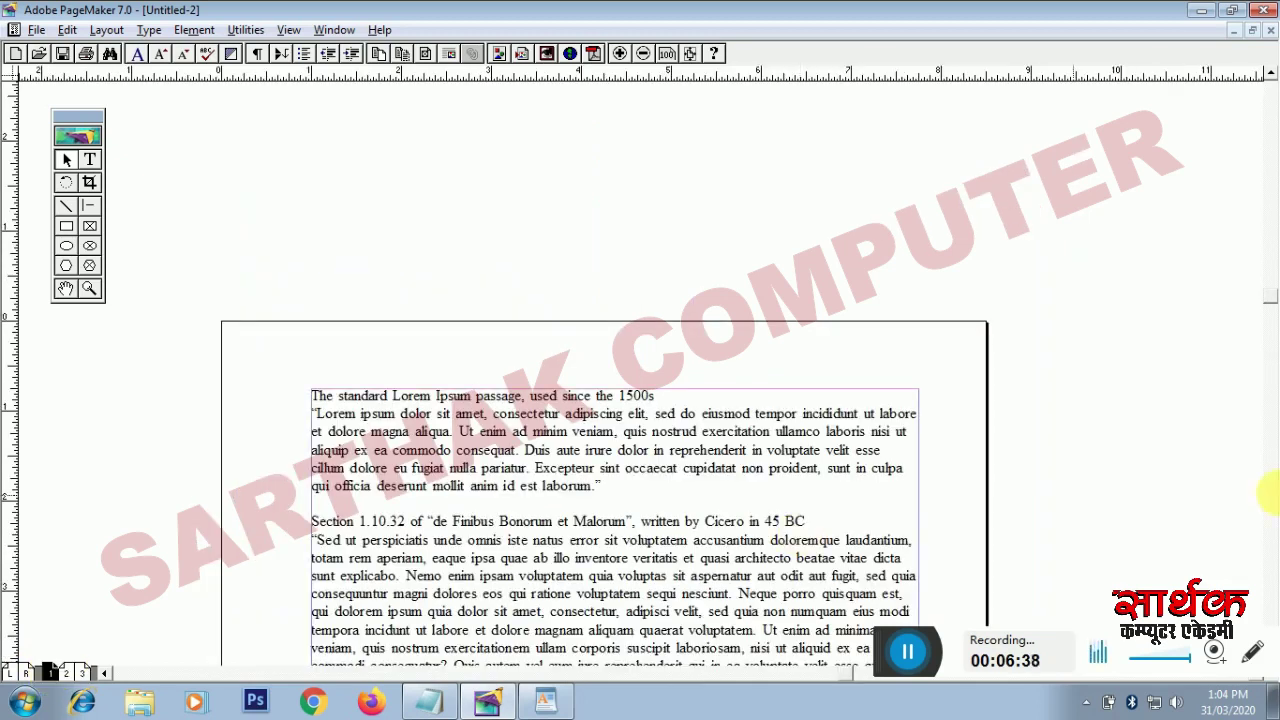
scroll(1268, 318, "down", 3)
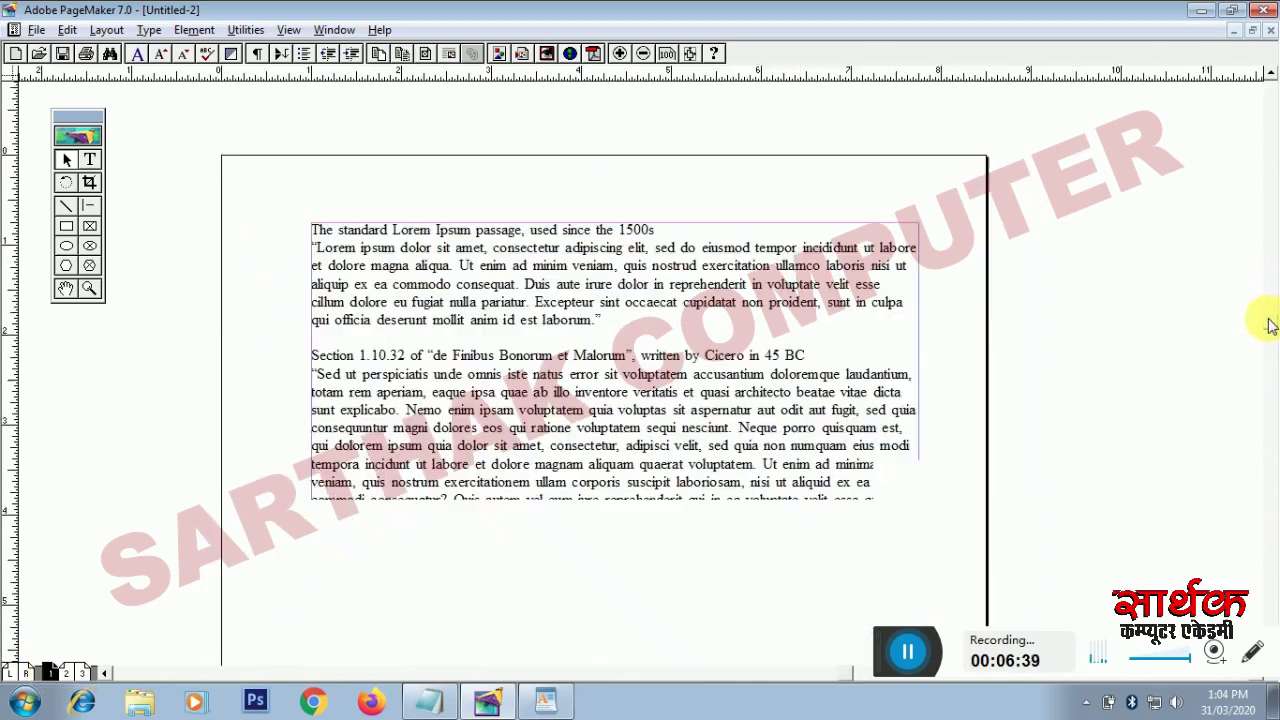
left_click(70, 673)
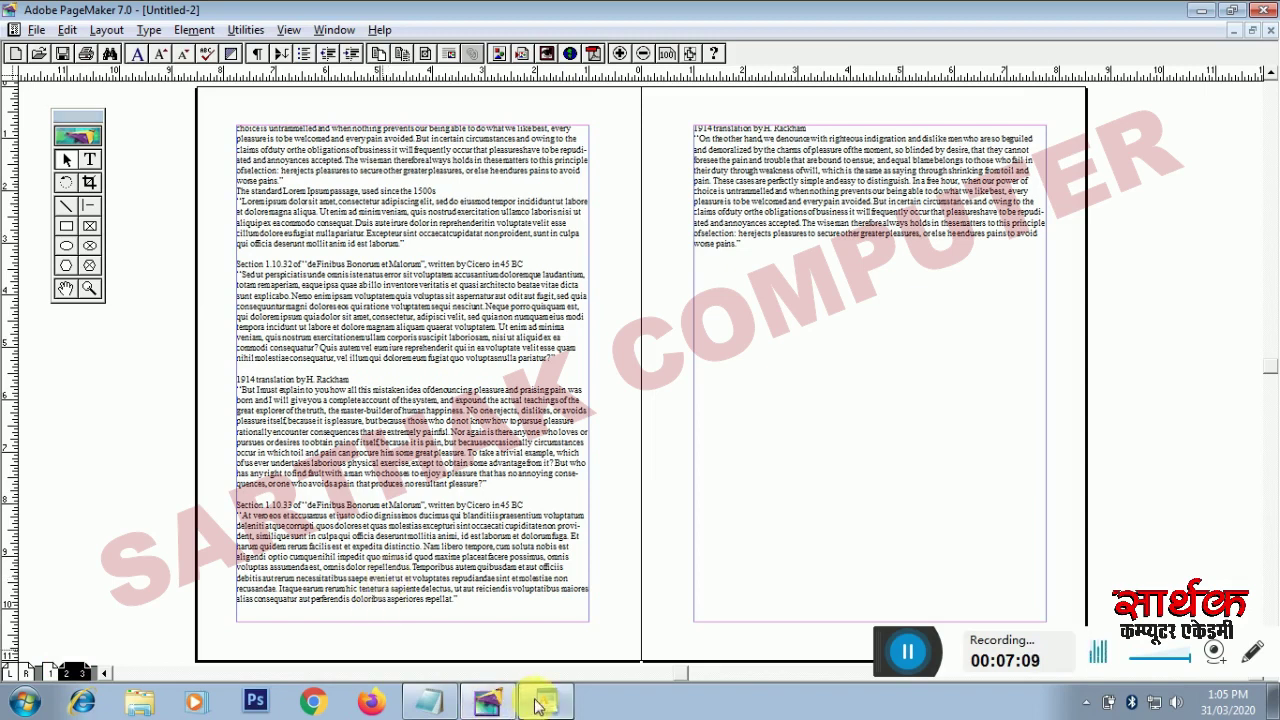
Switch to the WordPad outline, highlight the "Placing Text and Images" topic and its word "Images", and return to PageMaker
left_click(537, 705)
left_click(335, 340, "shift")
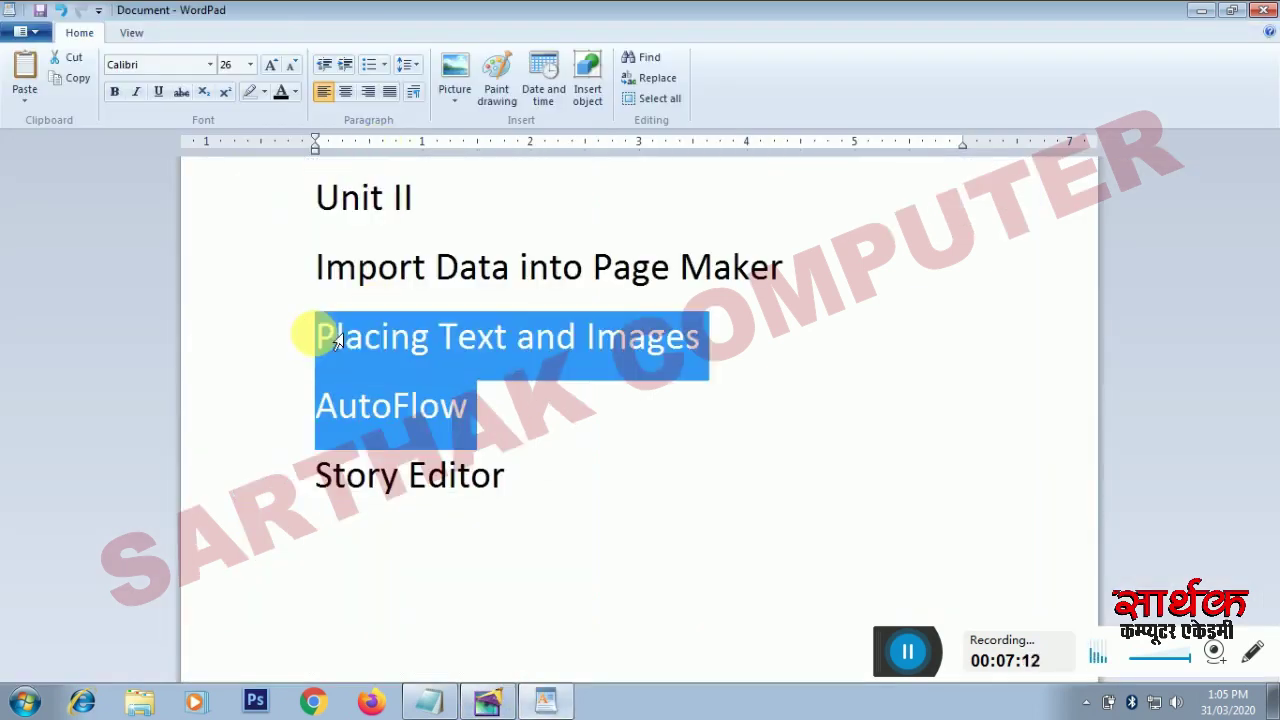
triple_click(335, 340)
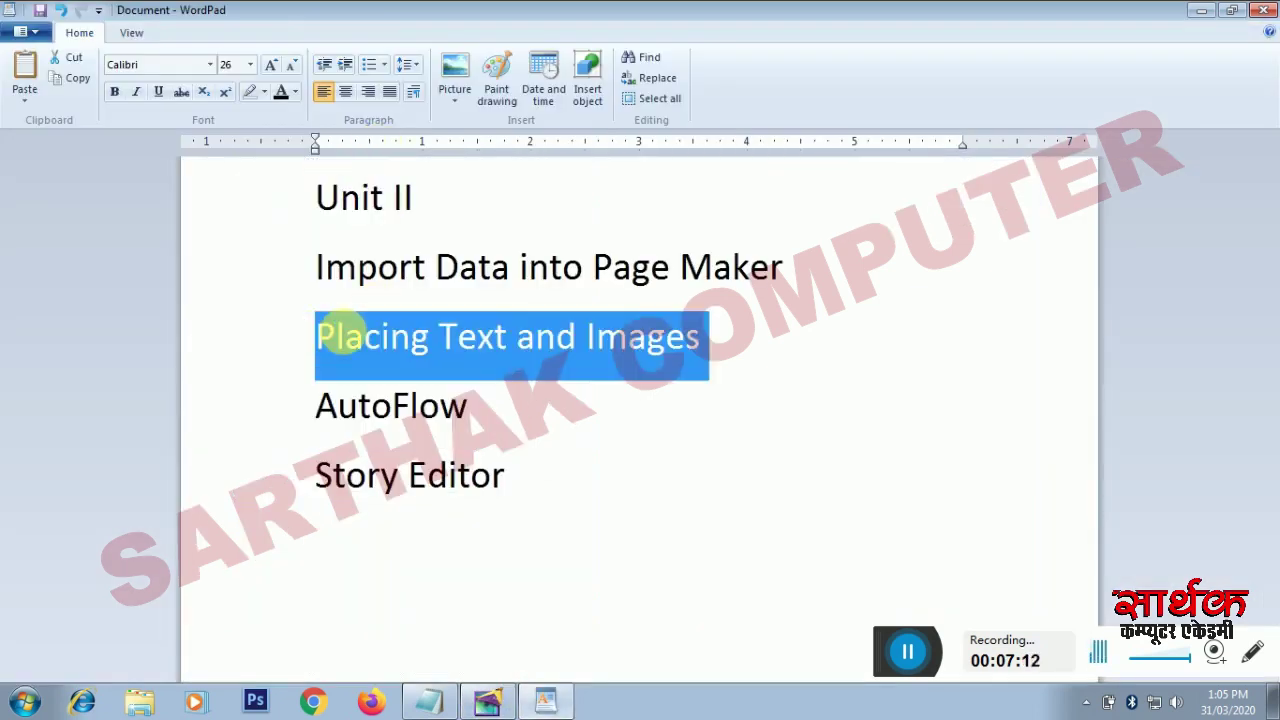
left_click(438, 339)
left_click_drag(320, 337, 497, 338)
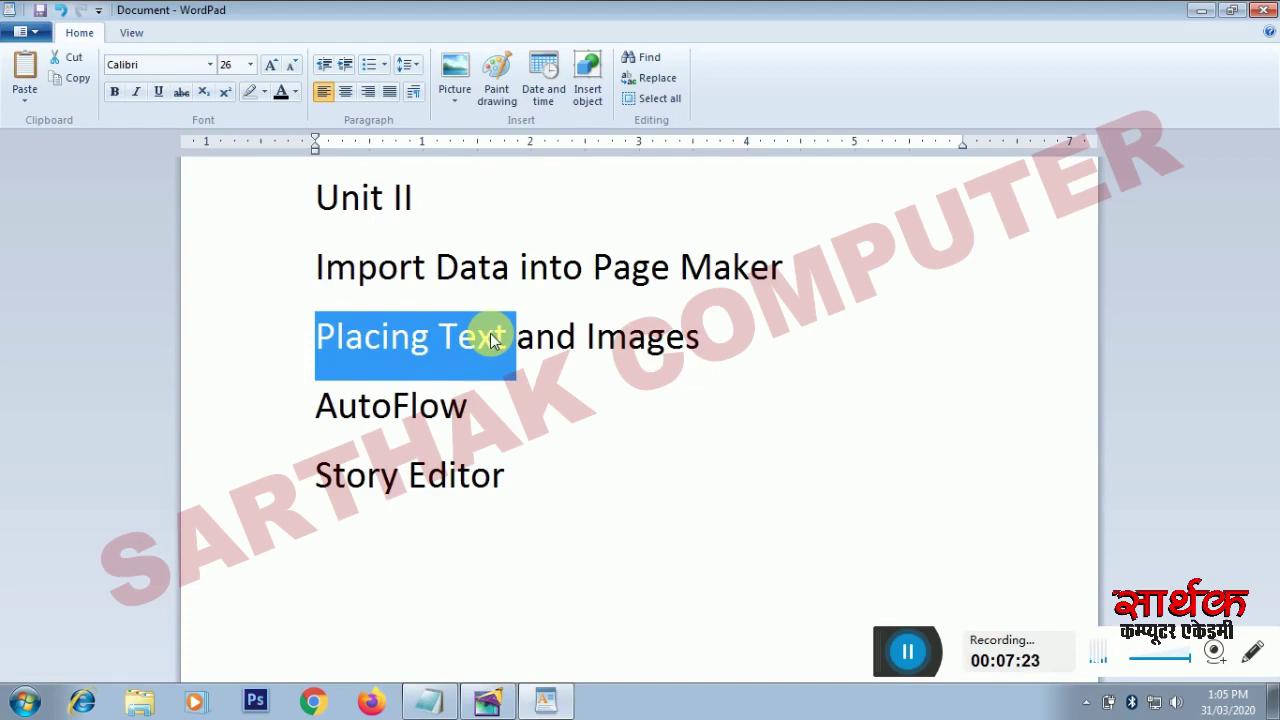
double_click(680, 338)
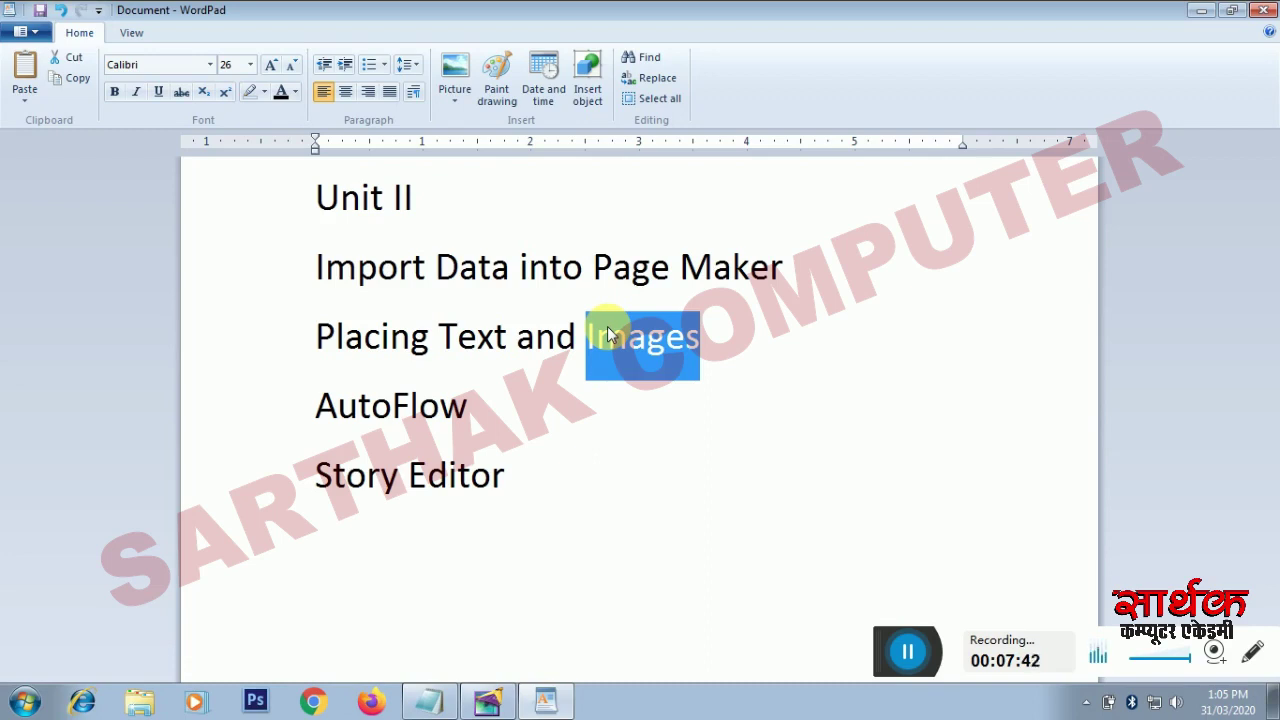
left_click(487, 701)
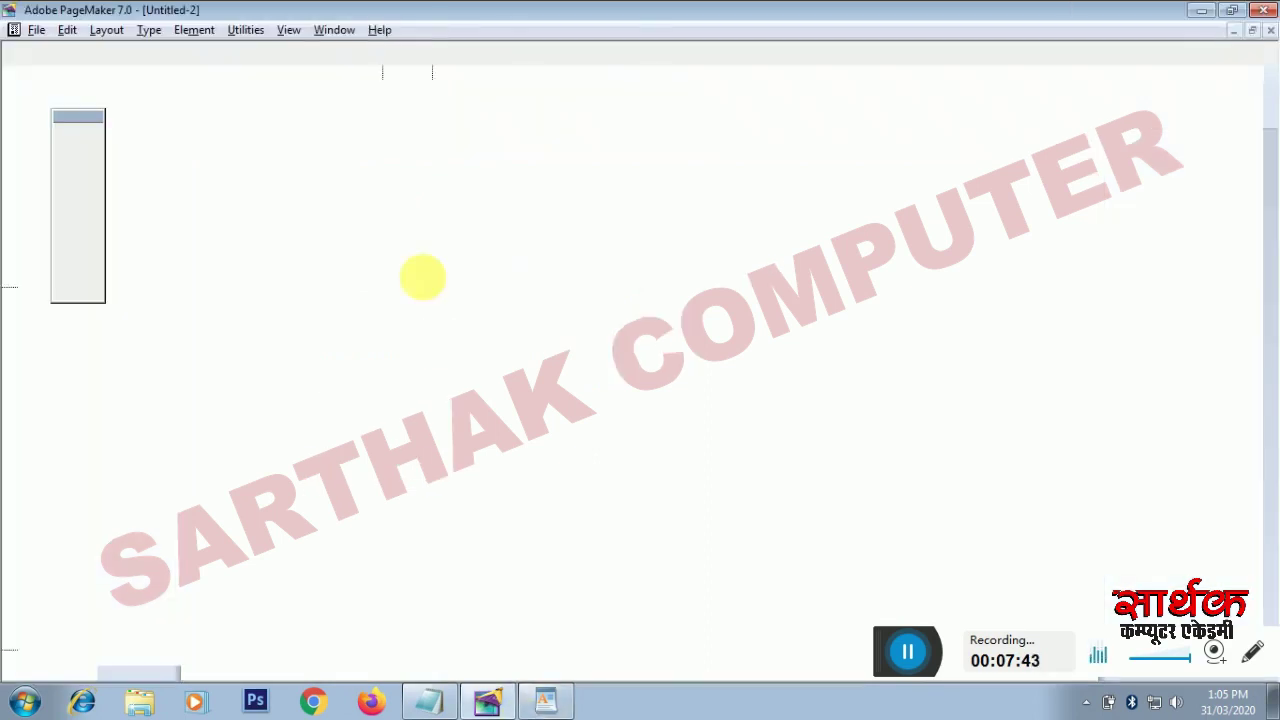
Create a new publication with the default document settings
left_click(16, 54)
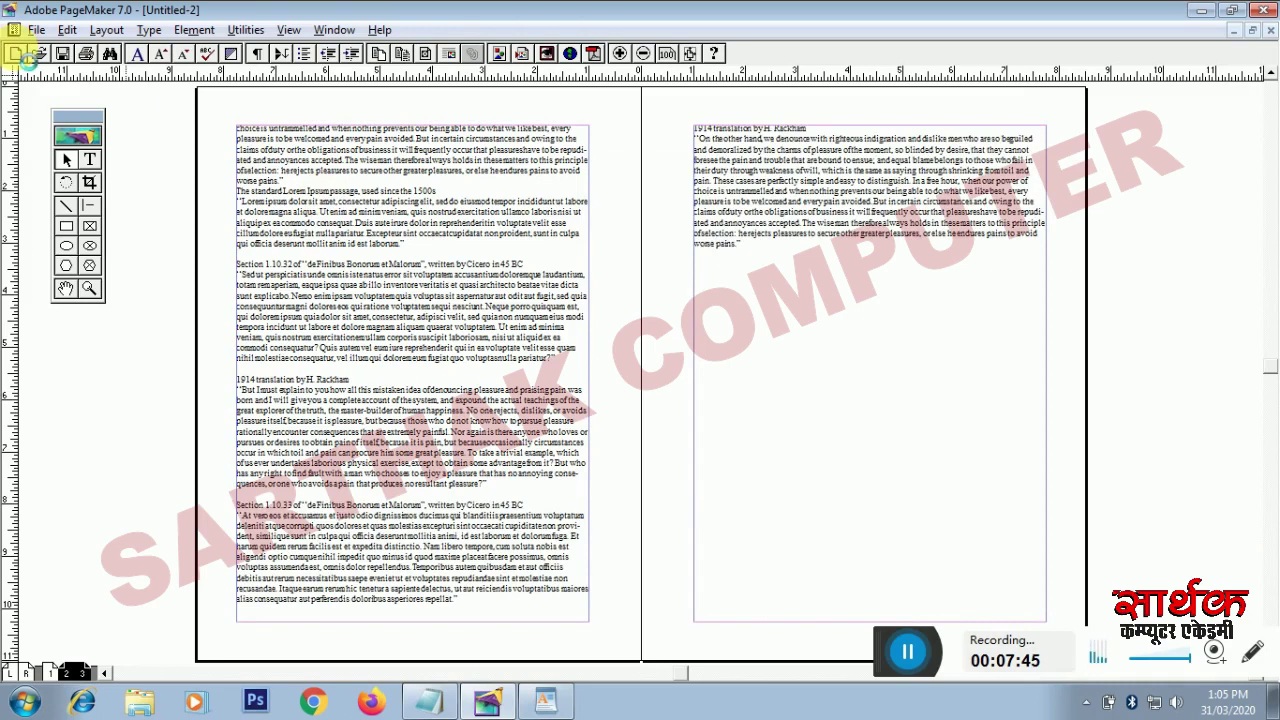
left_click(750, 213)
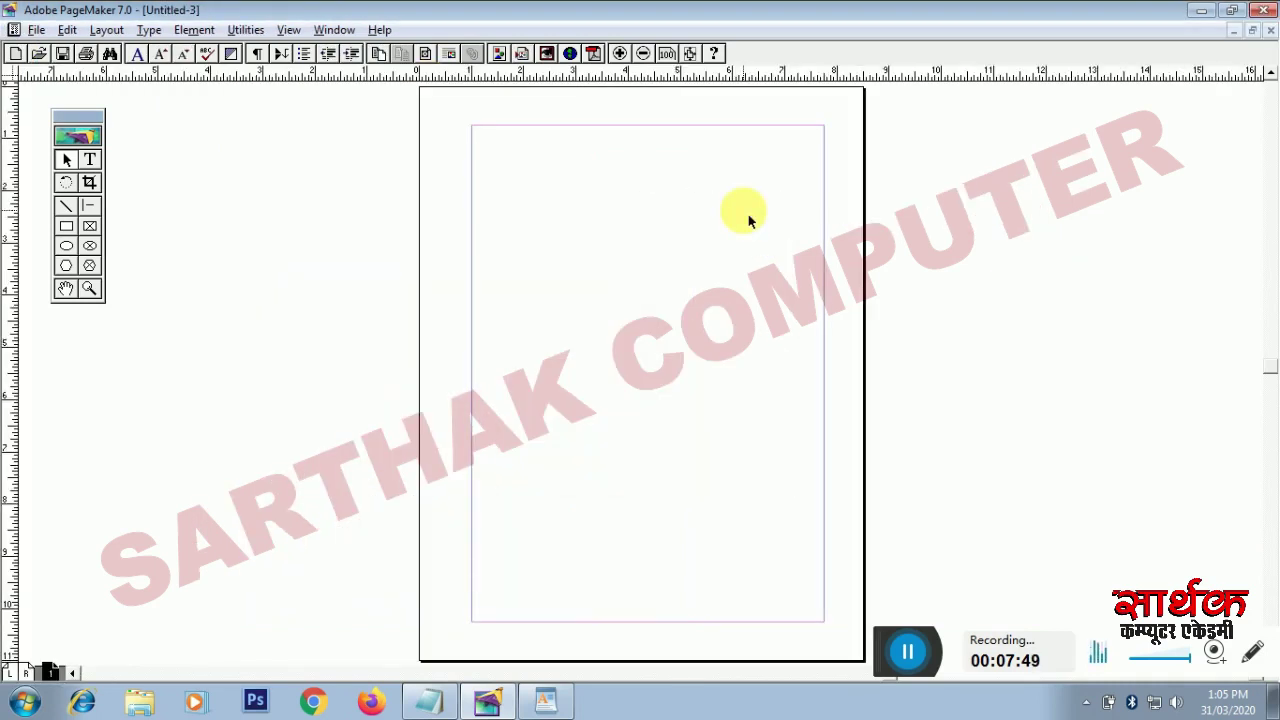
Start placing a file and browse to the wallpapers folder inside Softwares on Local Disk (D:)
left_click(37, 31)
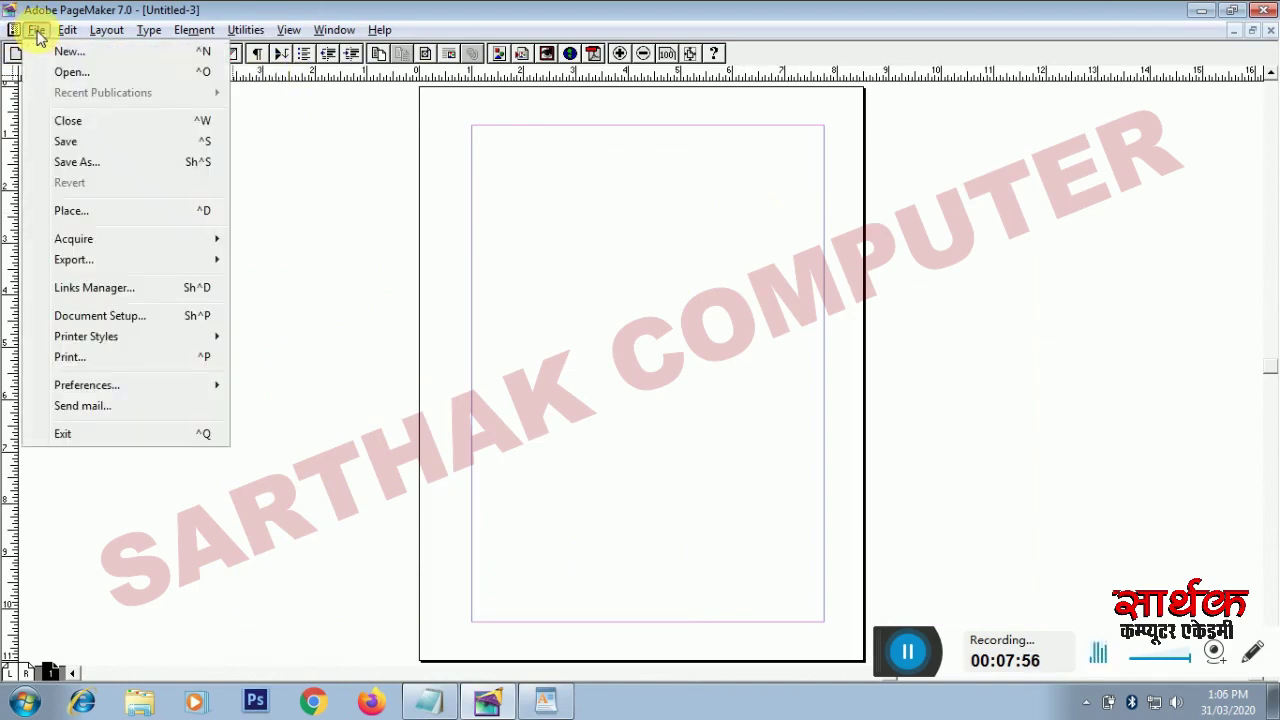
left_click(110, 212)
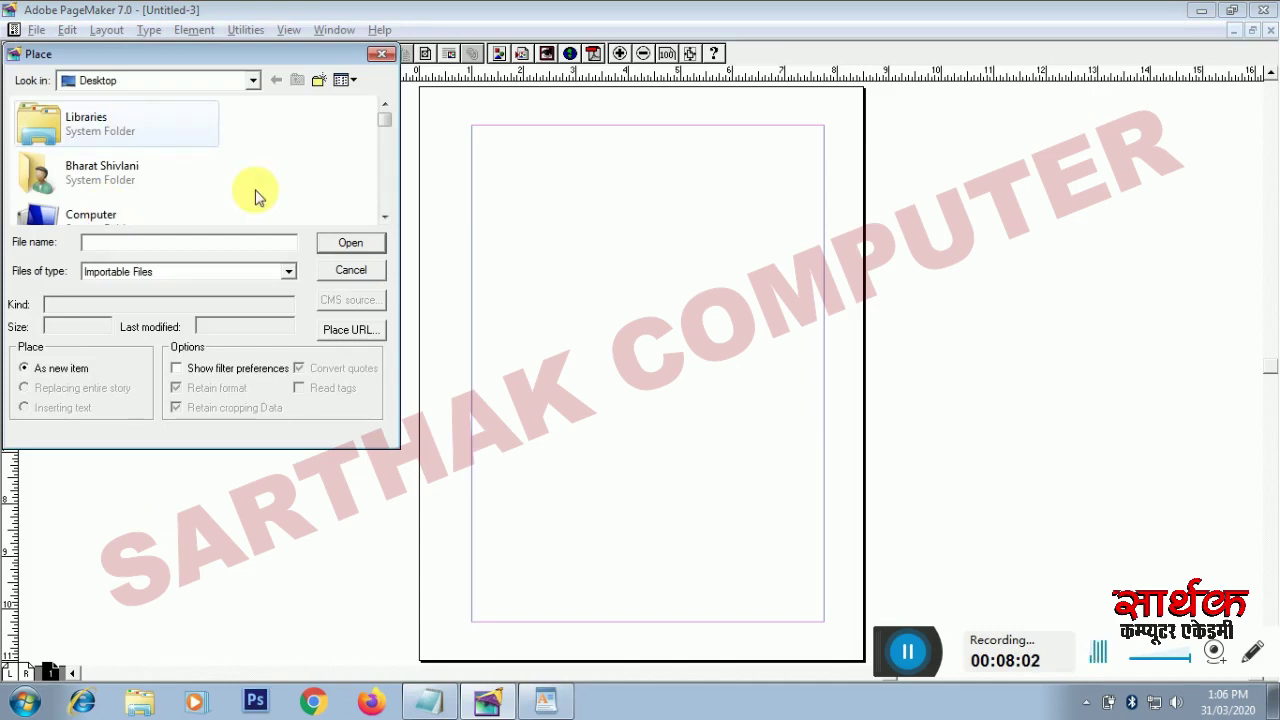
left_click(386, 218)
left_click(386, 218)
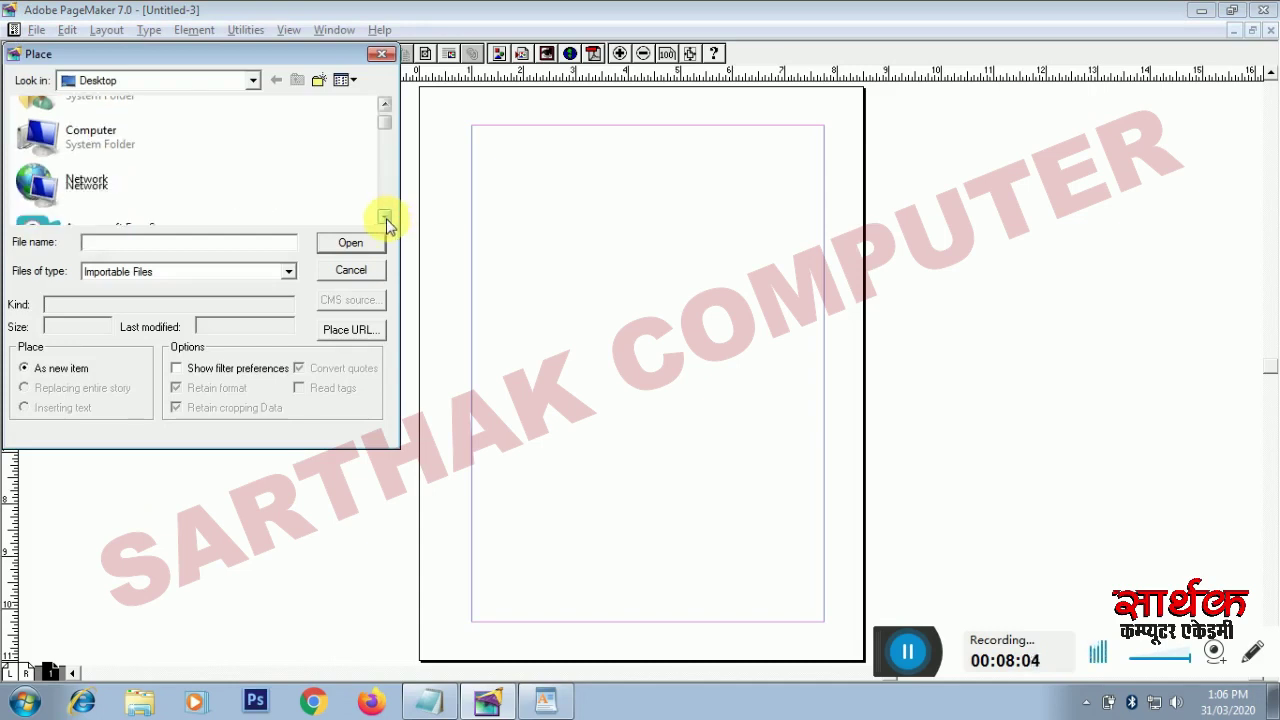
left_click(90, 153)
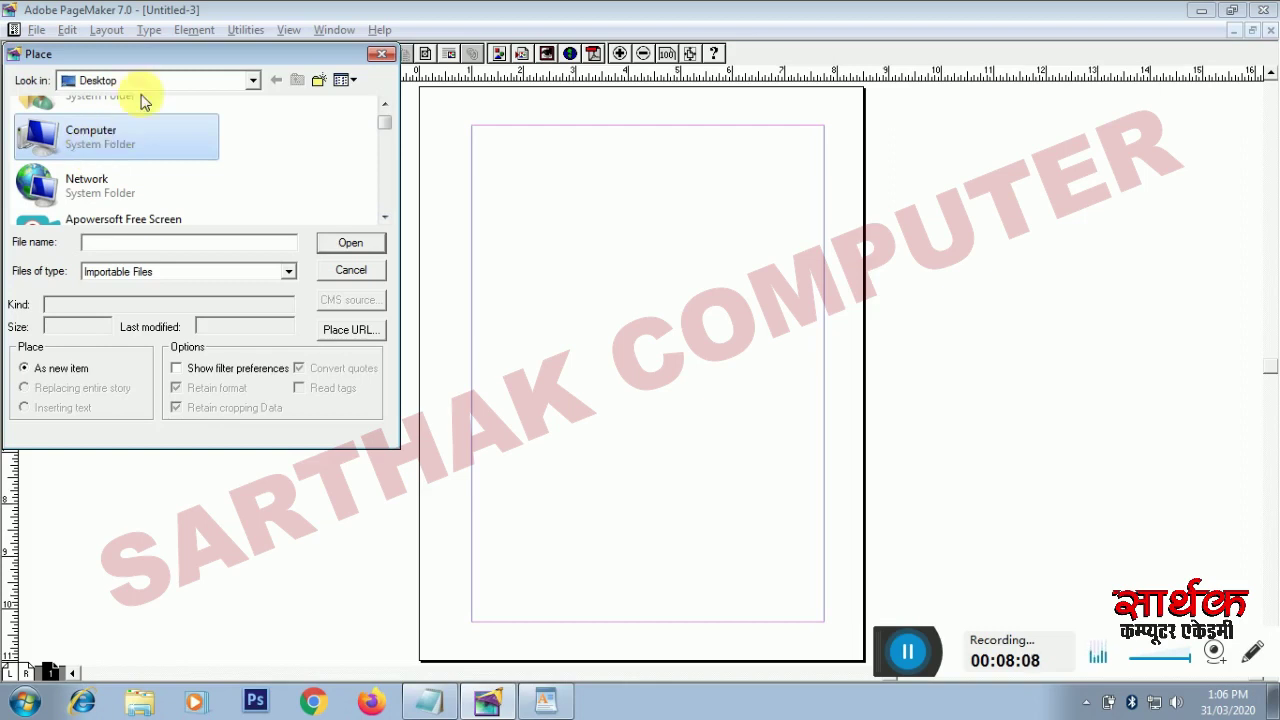
left_click_drag(175, 55, 494, 136)
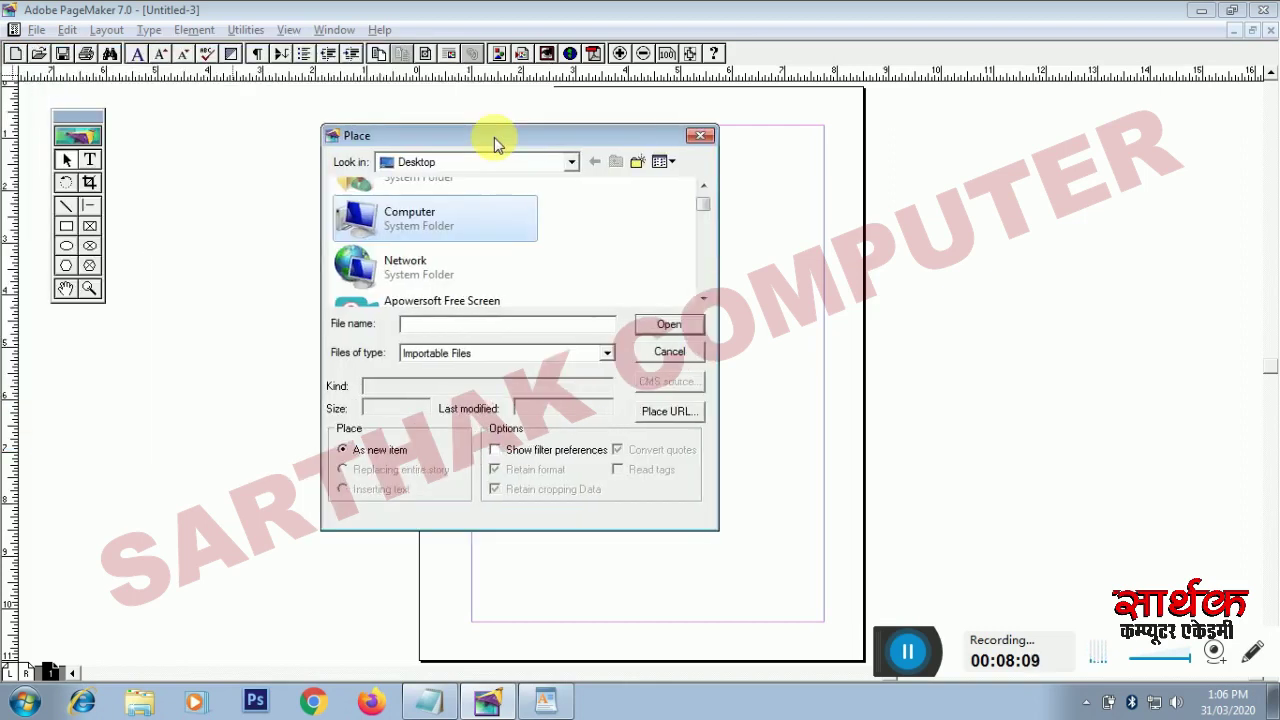
double_click(418, 222)
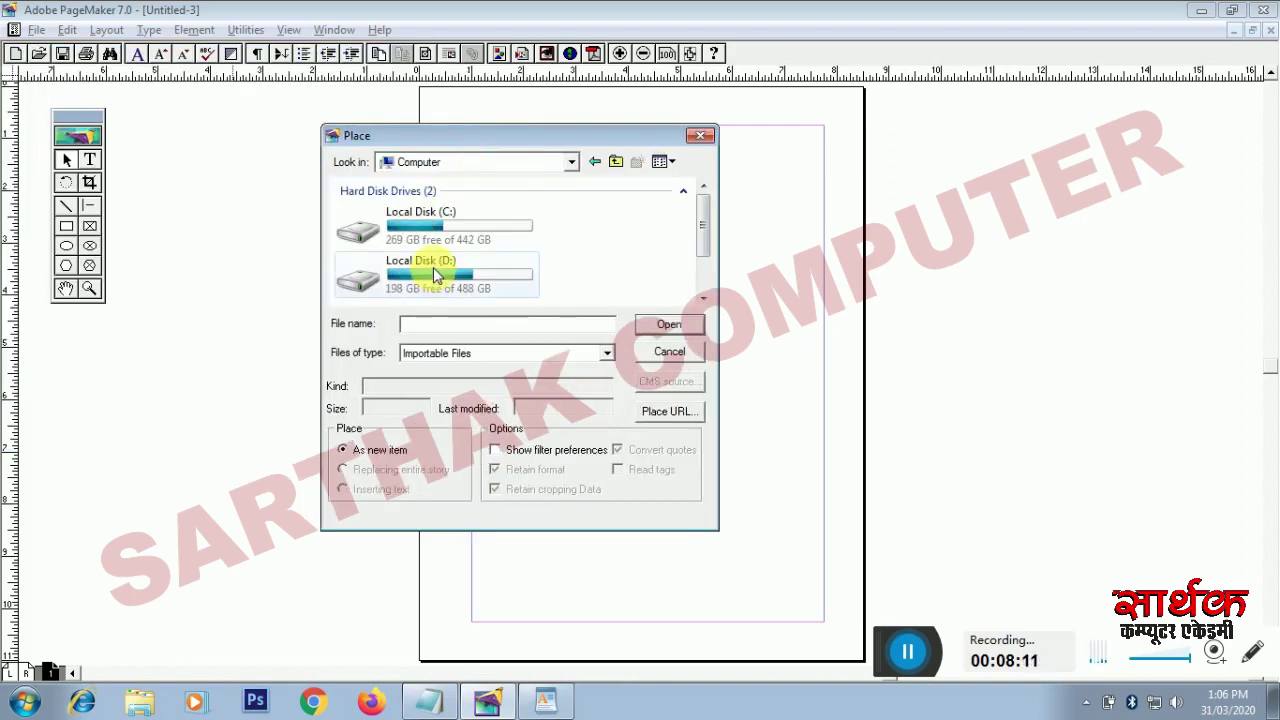
left_click(435, 276)
double_click(435, 276)
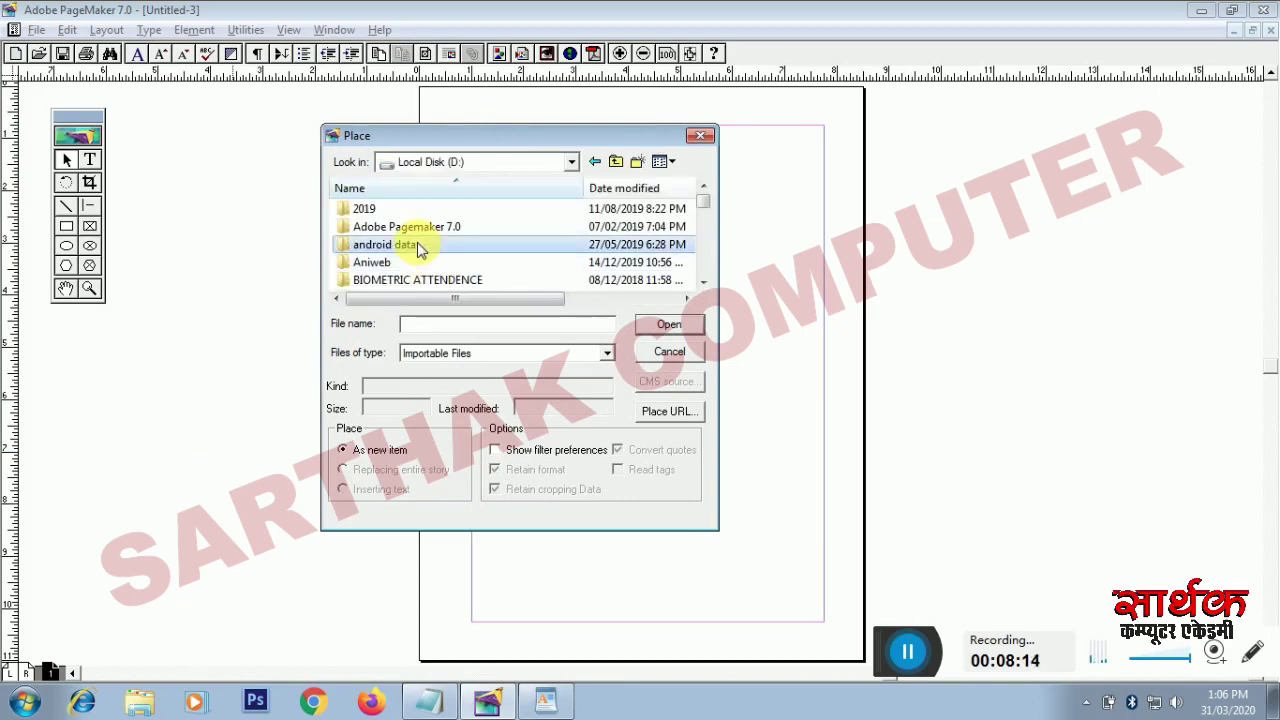
scroll(420, 248, "down", 6)
double_click(420, 246)
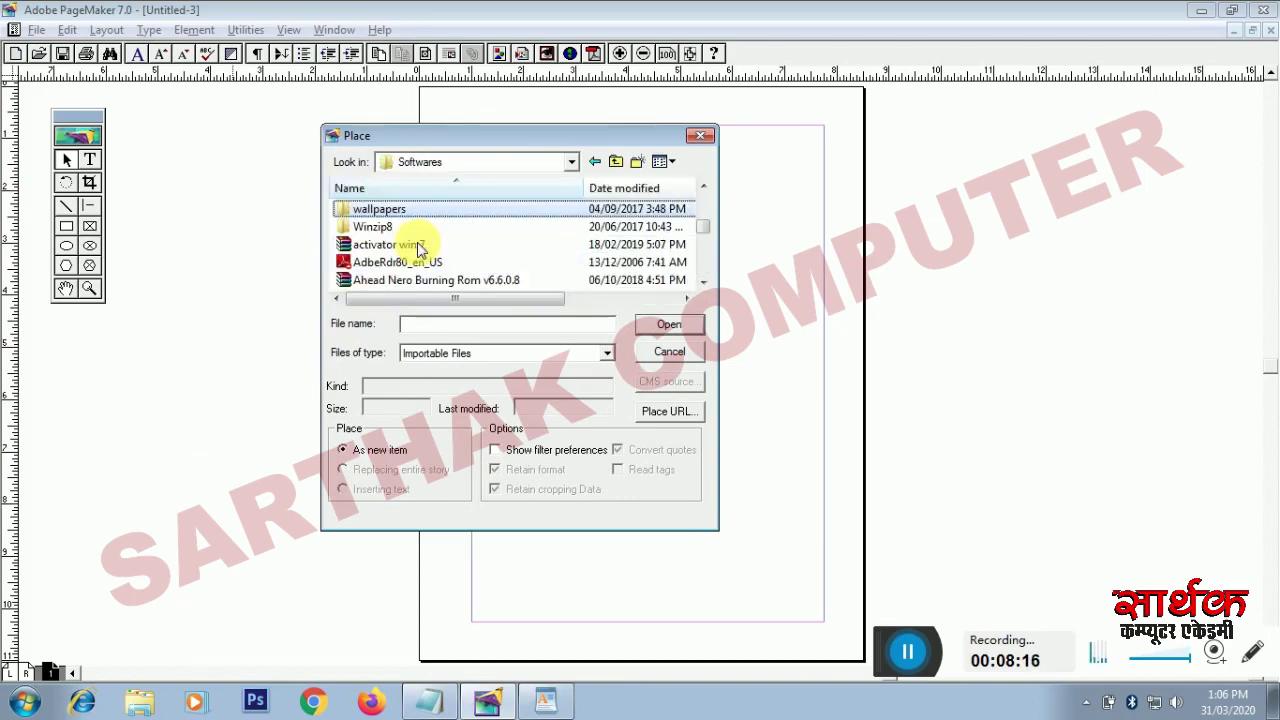
key("Return")
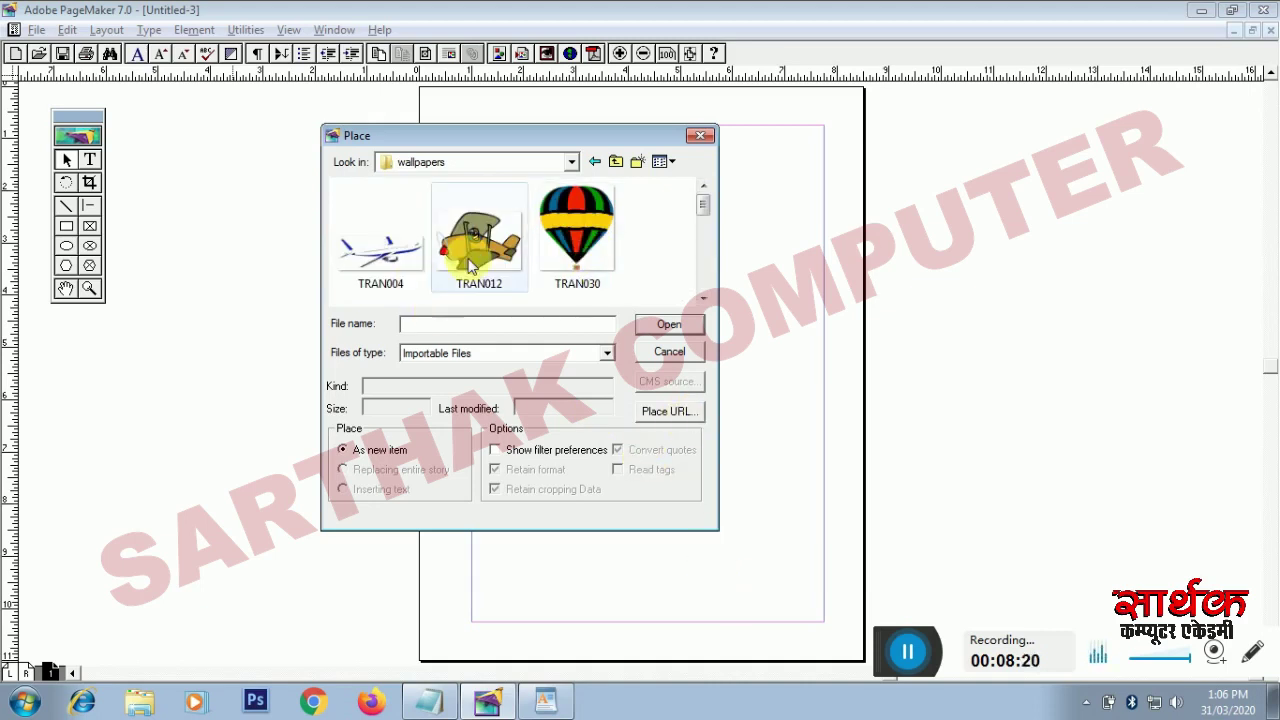
Place the TRAN030 balloon image as an independent graphic about 4 by 3 inches in the upper part of page 1
left_click(557, 217)
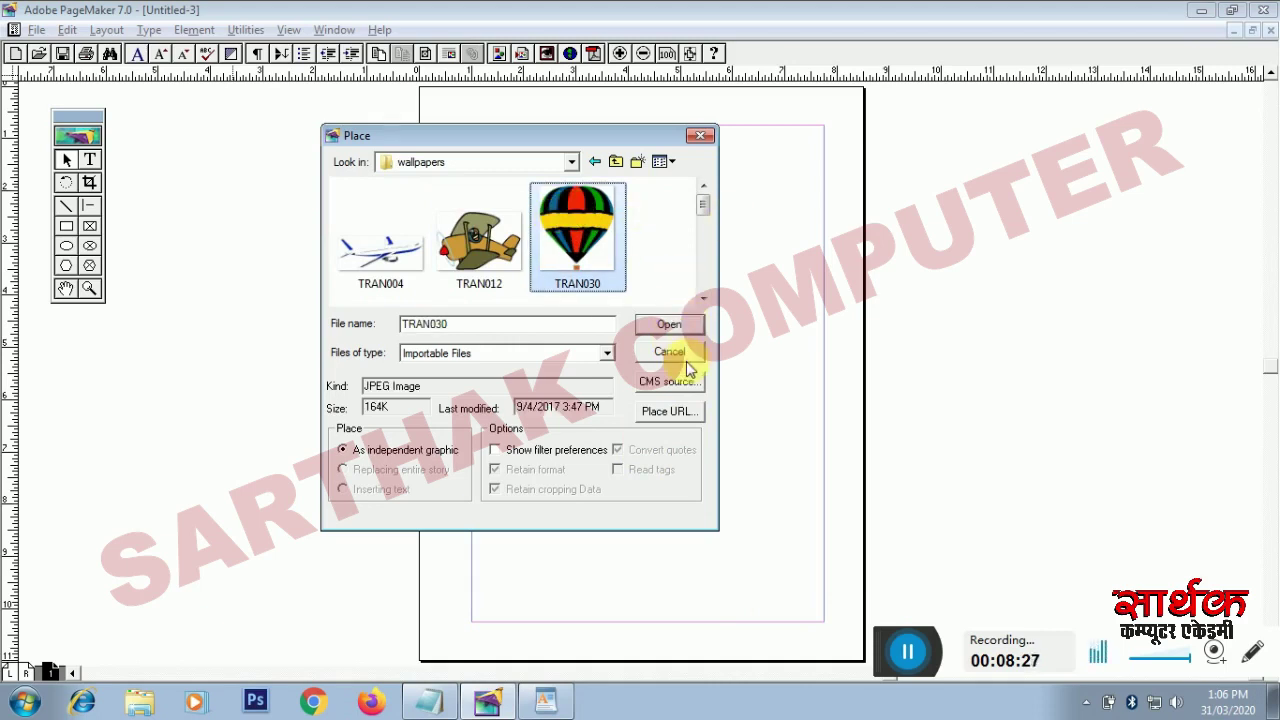
left_click(664, 324)
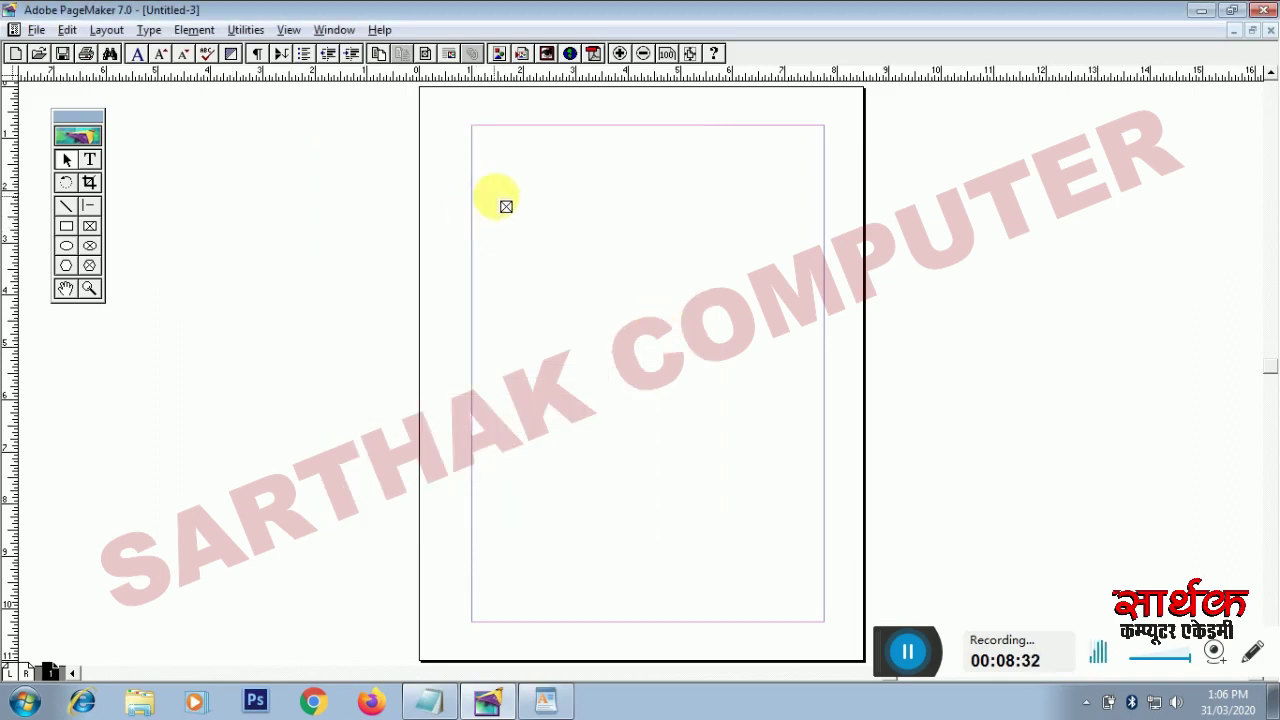
left_click_drag(508, 201, 711, 353)
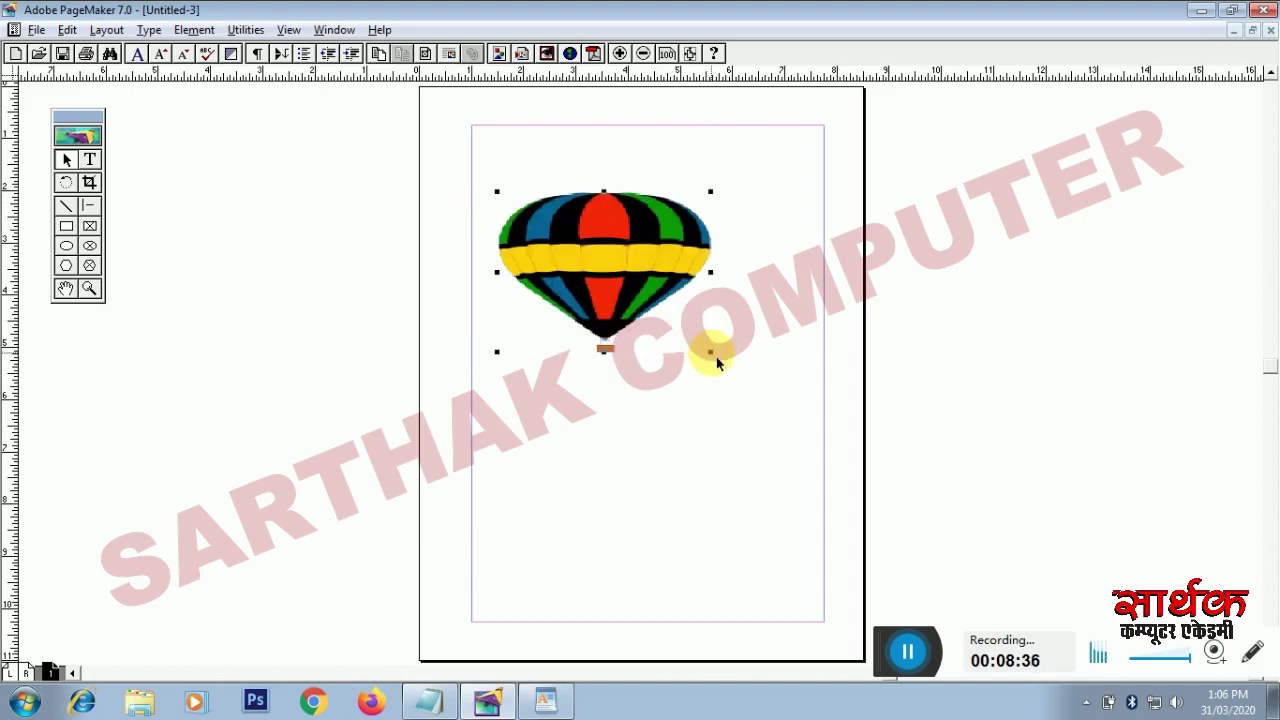
Move the balloon image down and to the right on the page, and stretch its lower edge down by about 0.7 inch
left_click_drag(636, 279, 697, 396)
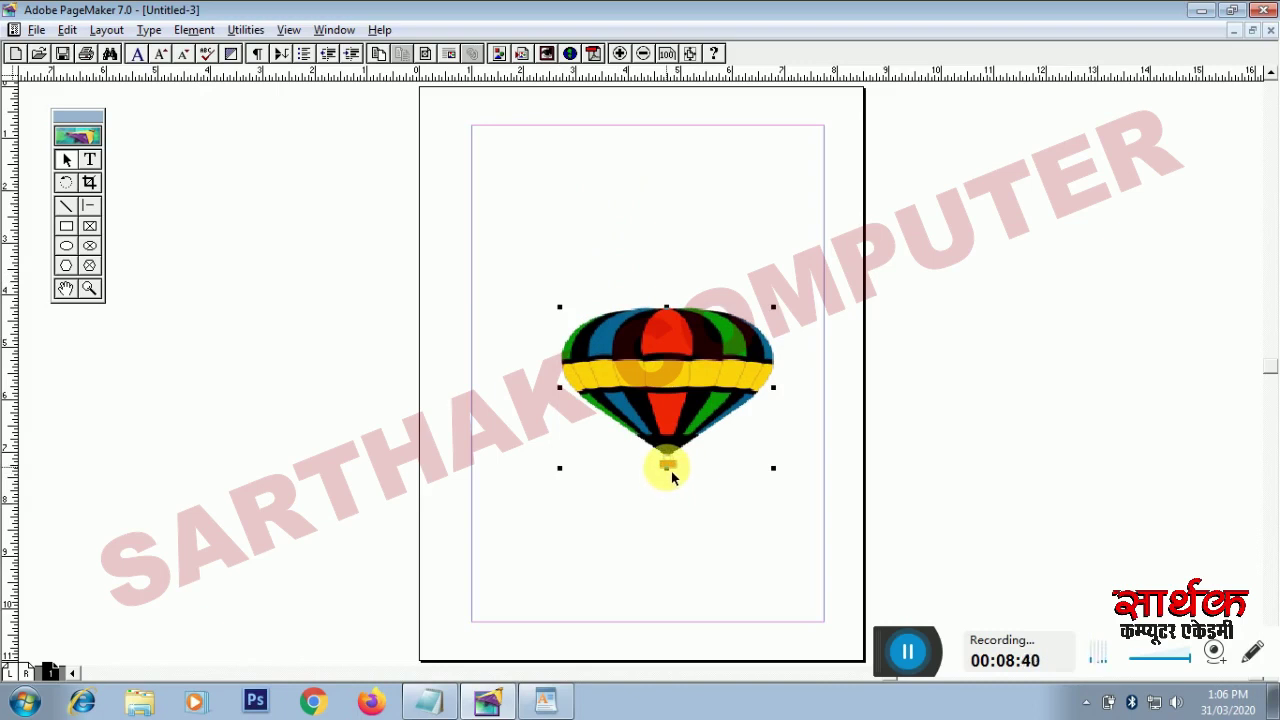
left_click_drag(672, 471, 673, 511)
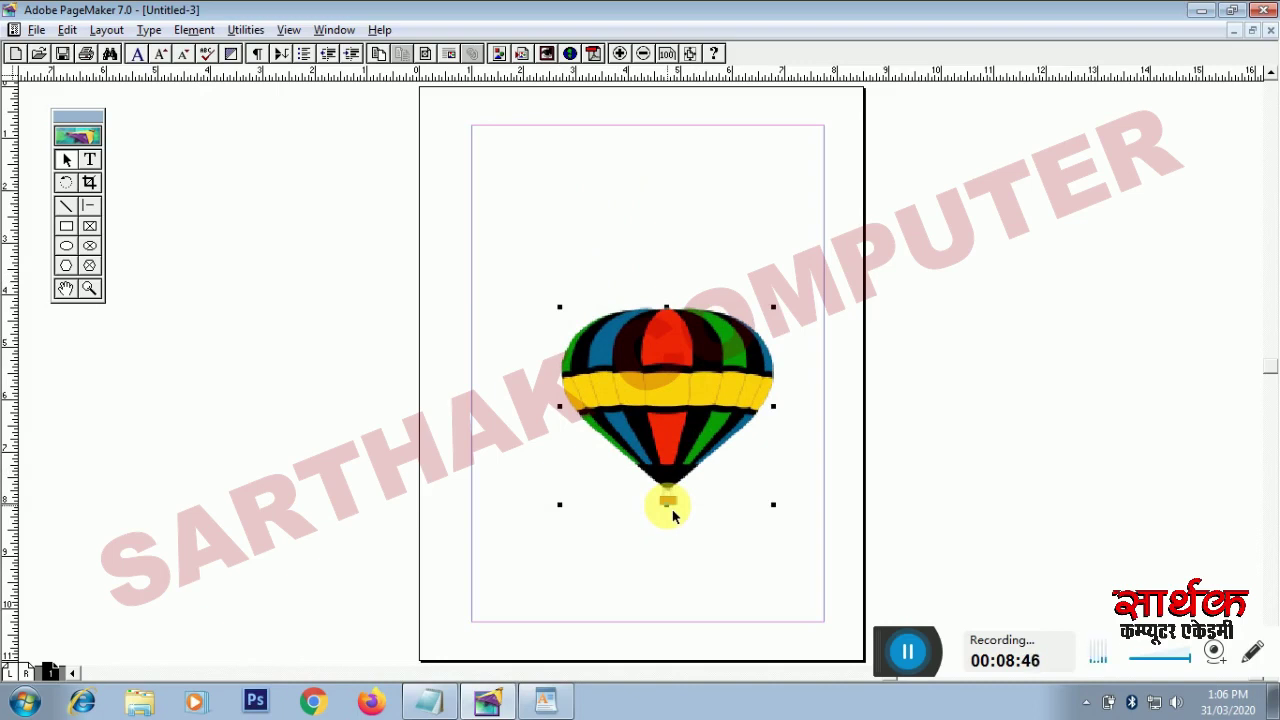
Switch to the WordPad outline, highlight the "Story Editor" topic, and return to PageMaker
key("alt+Tab")
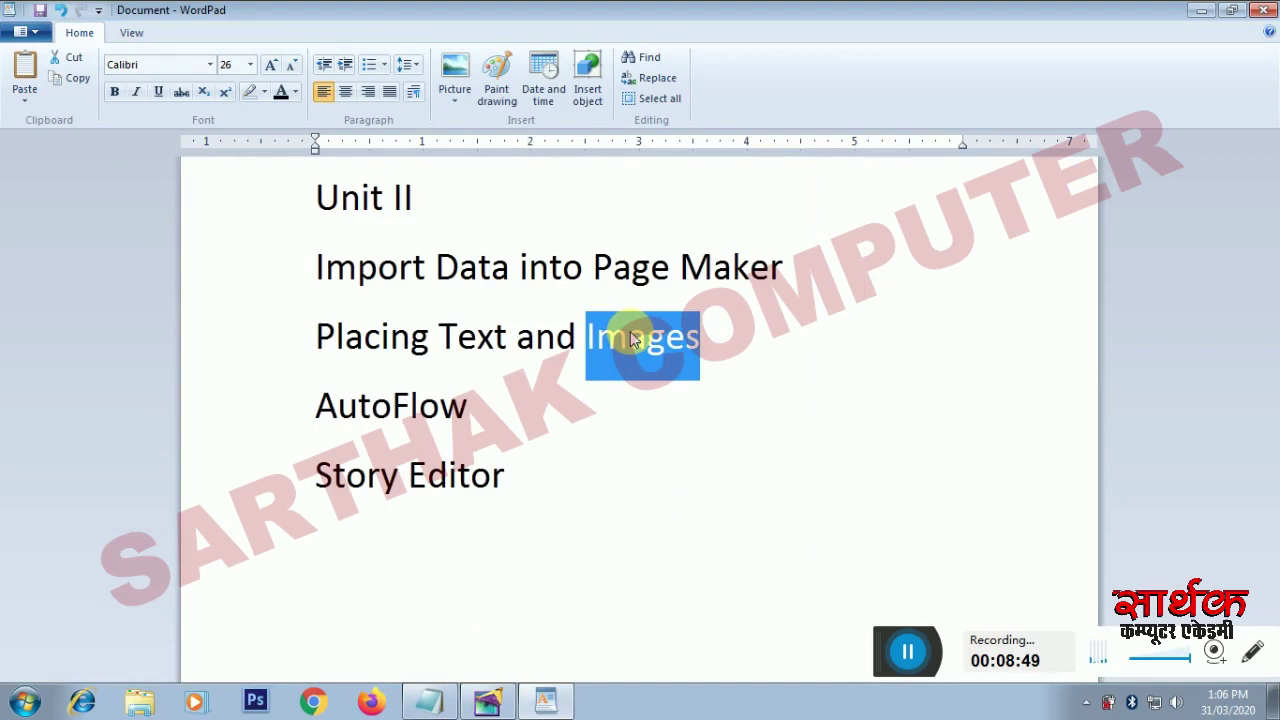
left_click_drag(526, 483, 250, 472)
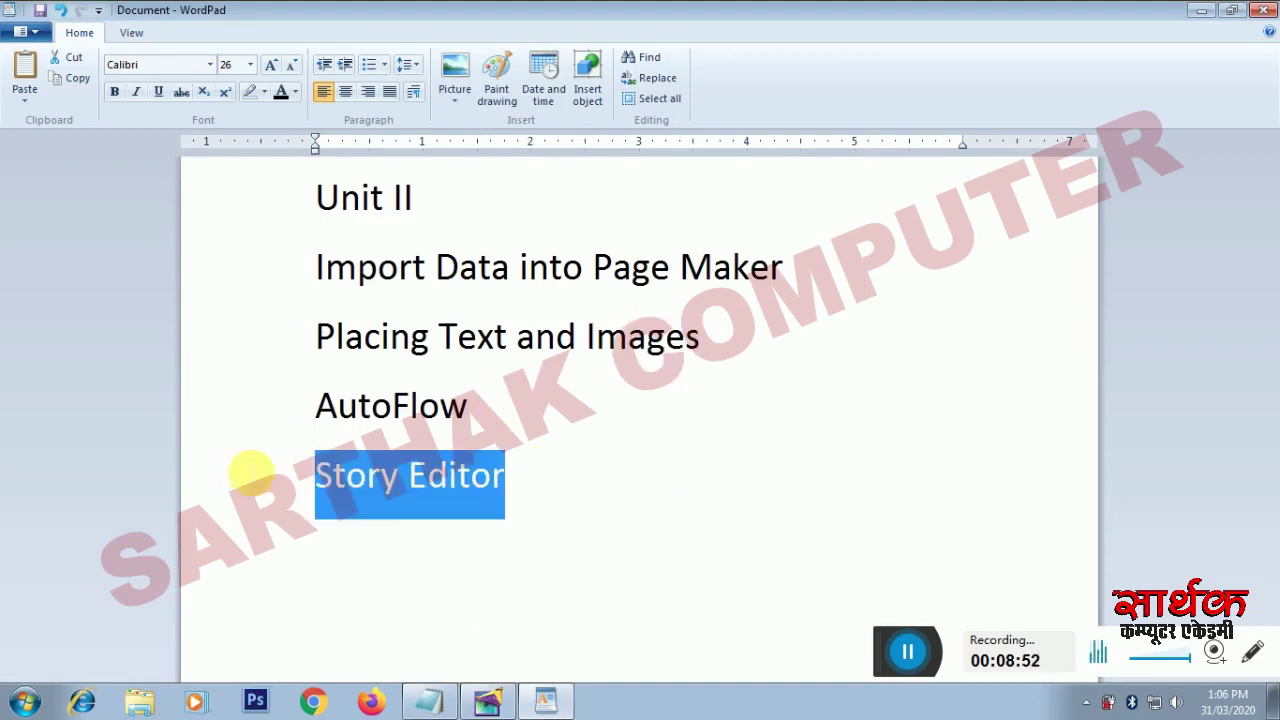
key("alt+Tab")
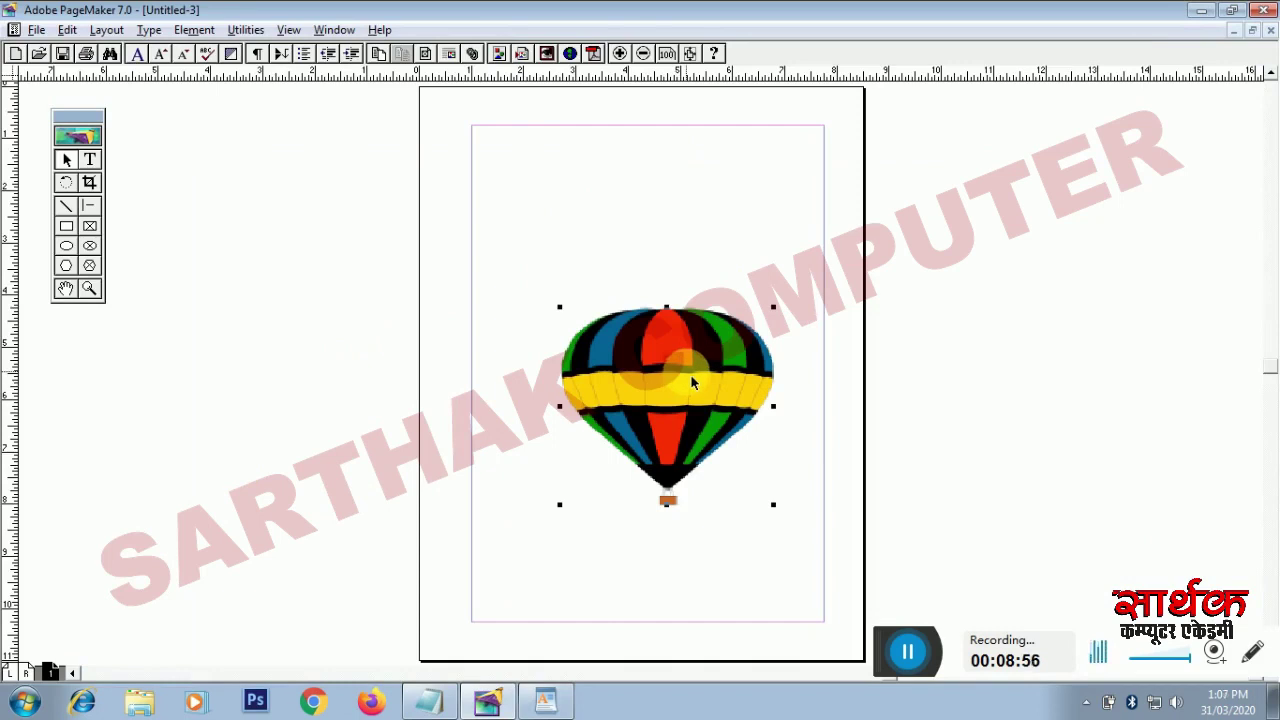
Delete the balloon image from the page and open a new story in the story editor
key("Delete")
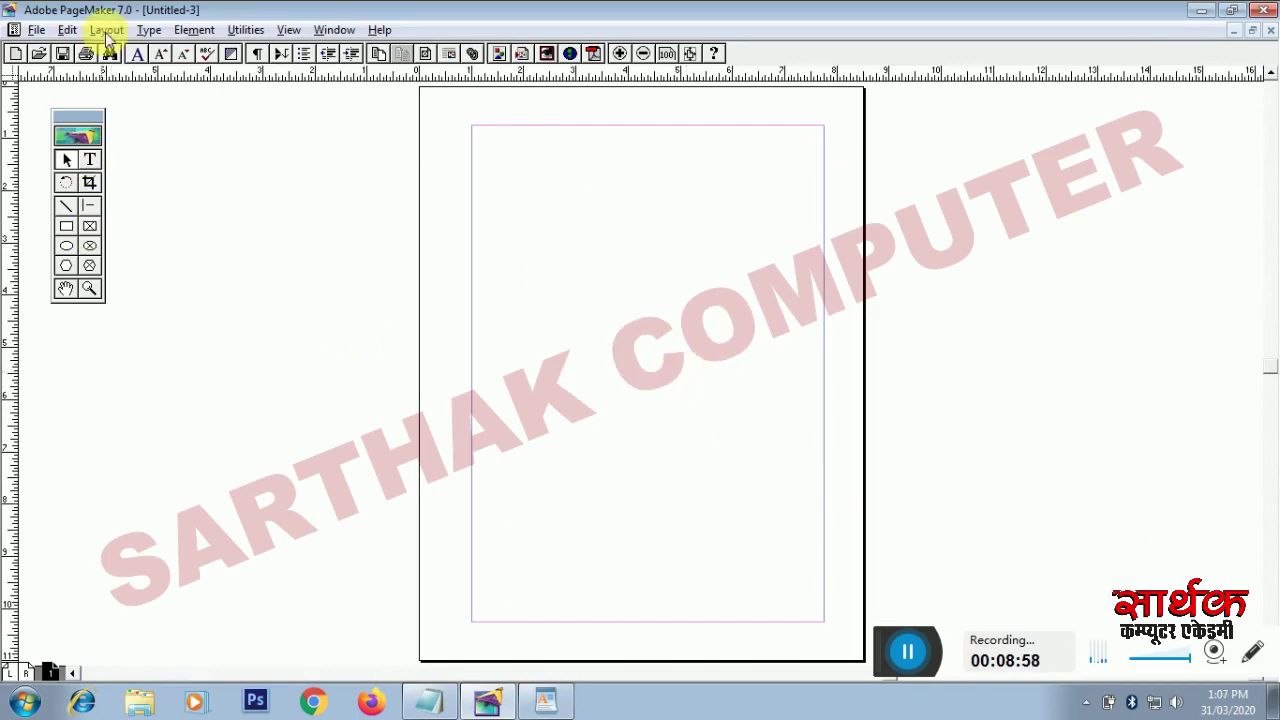
left_click(66, 30)
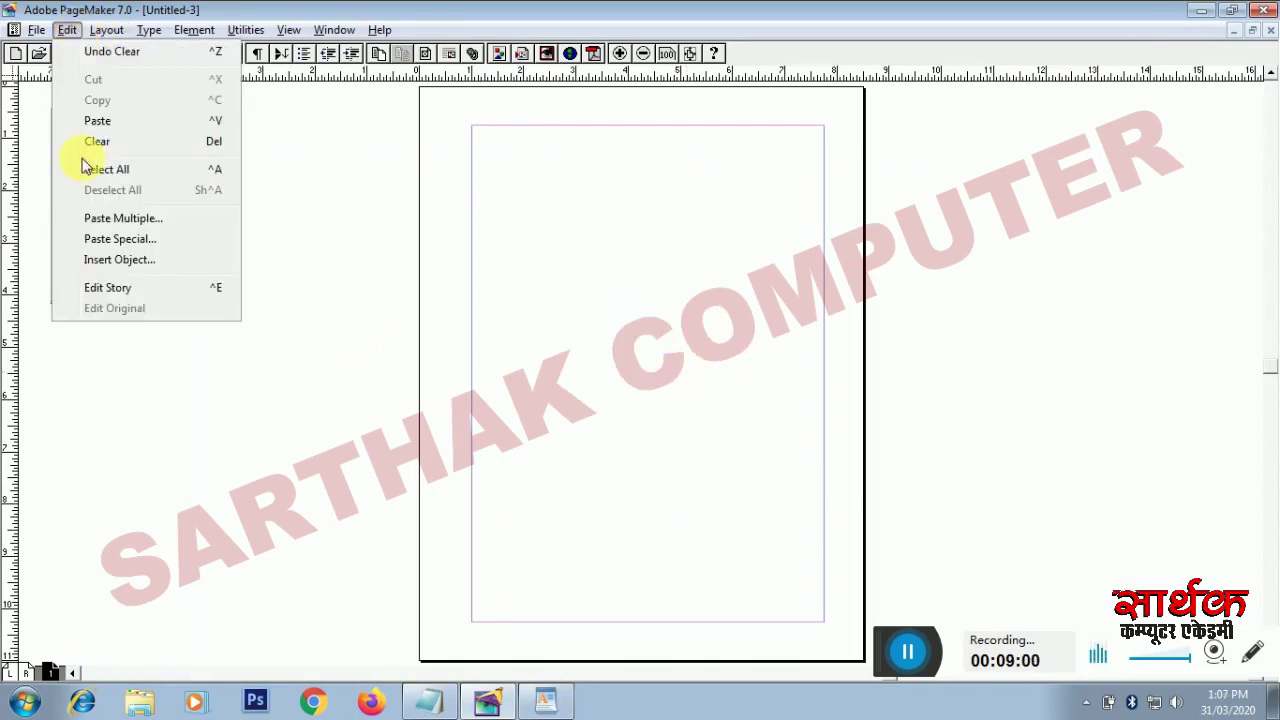
left_click(106, 288)
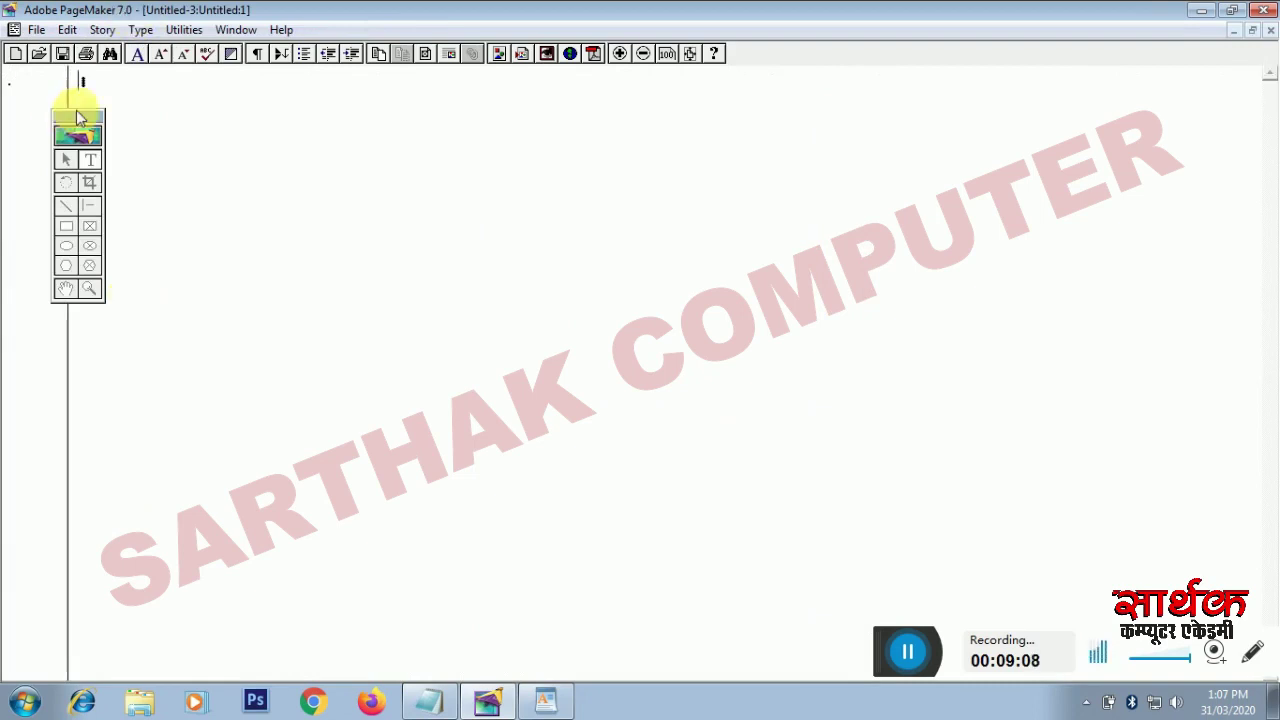
Move the toolbox clear of the text area and enter "This is the content." in the story
left_click_drag(80, 120, 441, 245)
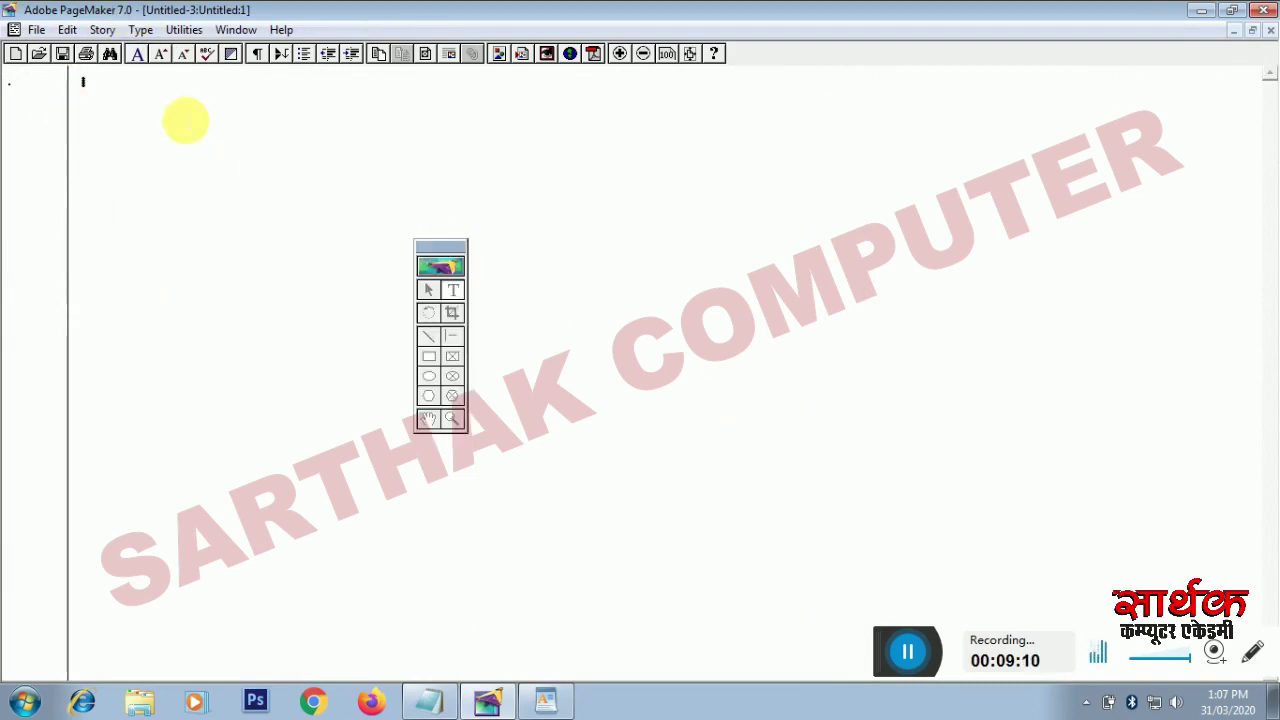
type("T")
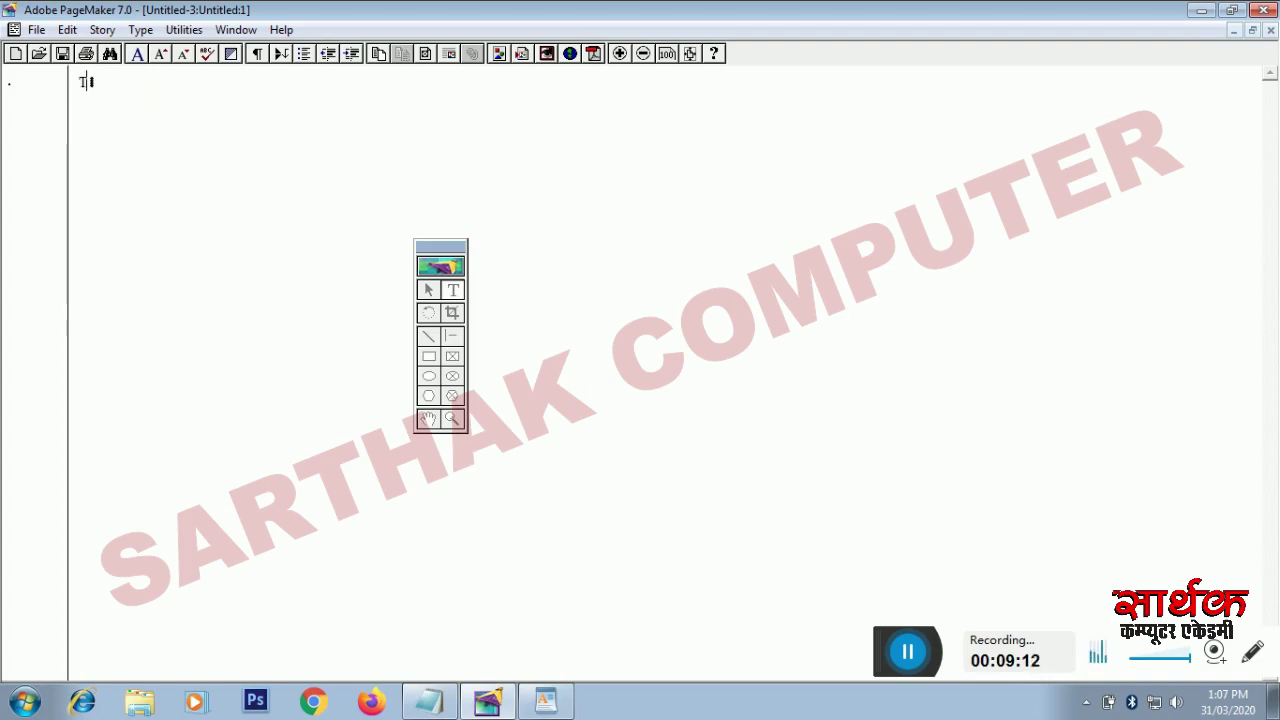
type("his is the content.")
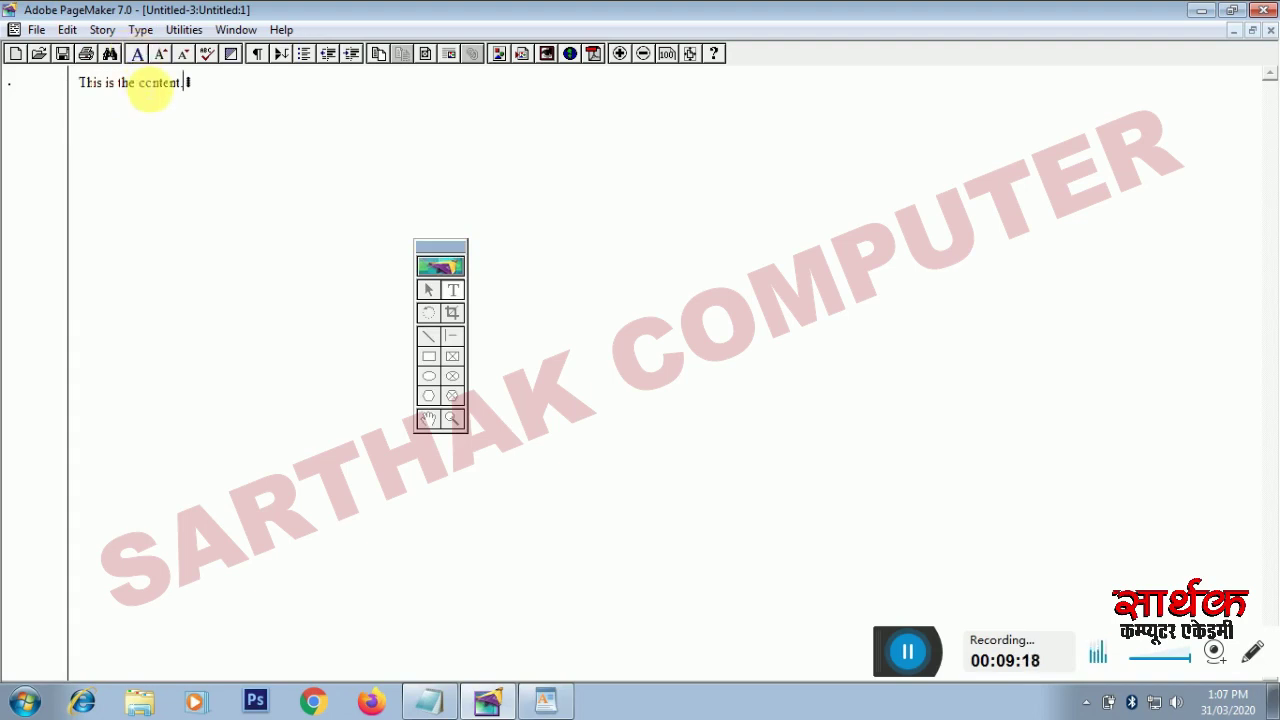
Try to format the story text as Impact, 24 points, Blue, with only the insertion point after the sentence
left_click(139, 58)
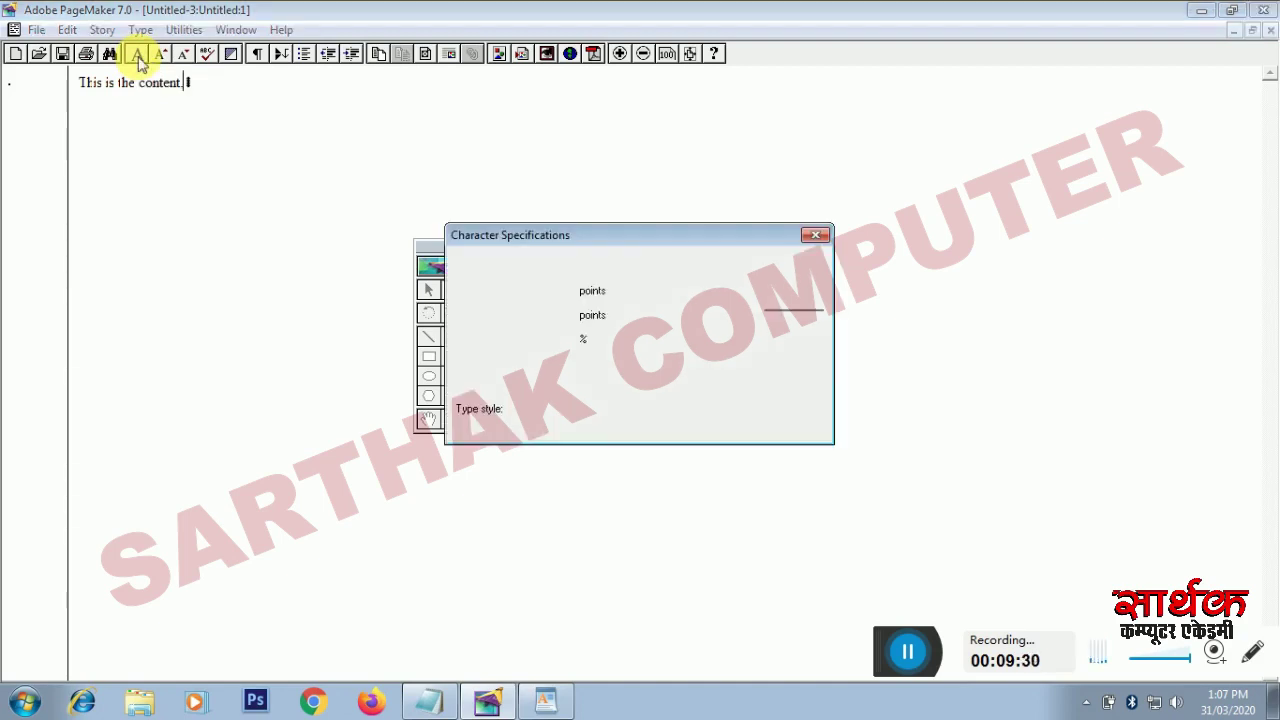
left_click_drag(577, 236, 743, 135)
left_click(819, 168)
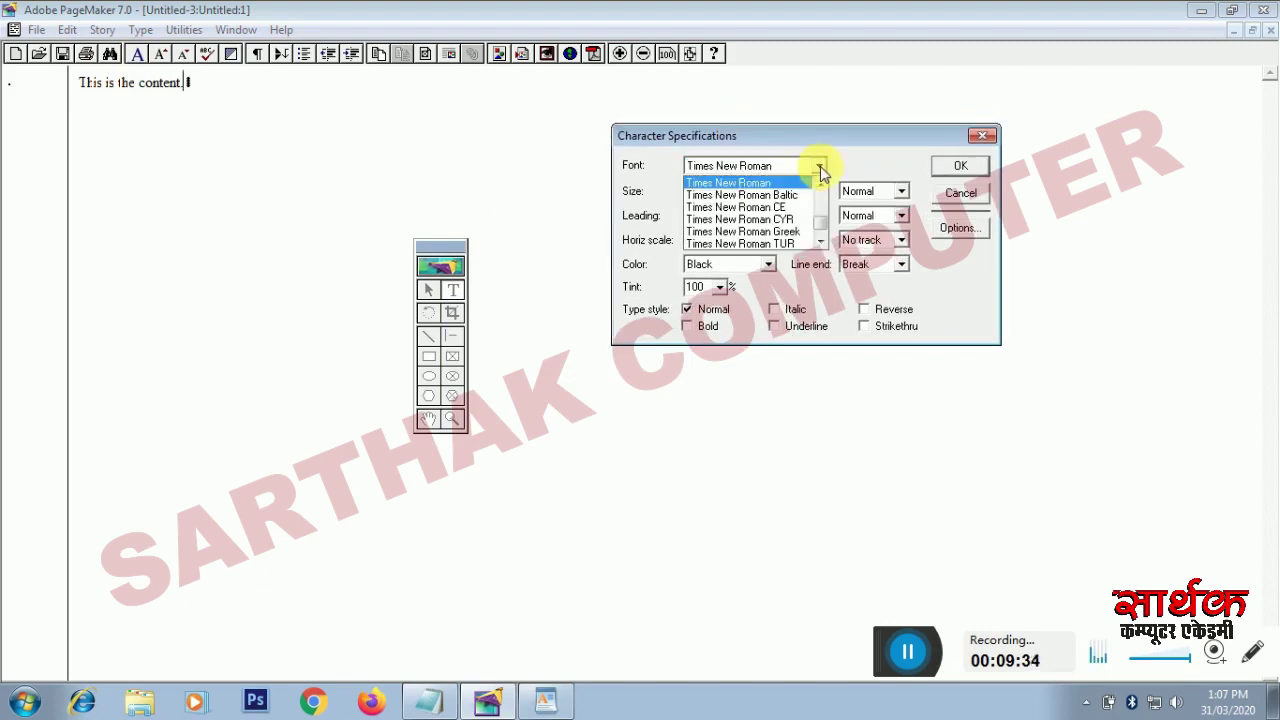
key("m")
key("i")
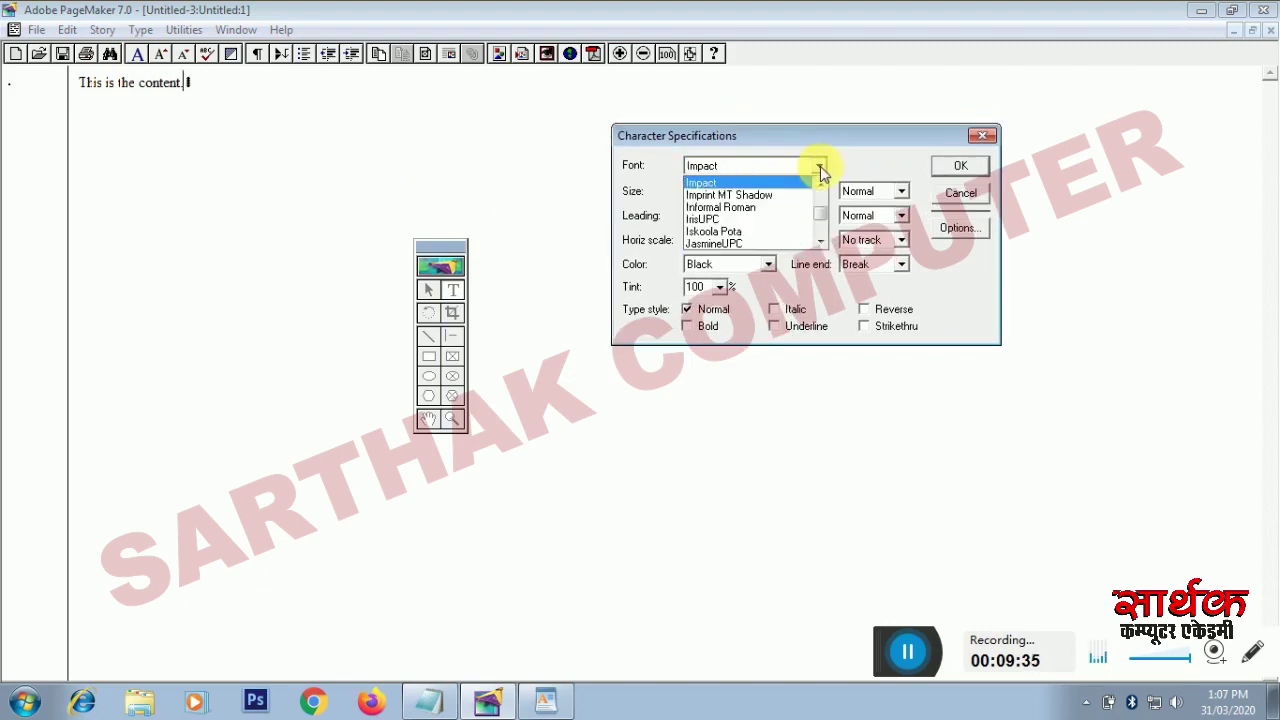
left_click(819, 168)
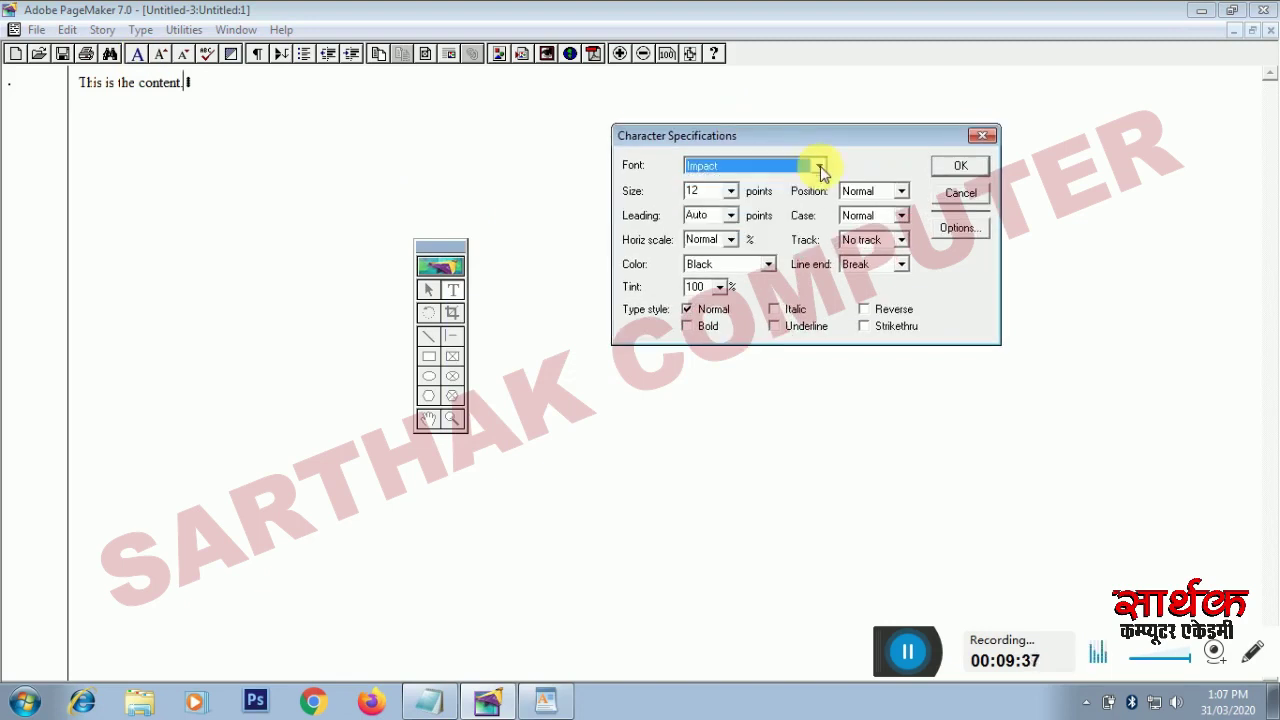
left_click(722, 191)
type("24")
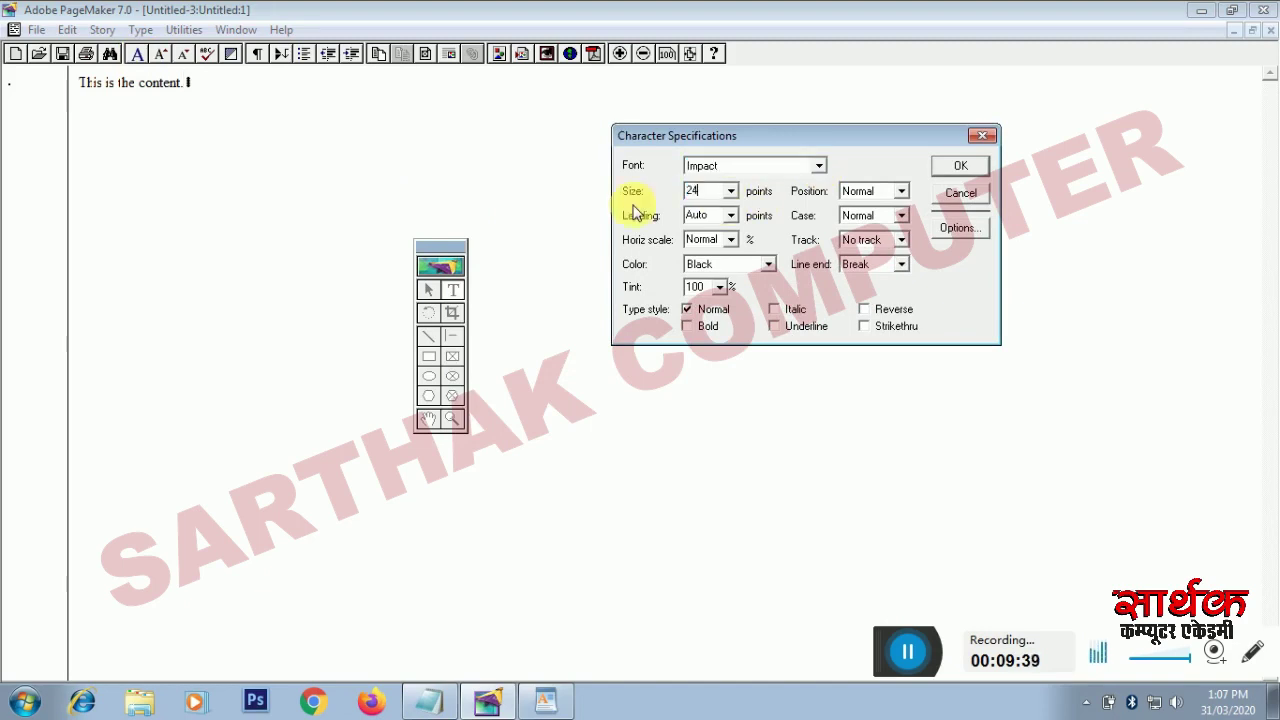
left_click(740, 266)
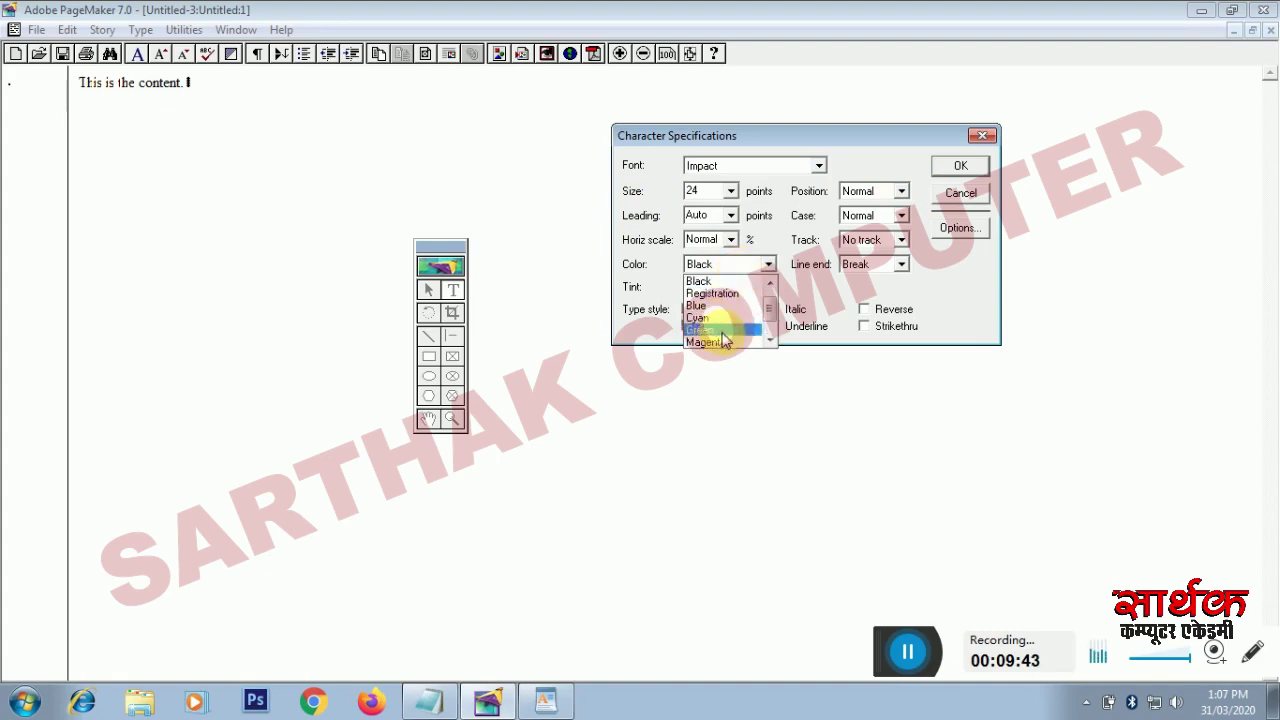
left_click(723, 305)
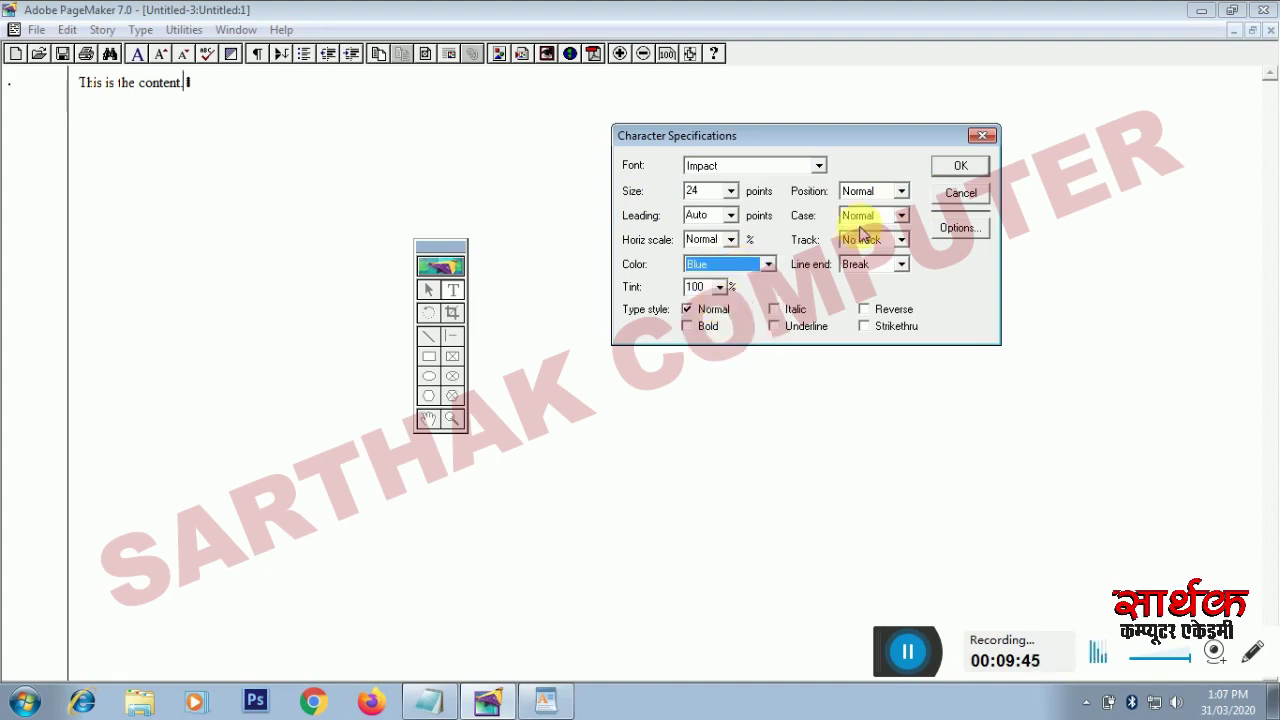
left_click(960, 165)
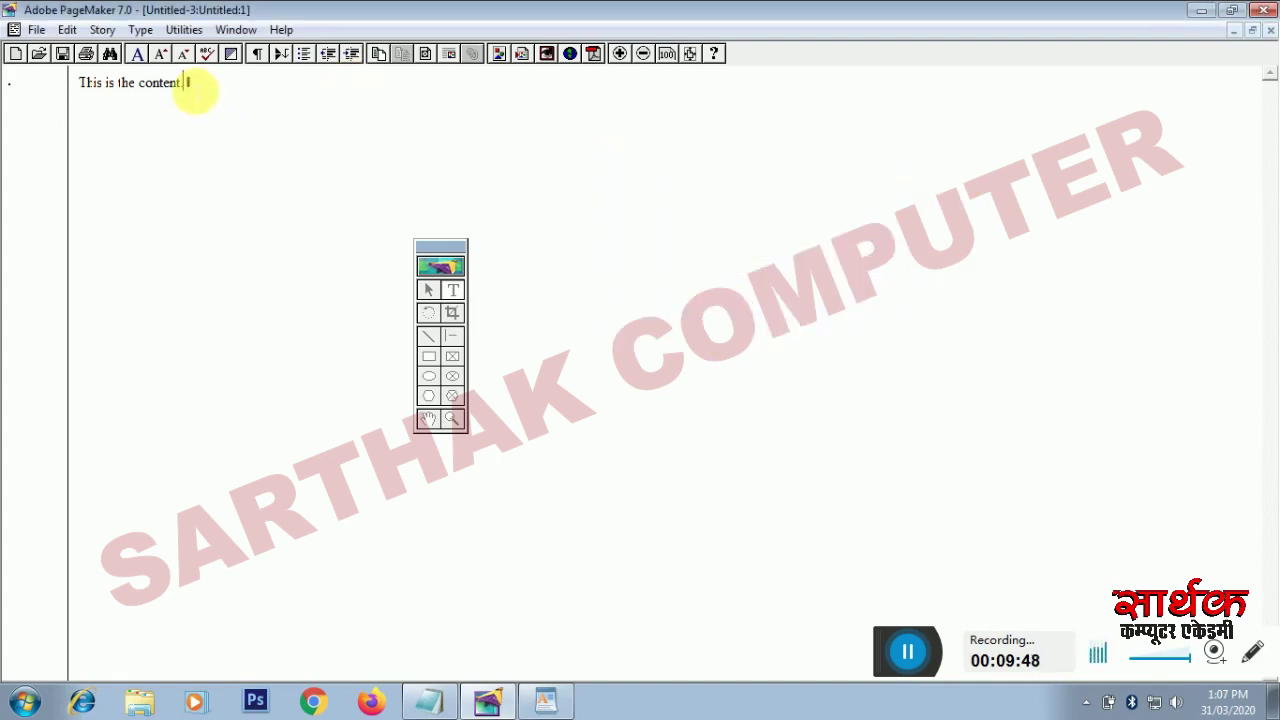
Select the sentence "This is the content." and format it as Impact, 24 points, Blue
left_click_drag(186, 82, 79, 82)
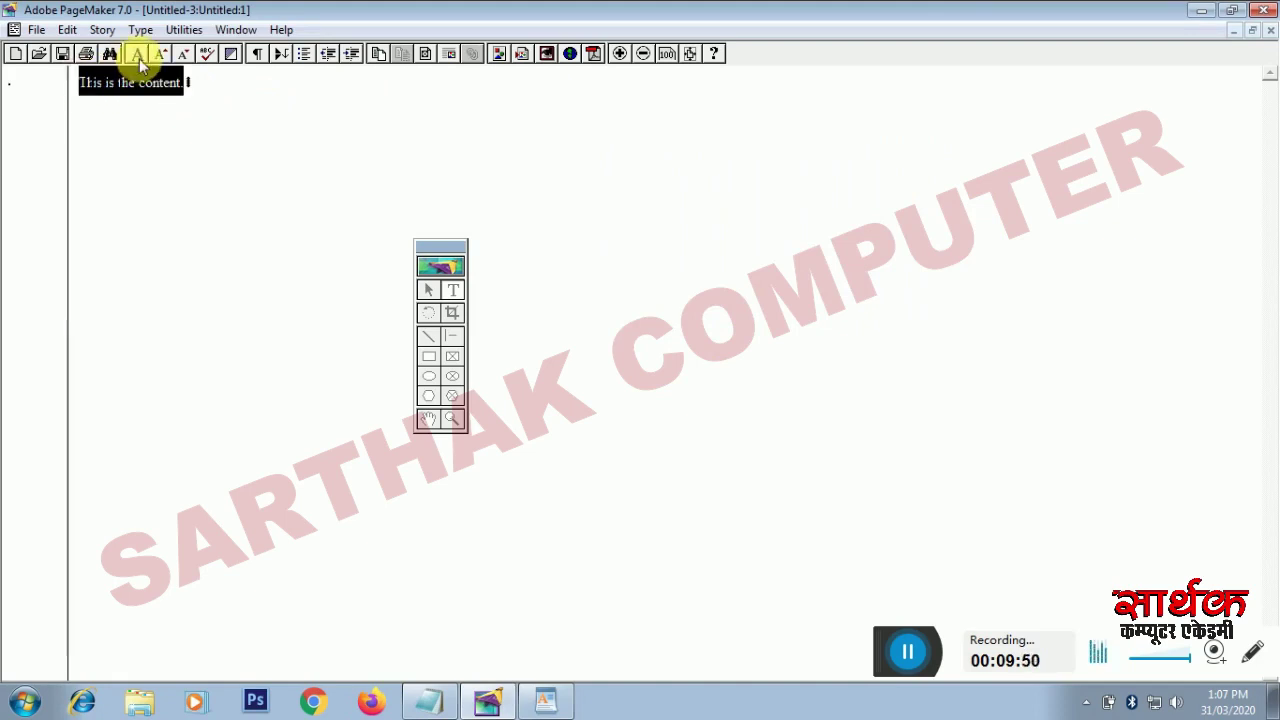
left_click(139, 57)
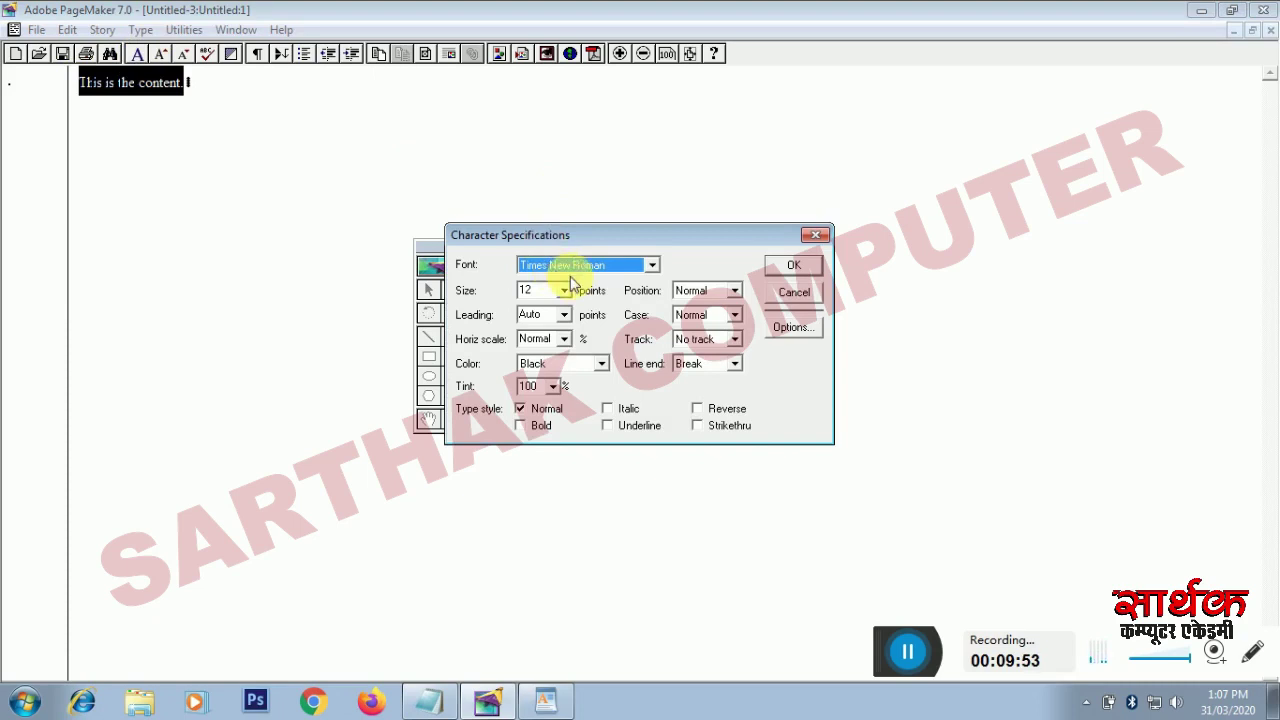
key("m")
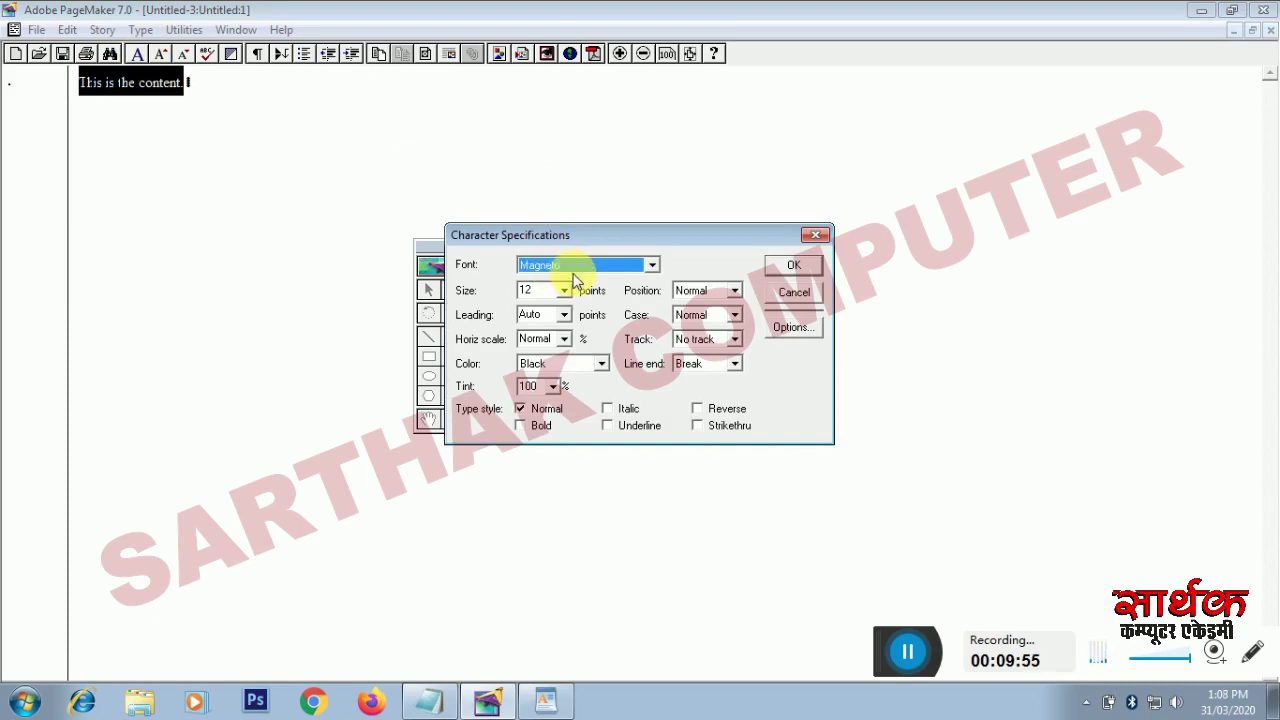
key("i")
key("Tab")
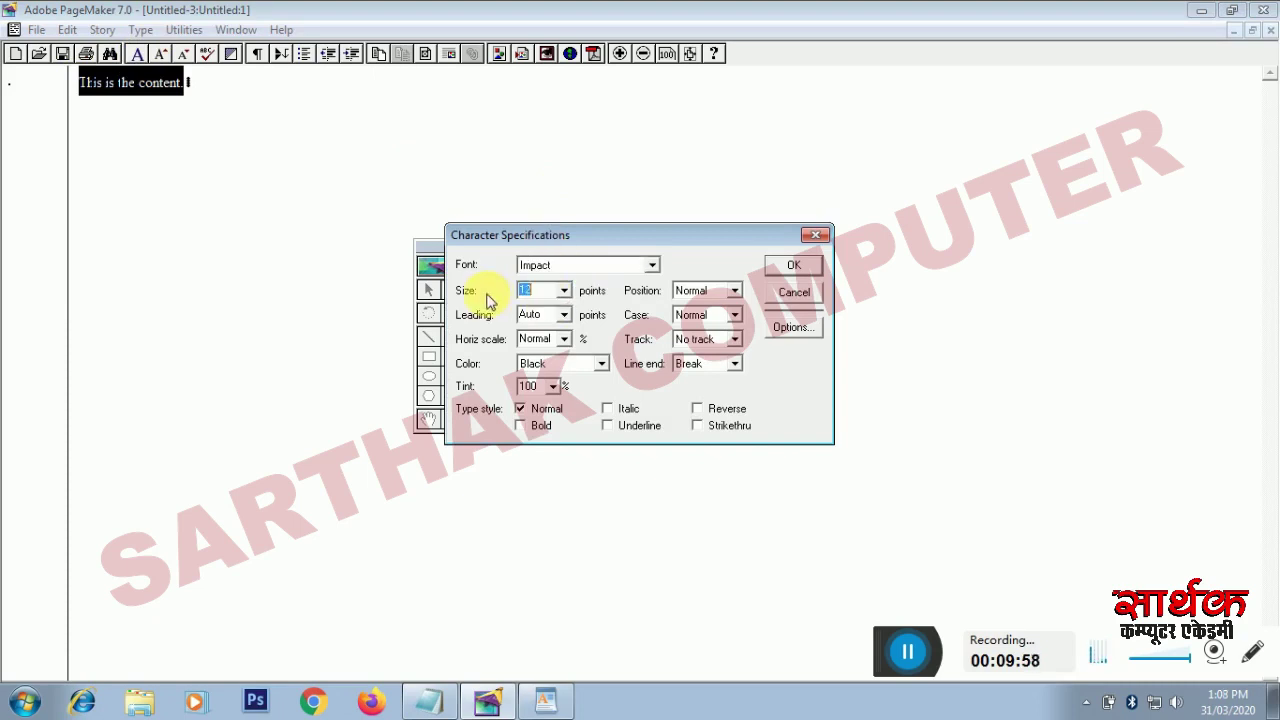
type("24")
key("Tab")
key("Tab")
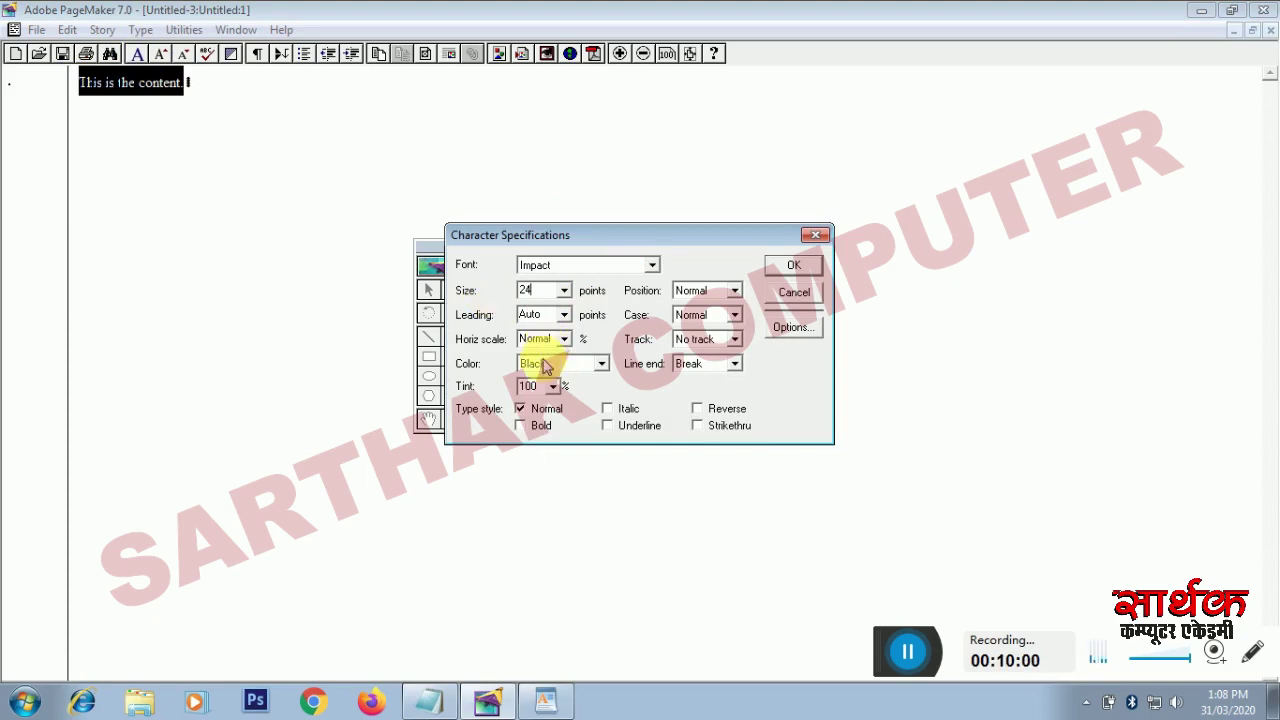
left_click(545, 365)
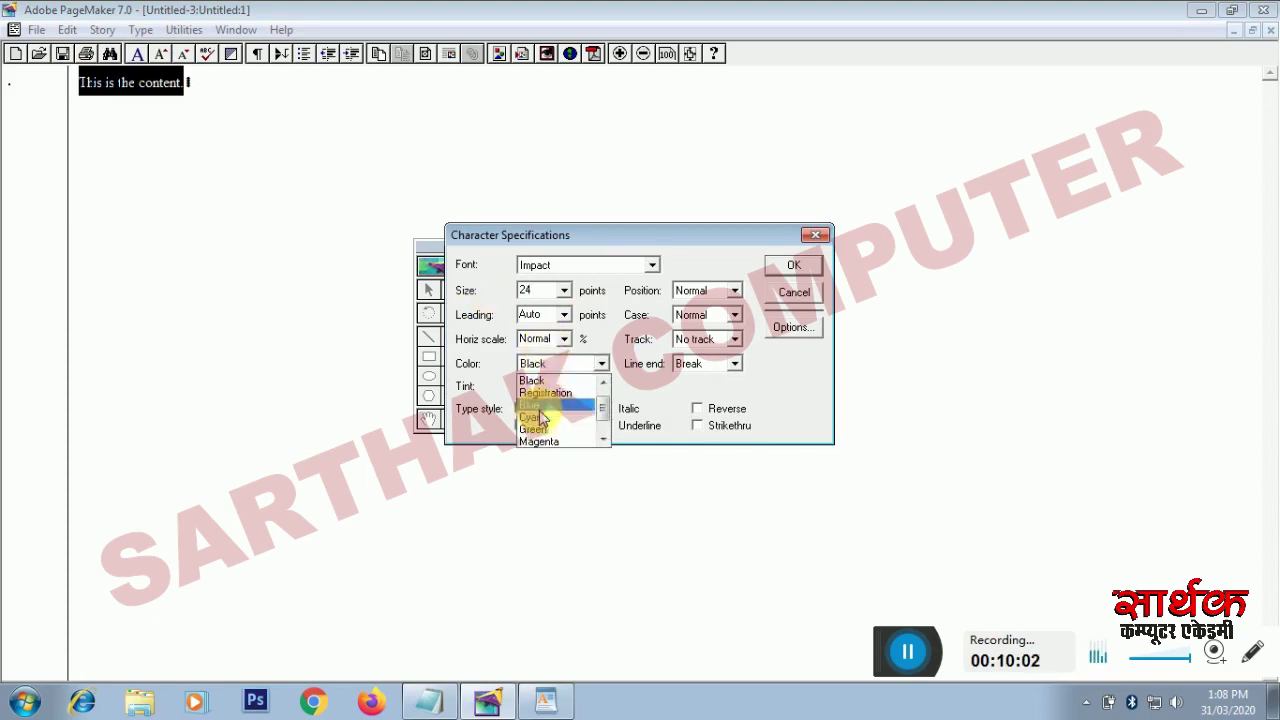
left_click(538, 405)
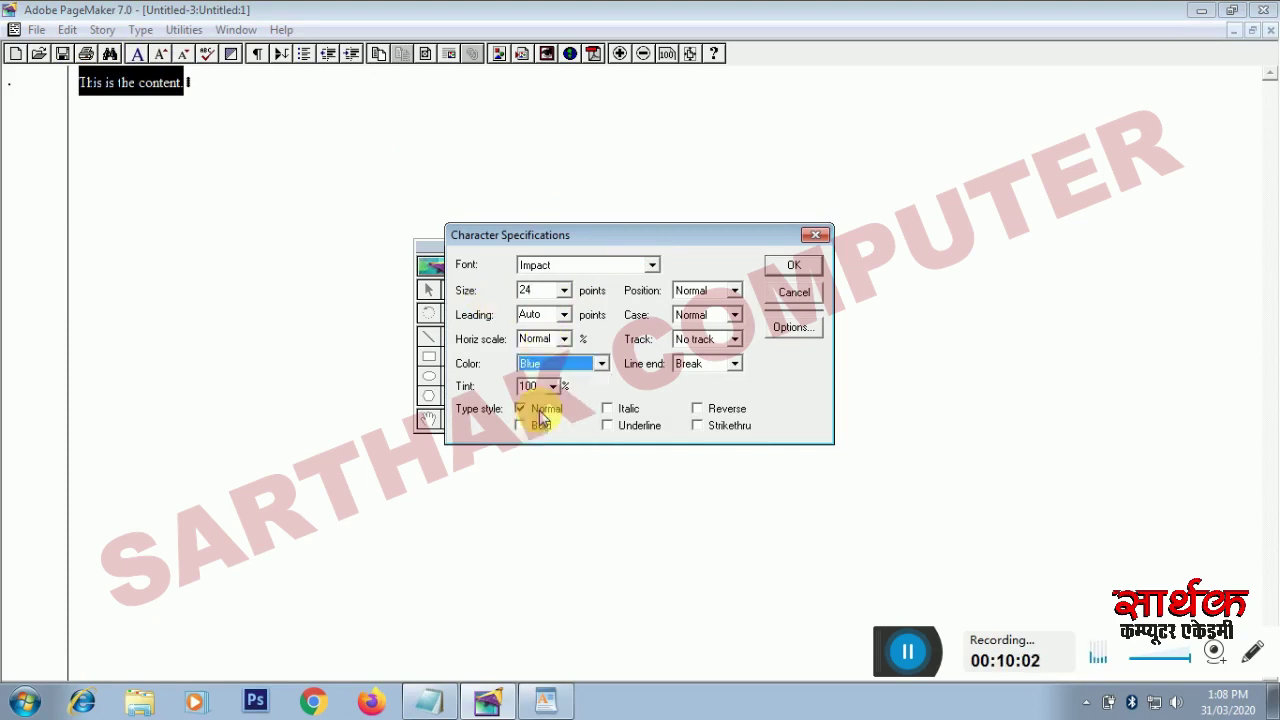
left_click(800, 268)
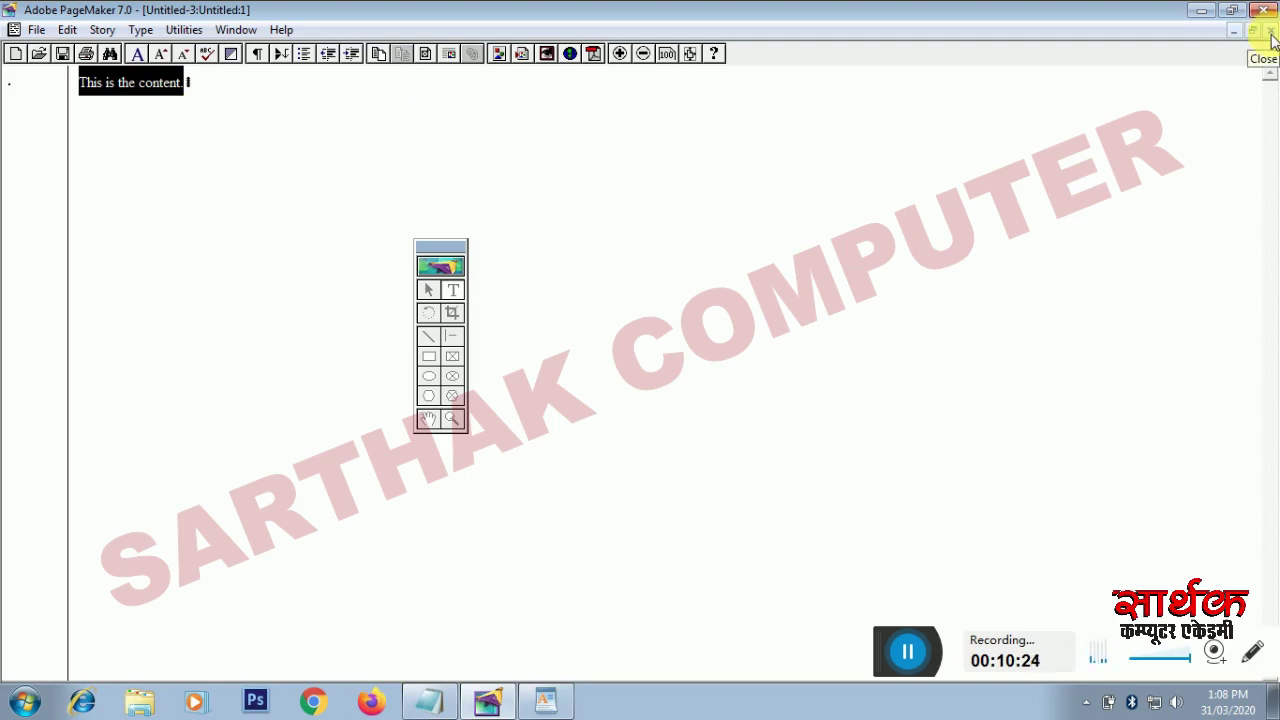
Close the story editor, choosing to place the story, and place its text within the page margins, in the upper part of the page
left_click(1271, 34)
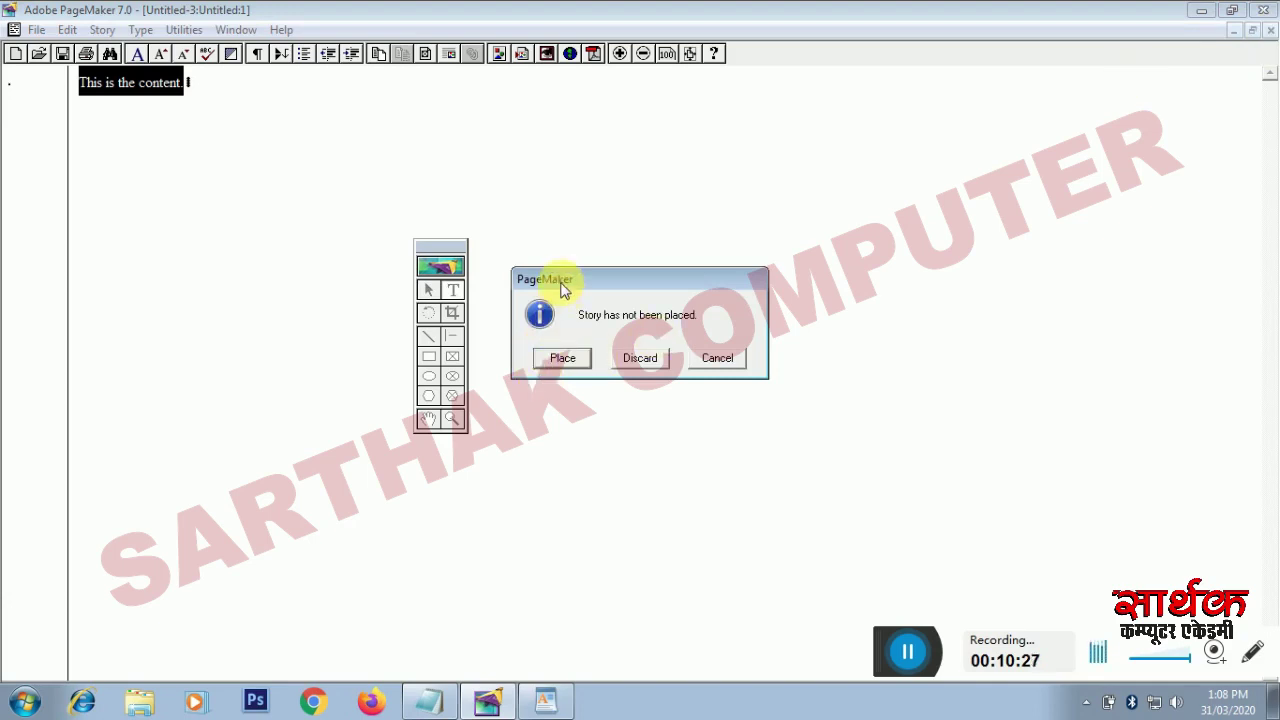
left_click_drag(562, 286, 558, 248)
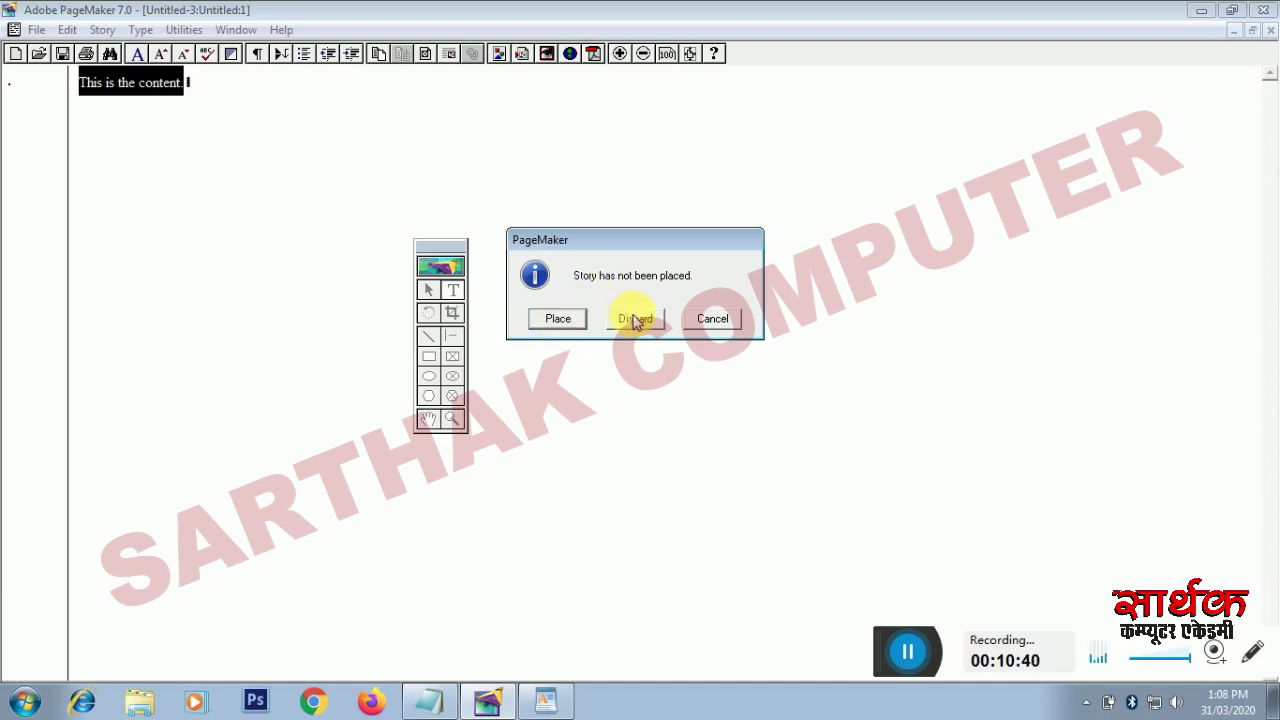
left_click(556, 318)
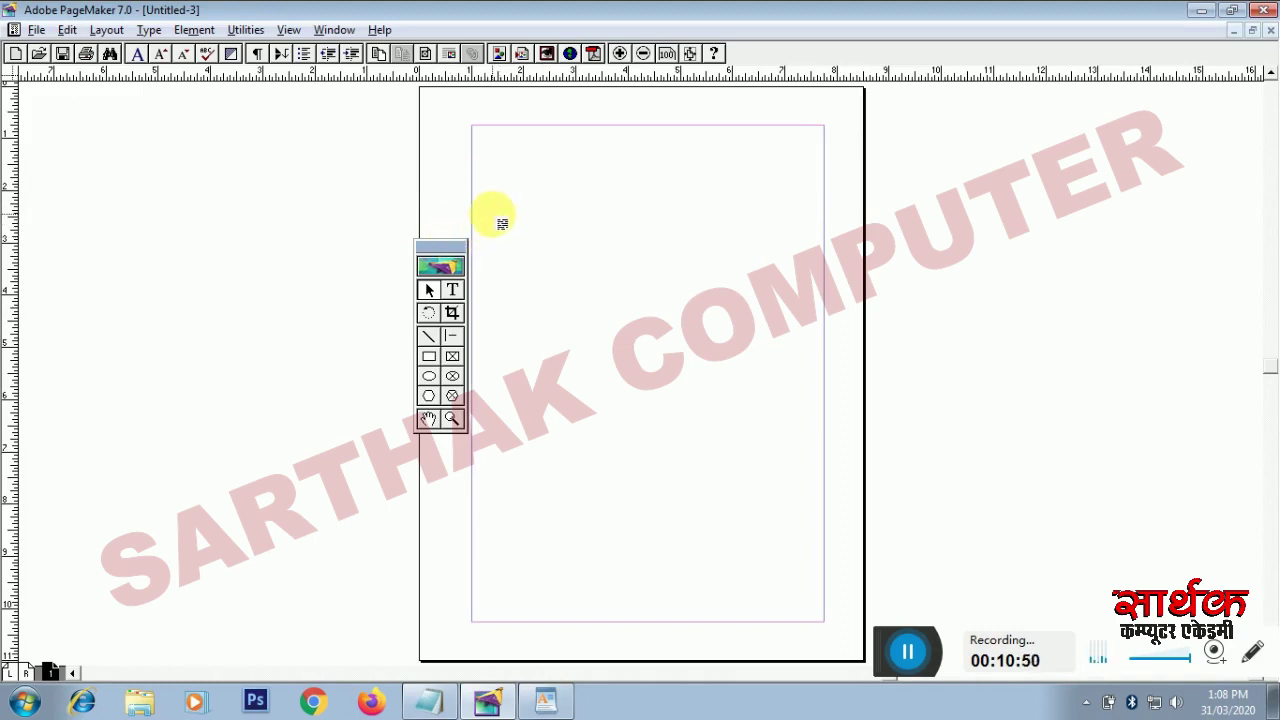
left_click(499, 219)
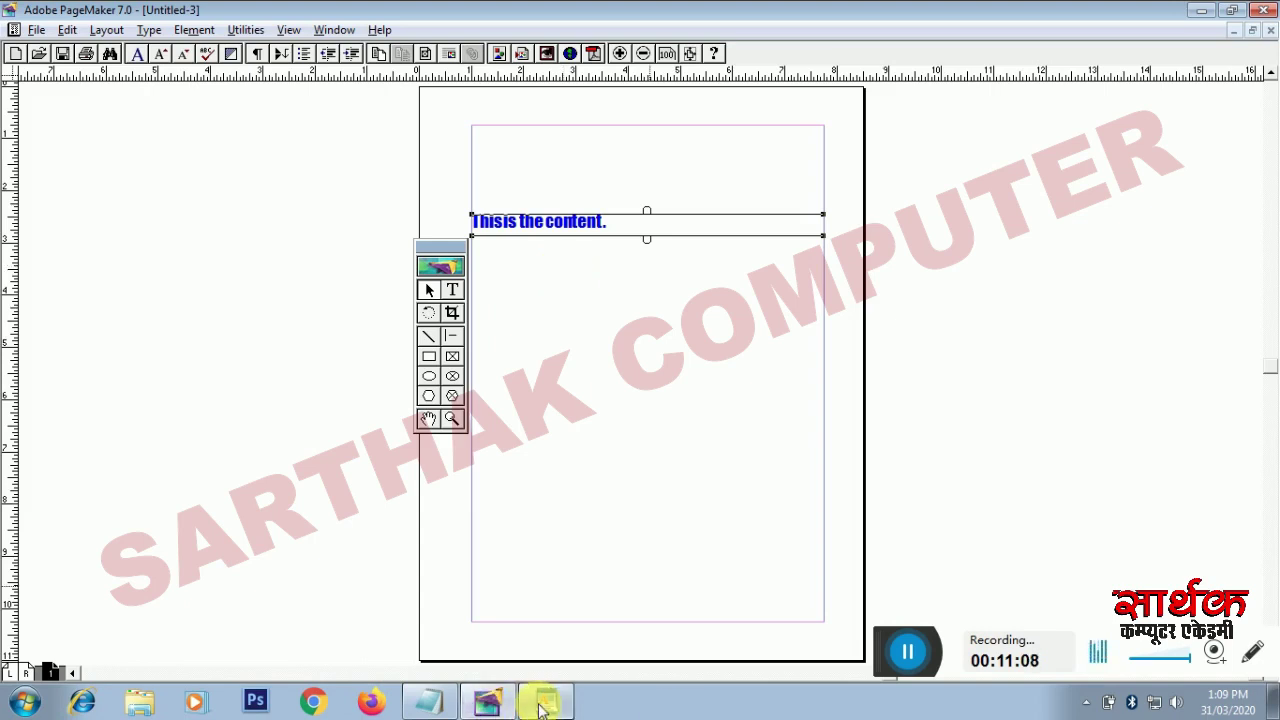
Switch to the WordPad outline and review its topics by highlighting them in turn, from "Import Data into Page Maker" to "Story Editor"
left_click(532, 704)
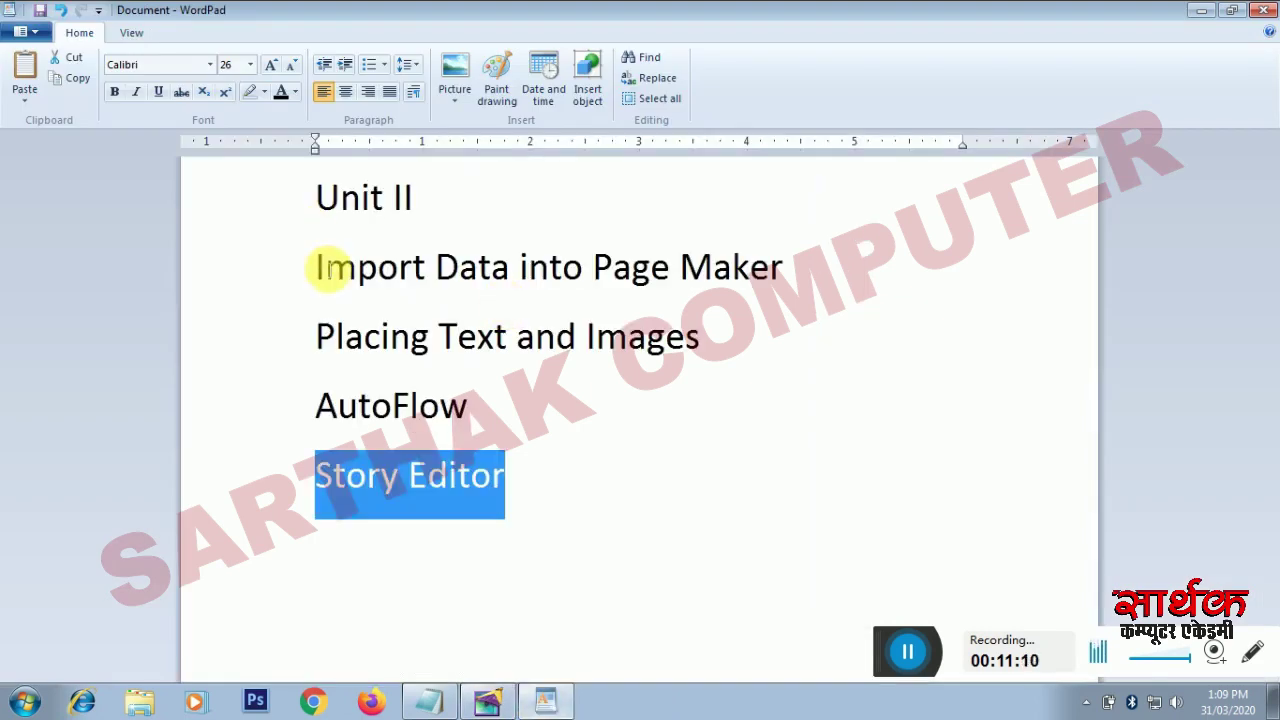
left_click_drag(316, 266, 760, 278)
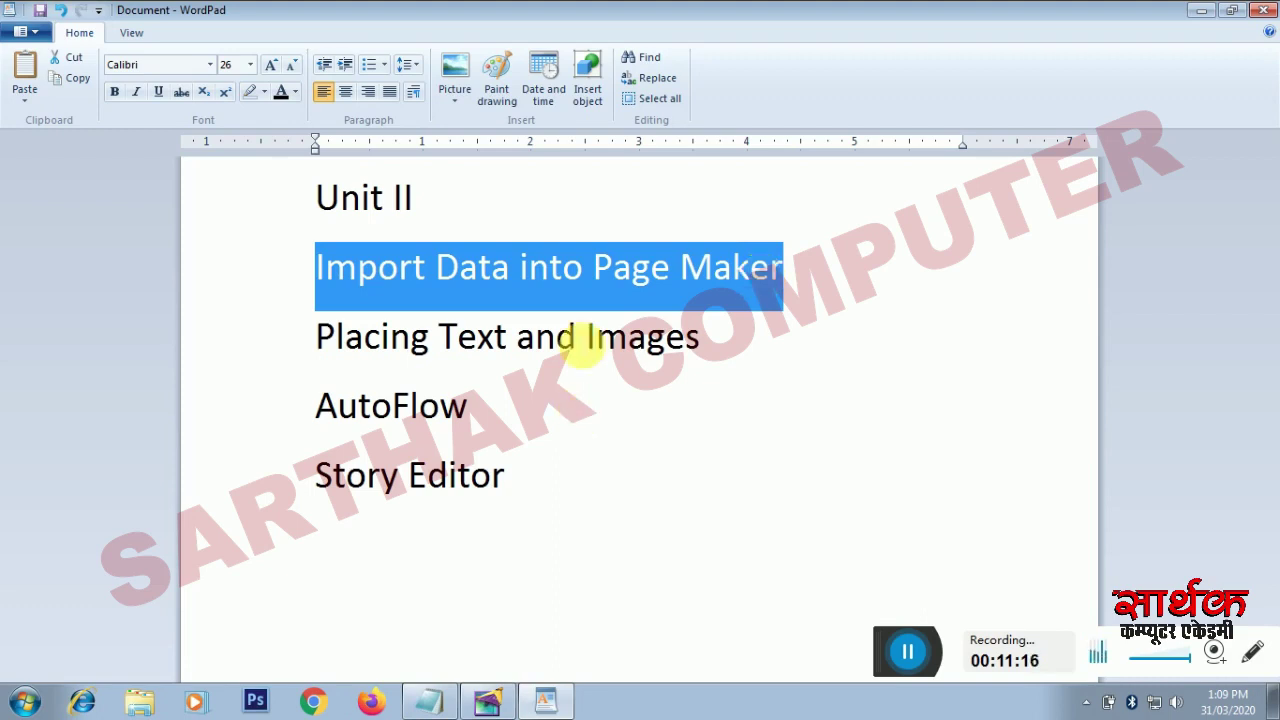
left_click_drag(586, 345, 194, 370)
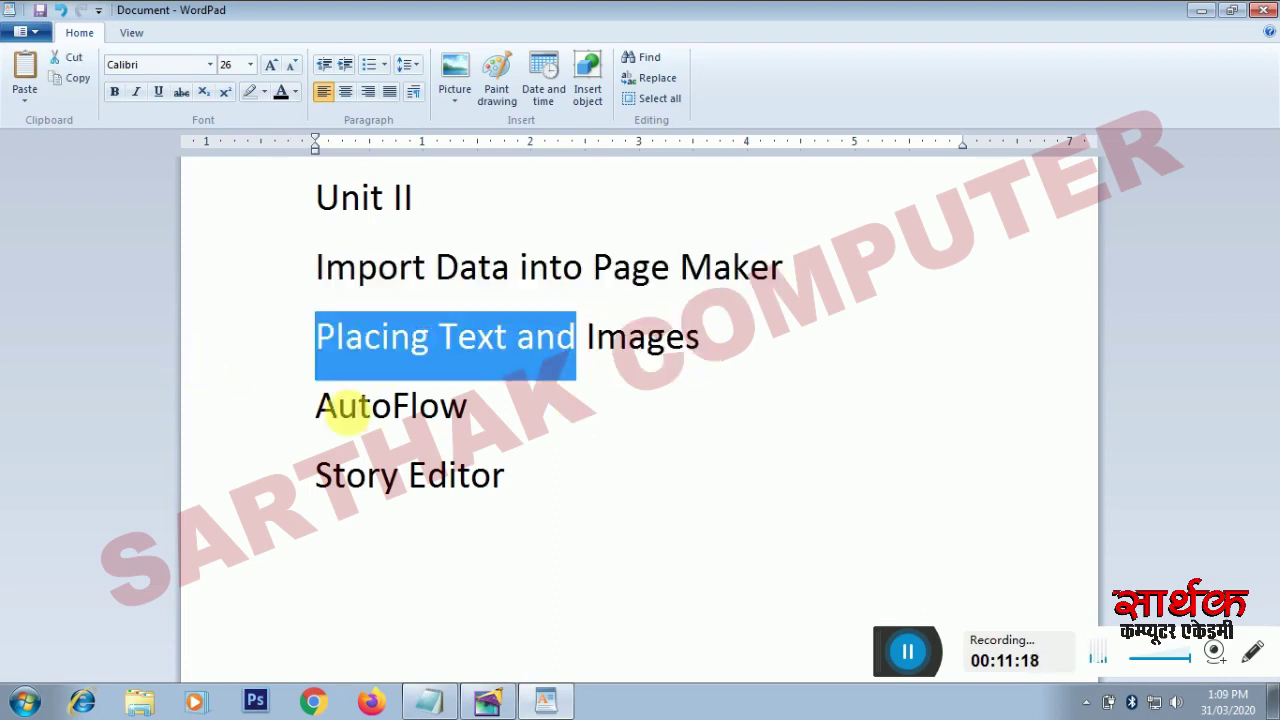
left_click_drag(317, 406, 496, 420)
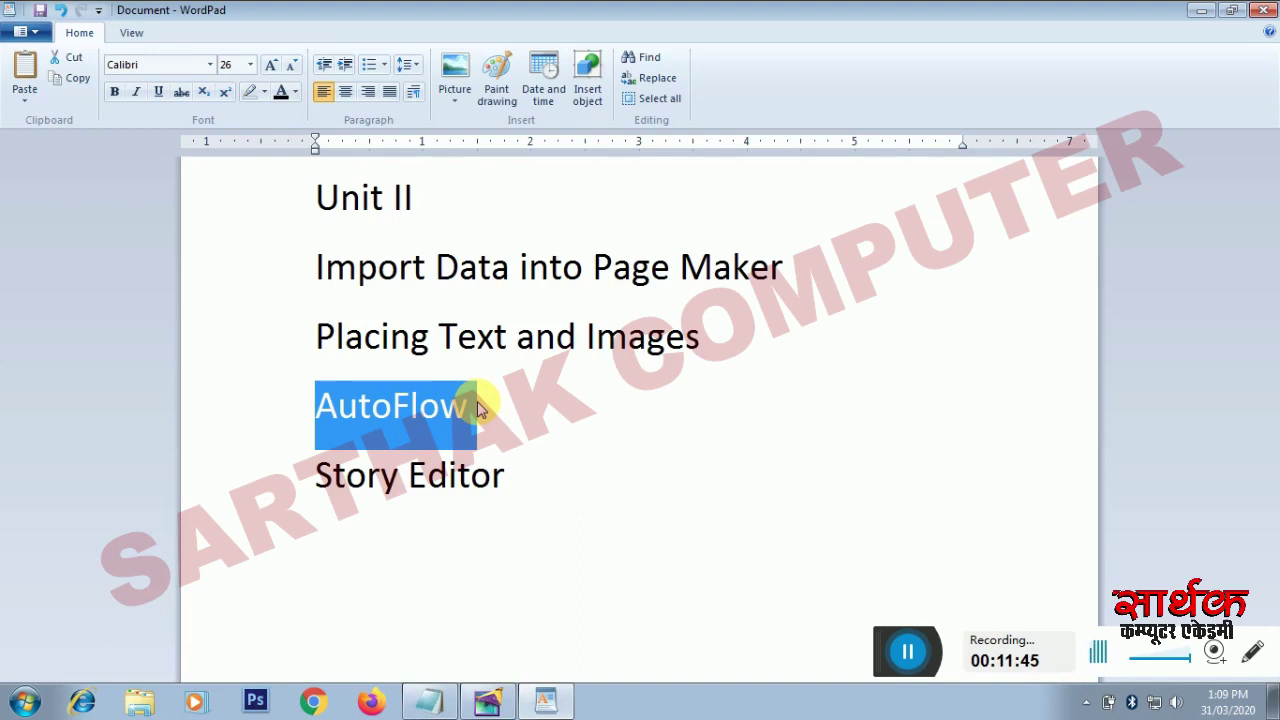
left_click_drag(514, 480, 345, 475)
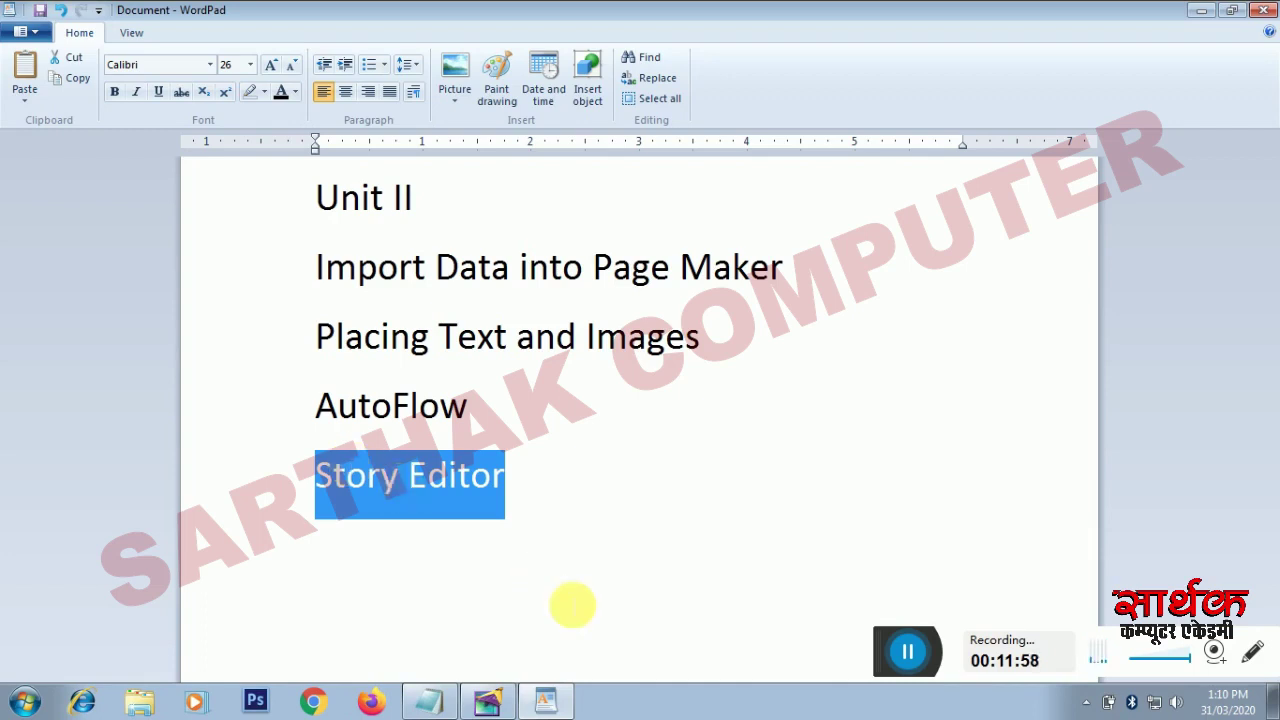
left_click(907, 652)
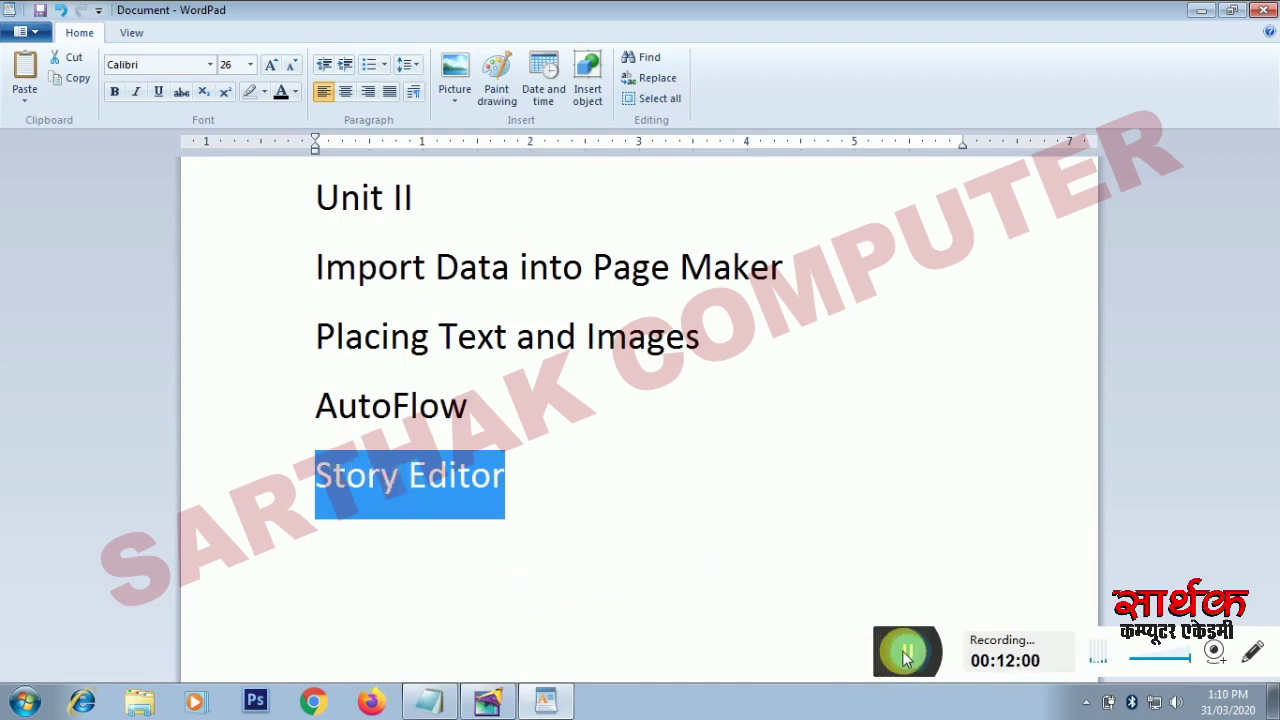